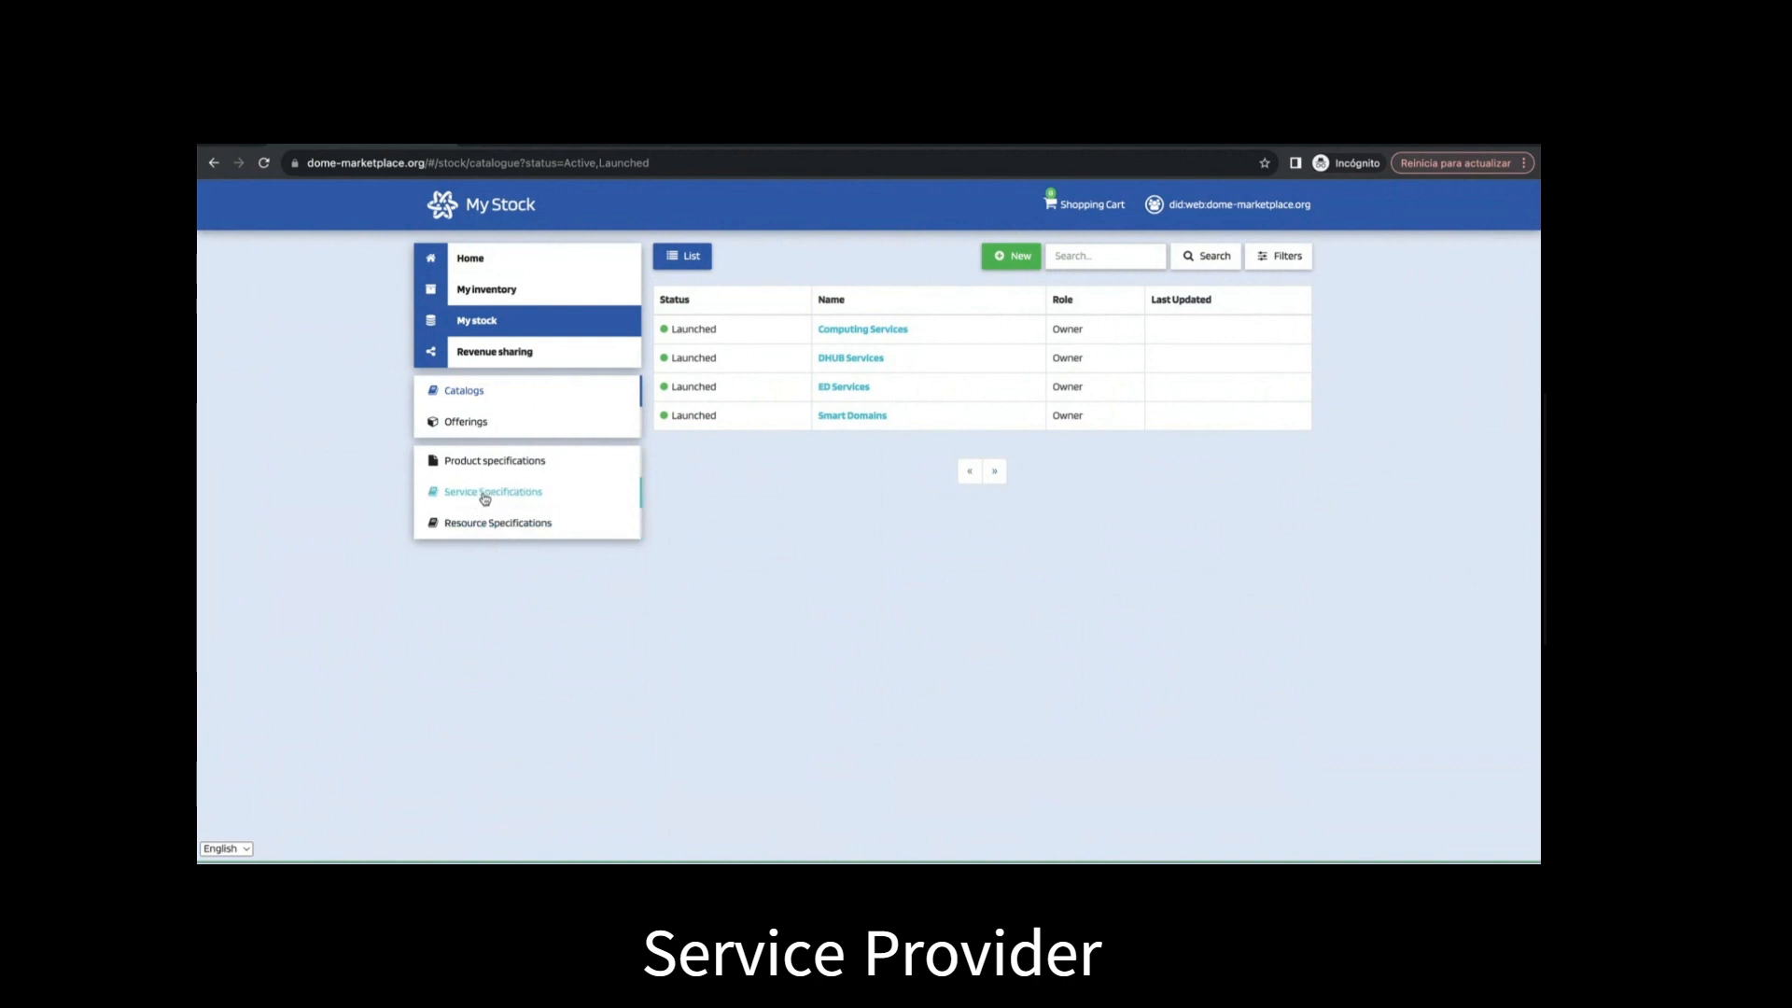
Step: Examine the resource and service specification lists along with their blank creation forms
{"action": "left_click", "coordinate": [486, 521]}
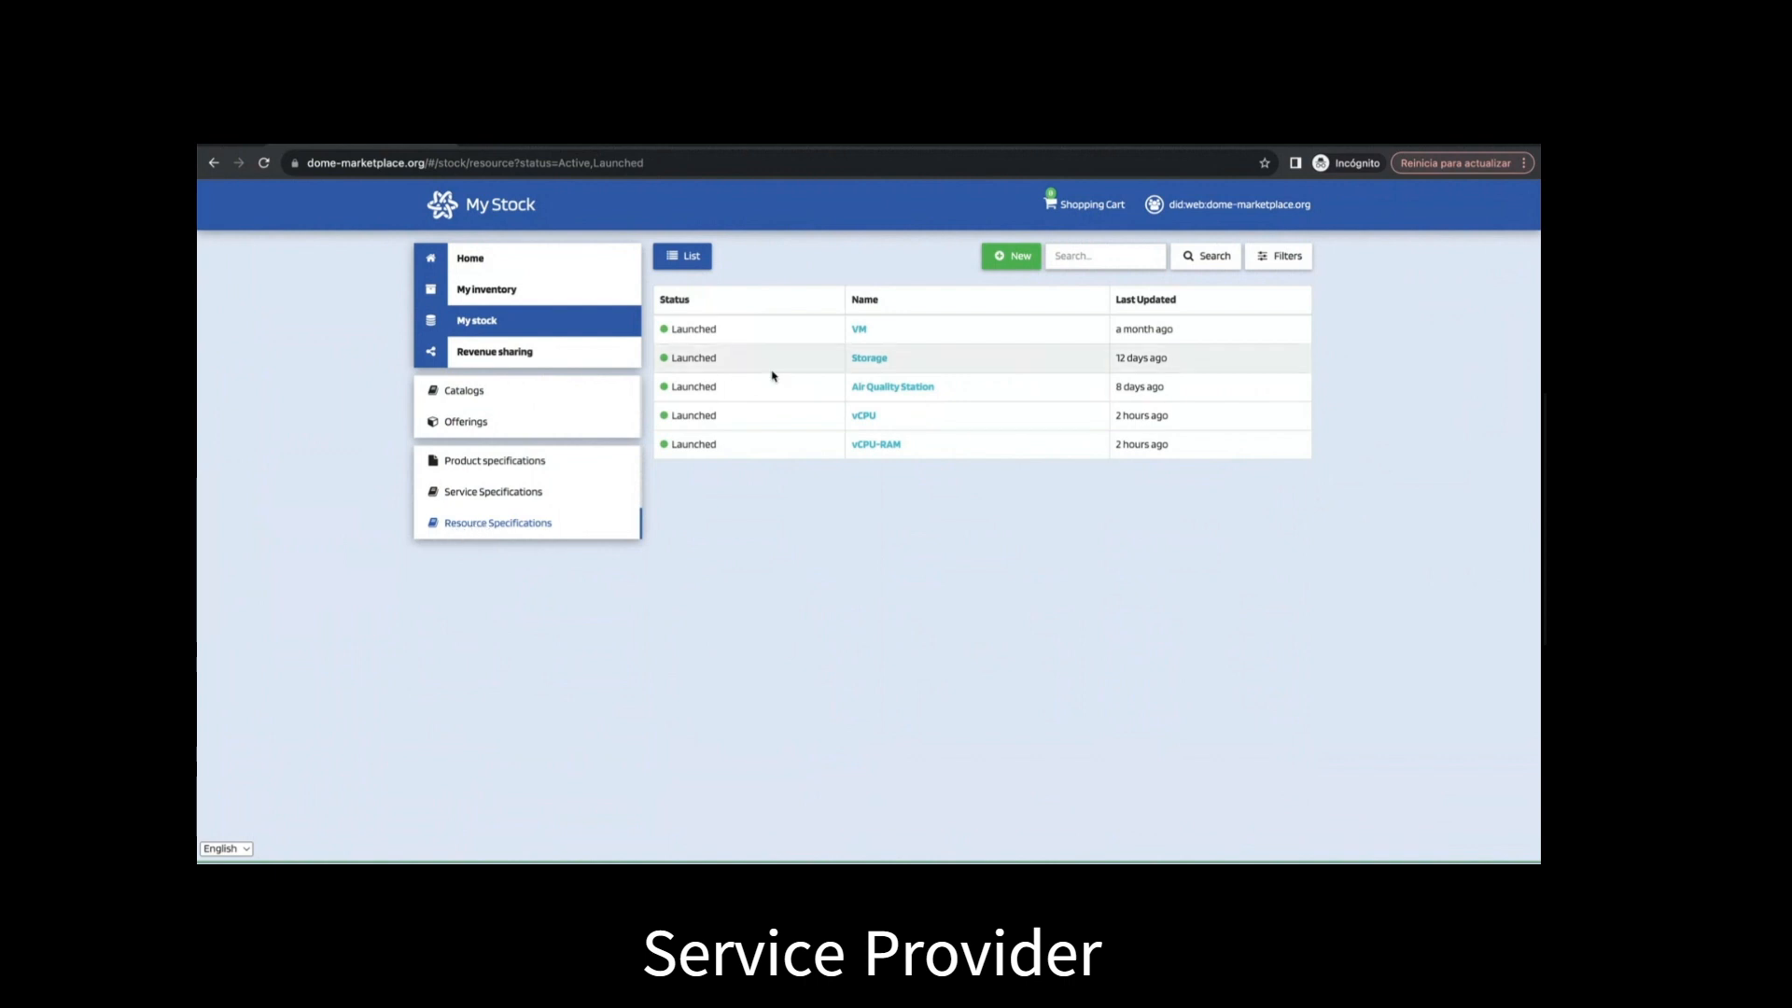
{"action": "left_click", "coordinate": [1014, 255]}
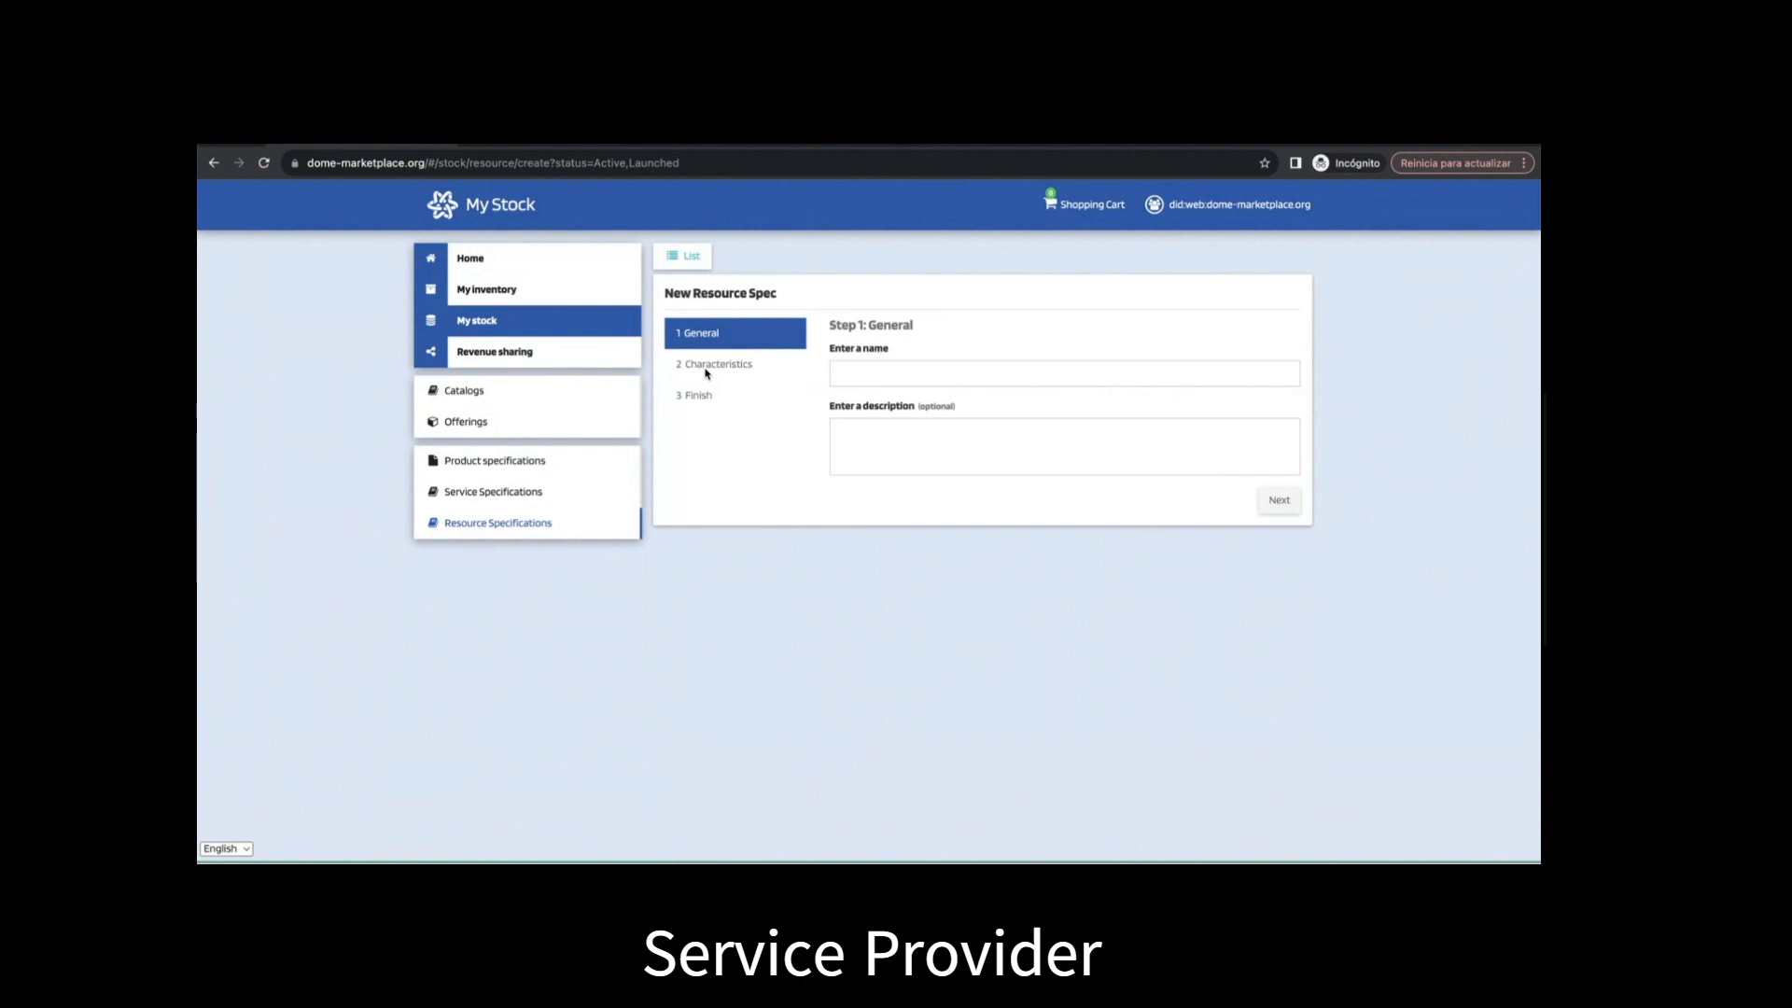
{"action": "left_click", "coordinate": [472, 494]}
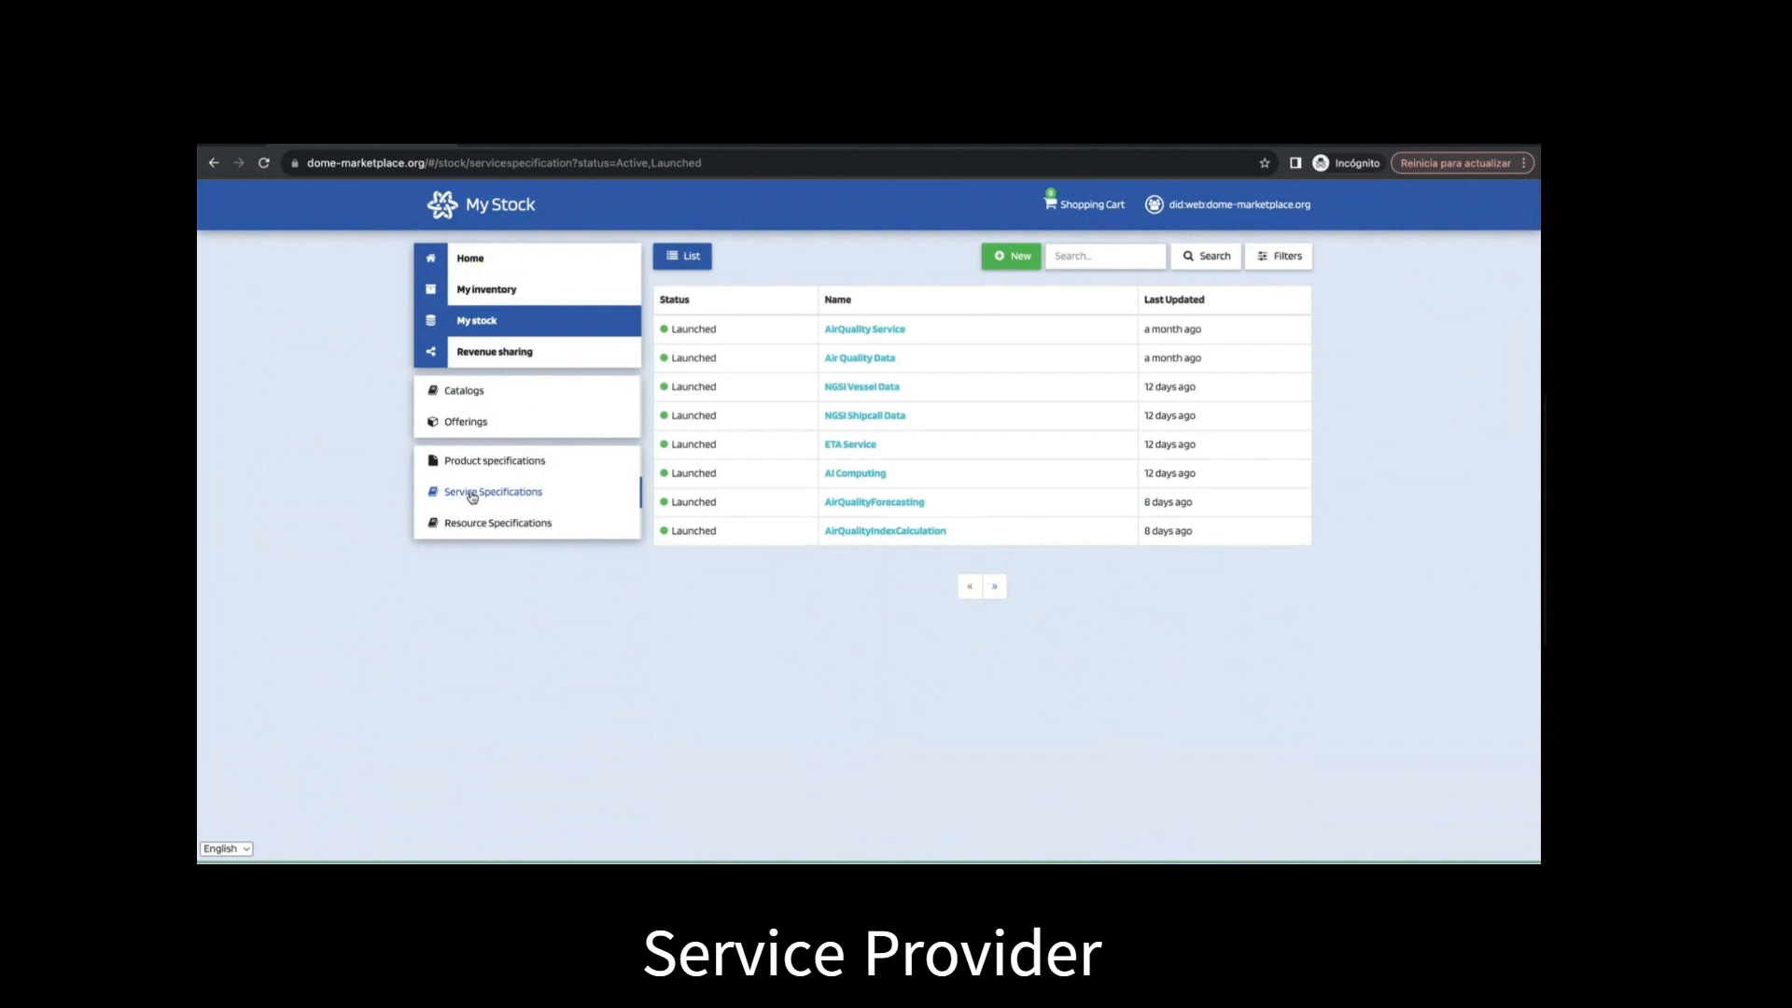
{"action": "left_click", "coordinate": [1001, 257]}
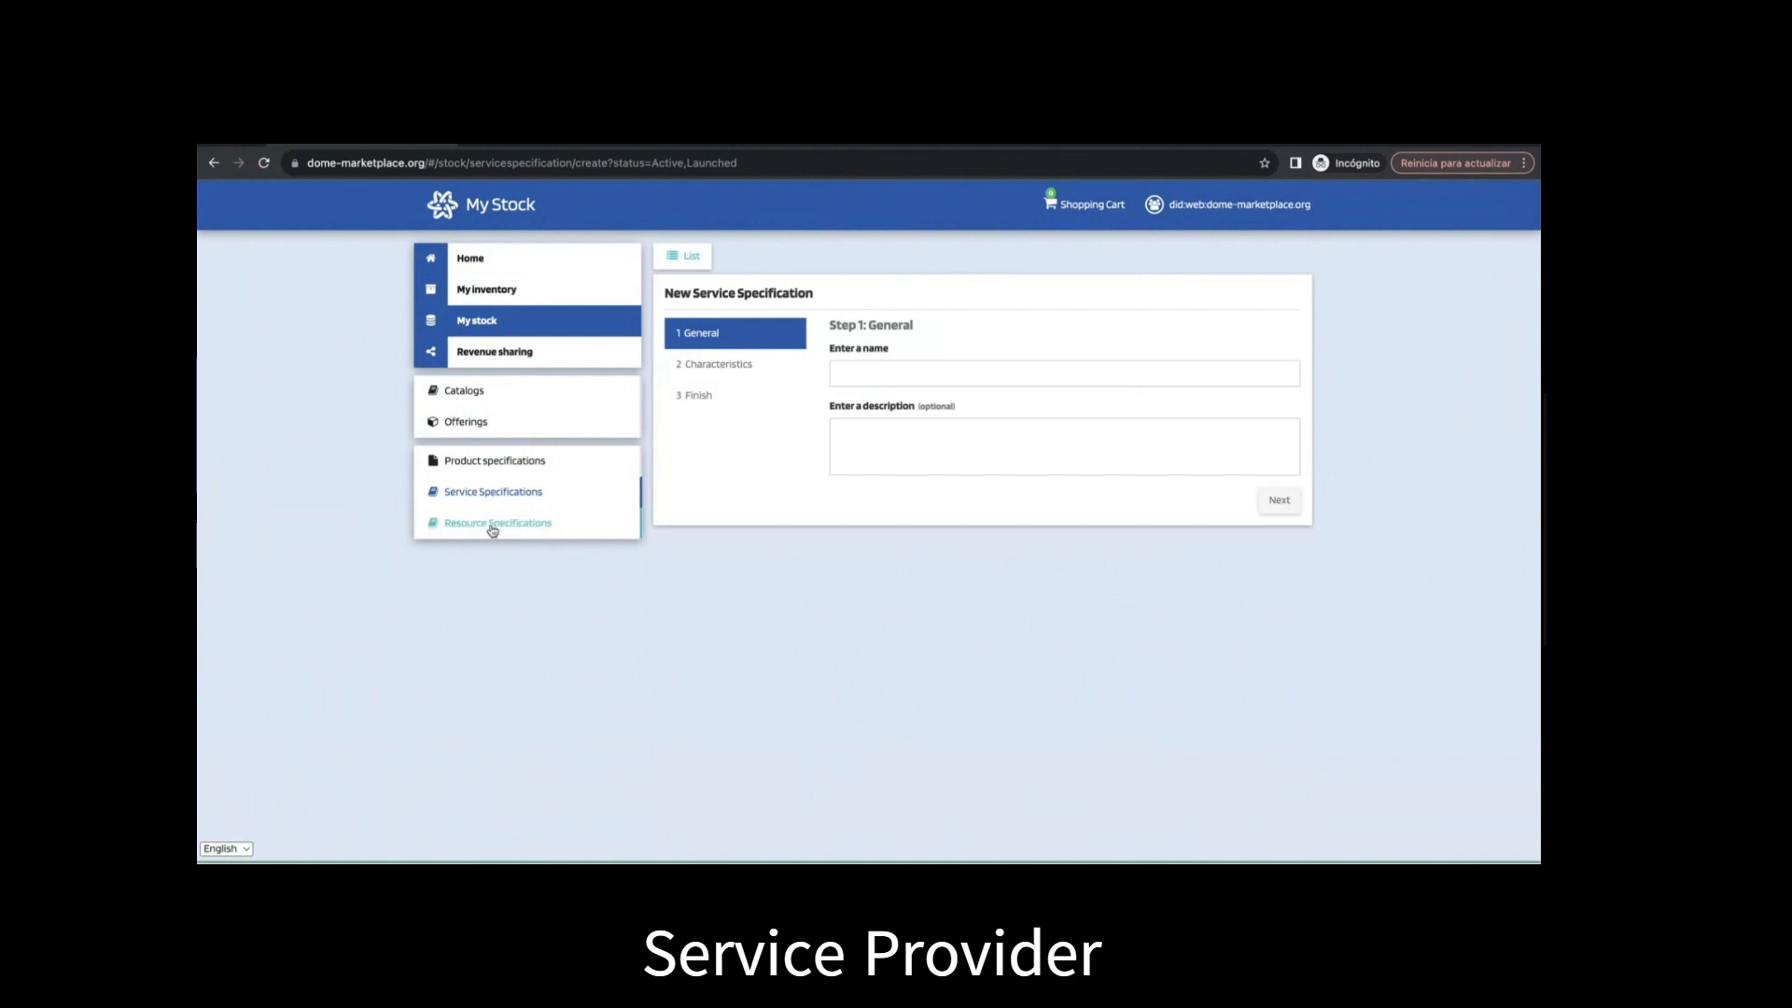
Step: Examine the product specifications list and its blank new-product form, ending on the offerings list
{"action": "left_click", "coordinate": [490, 465]}
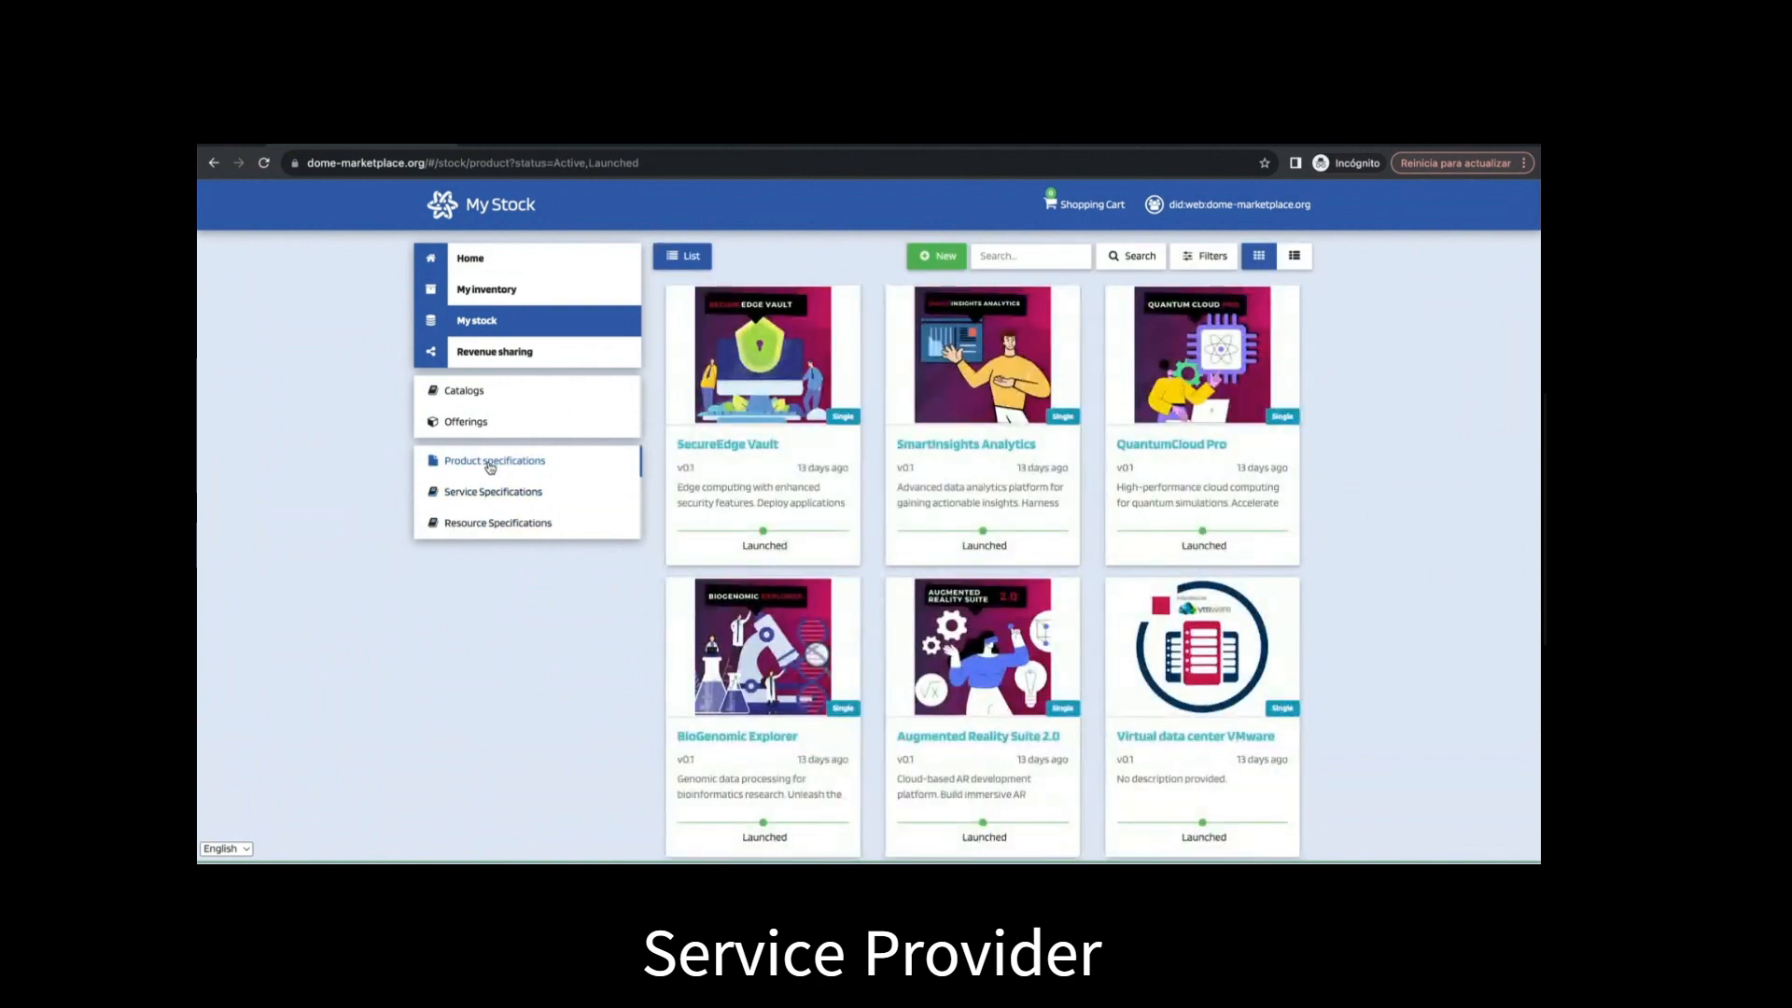
{"action": "left_click", "coordinate": [934, 257]}
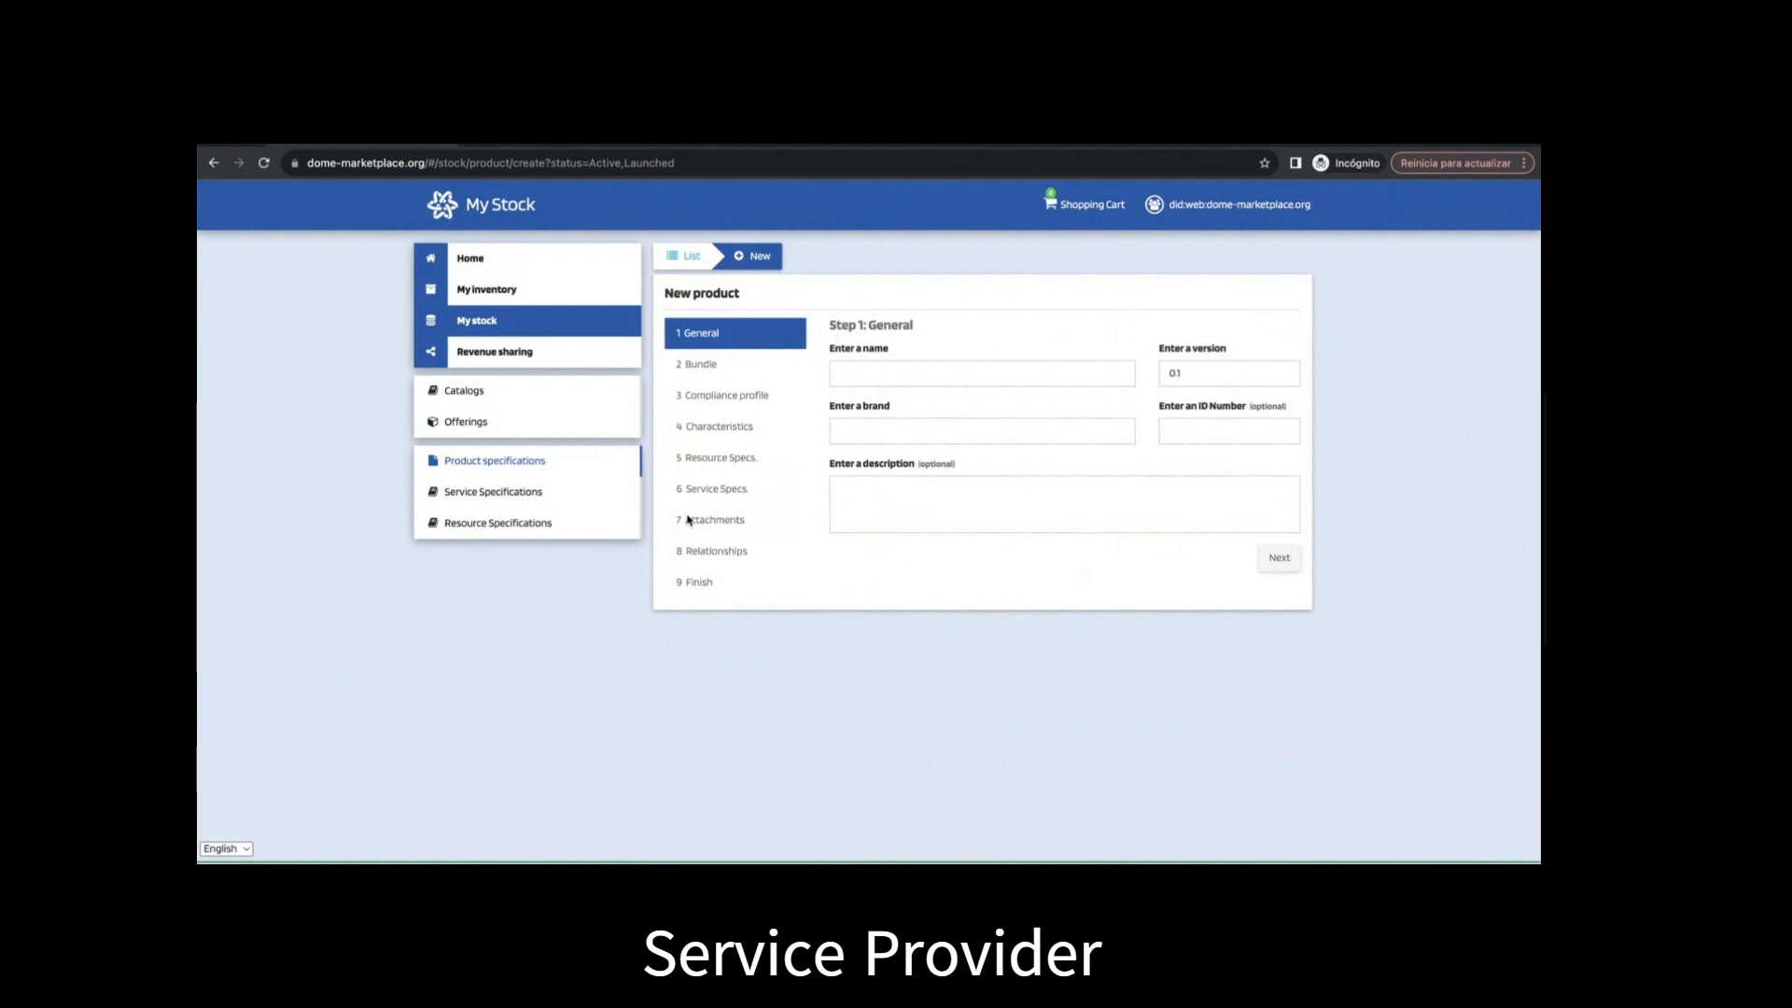
{"action": "left_click", "coordinate": [502, 464]}
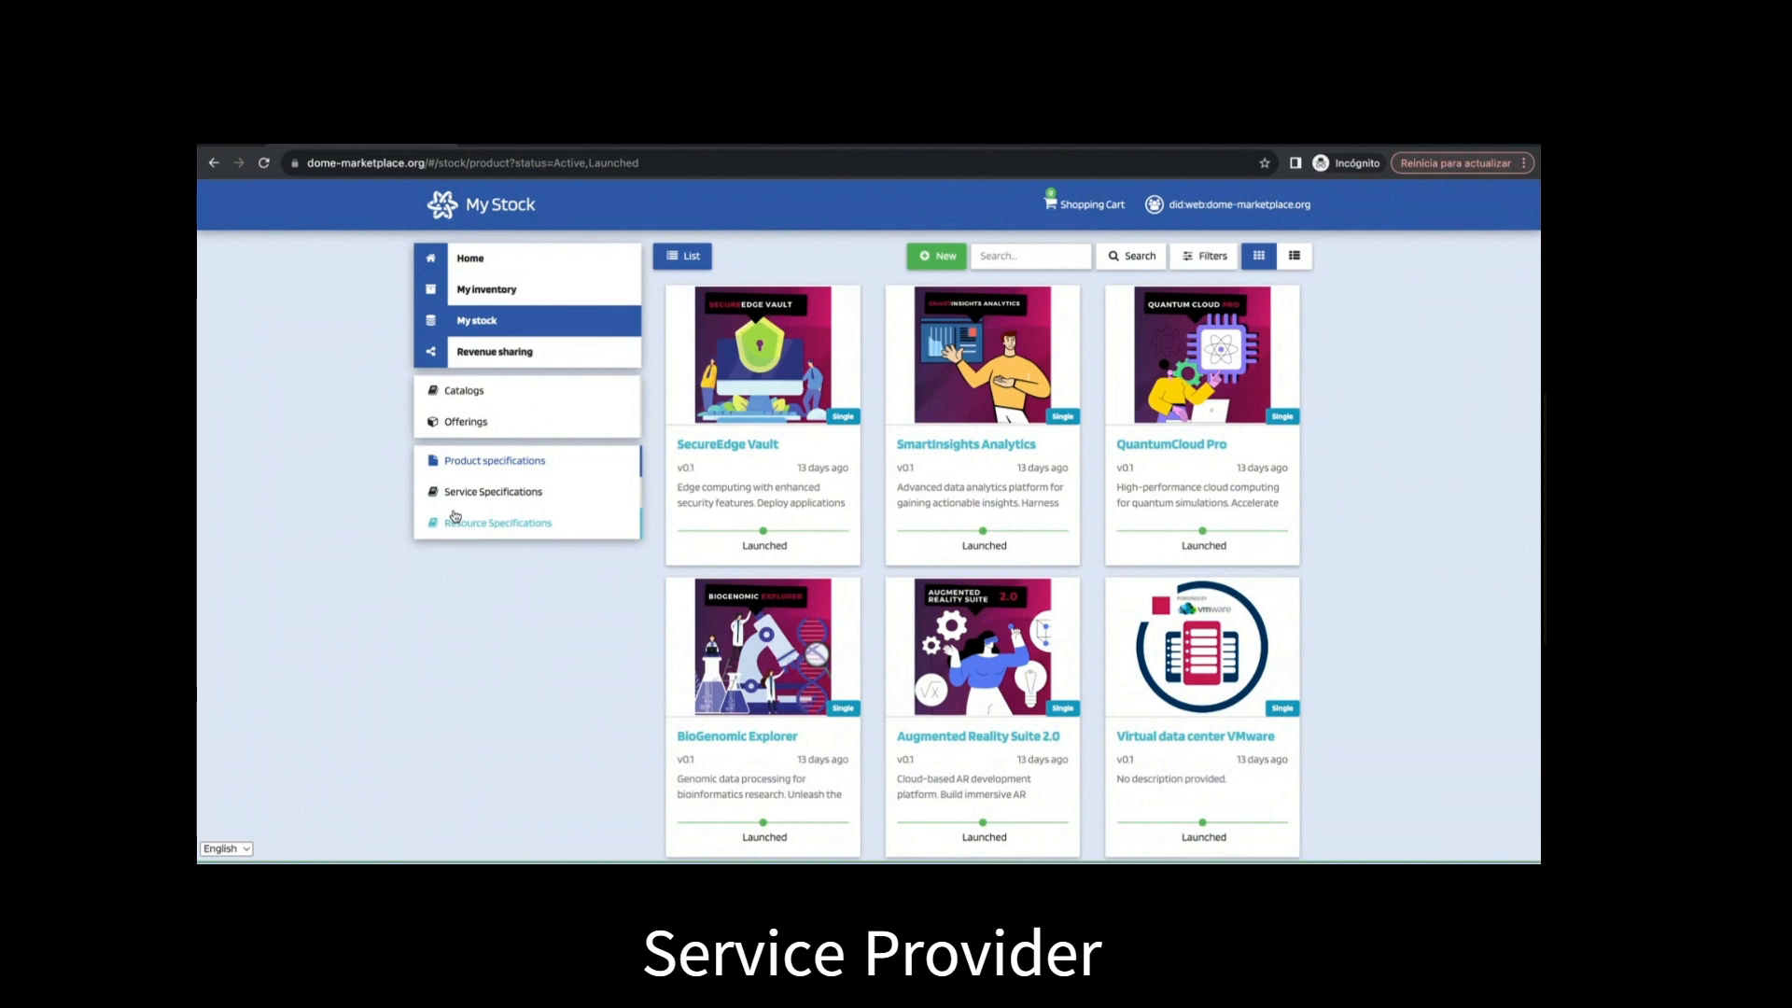
{"action": "left_click", "coordinate": [466, 422]}
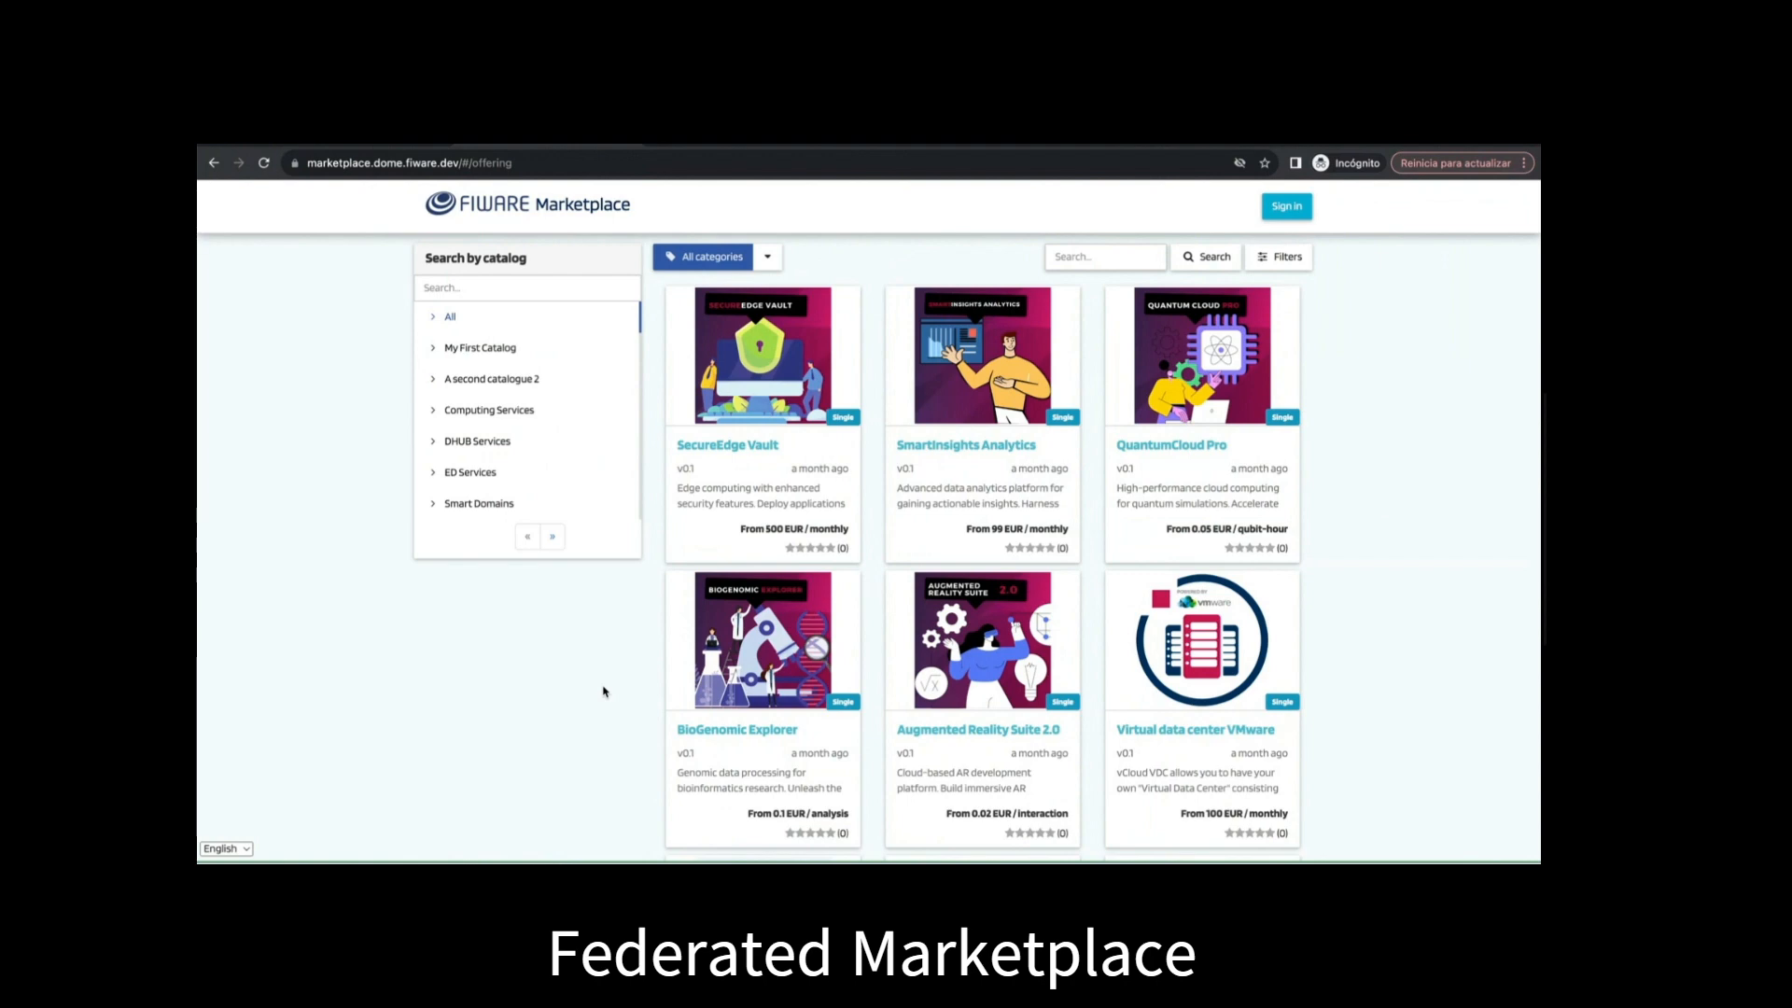
Step: Browse both pages of offerings in the FIWARE Marketplace, and return to the provider's My Stock offerings
{"action": "scroll", "coordinate": [868, 407], "scroll_direction": "down", "scroll_amount": 2}
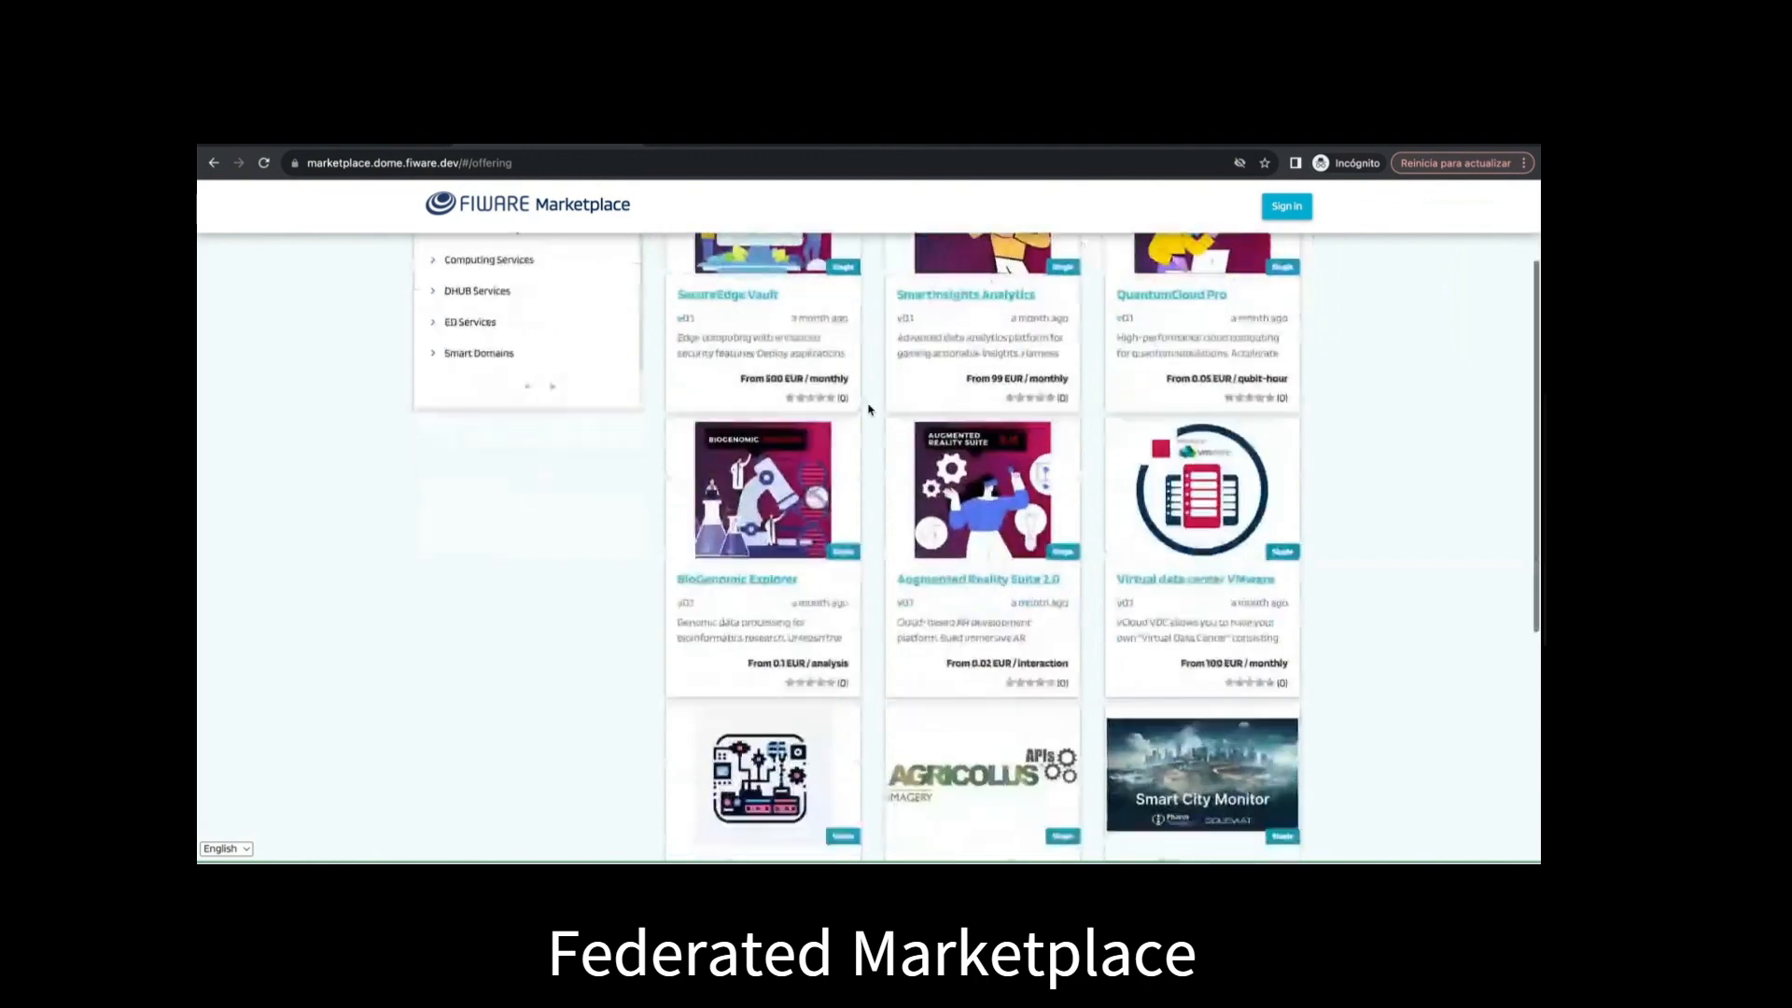
{"action": "scroll", "coordinate": [868, 408], "scroll_direction": "down", "scroll_amount": 5}
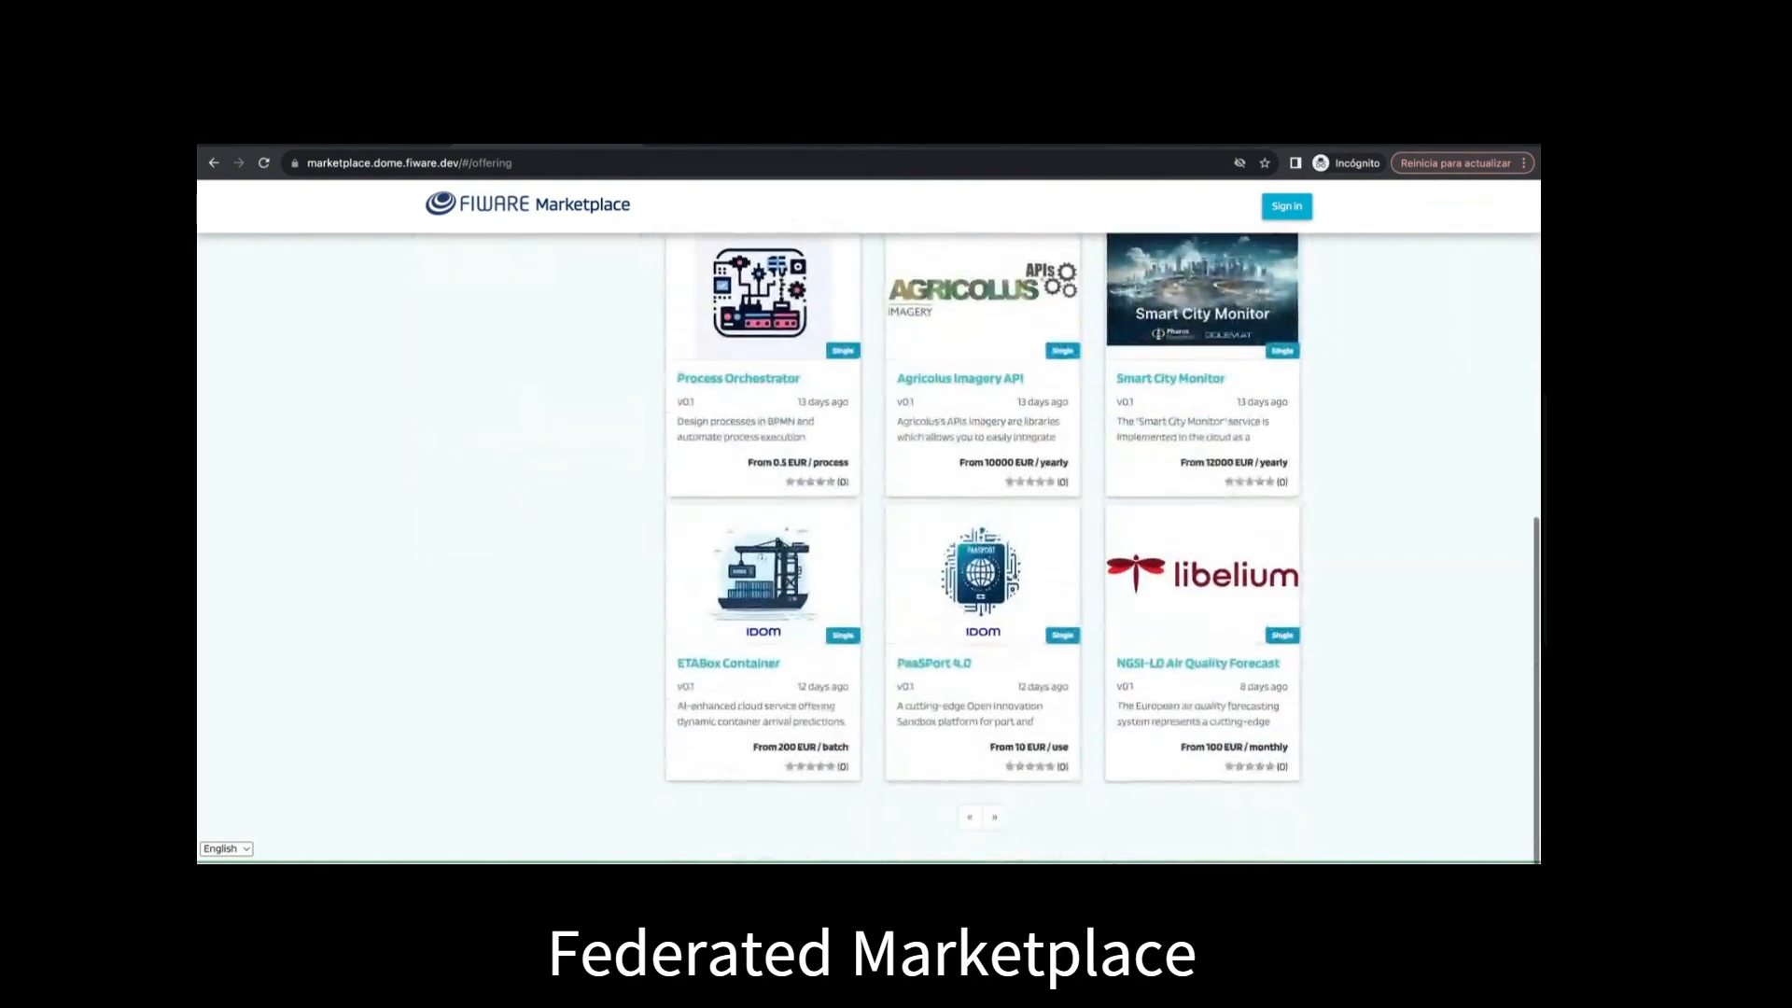
{"action": "left_click", "coordinate": [995, 817]}
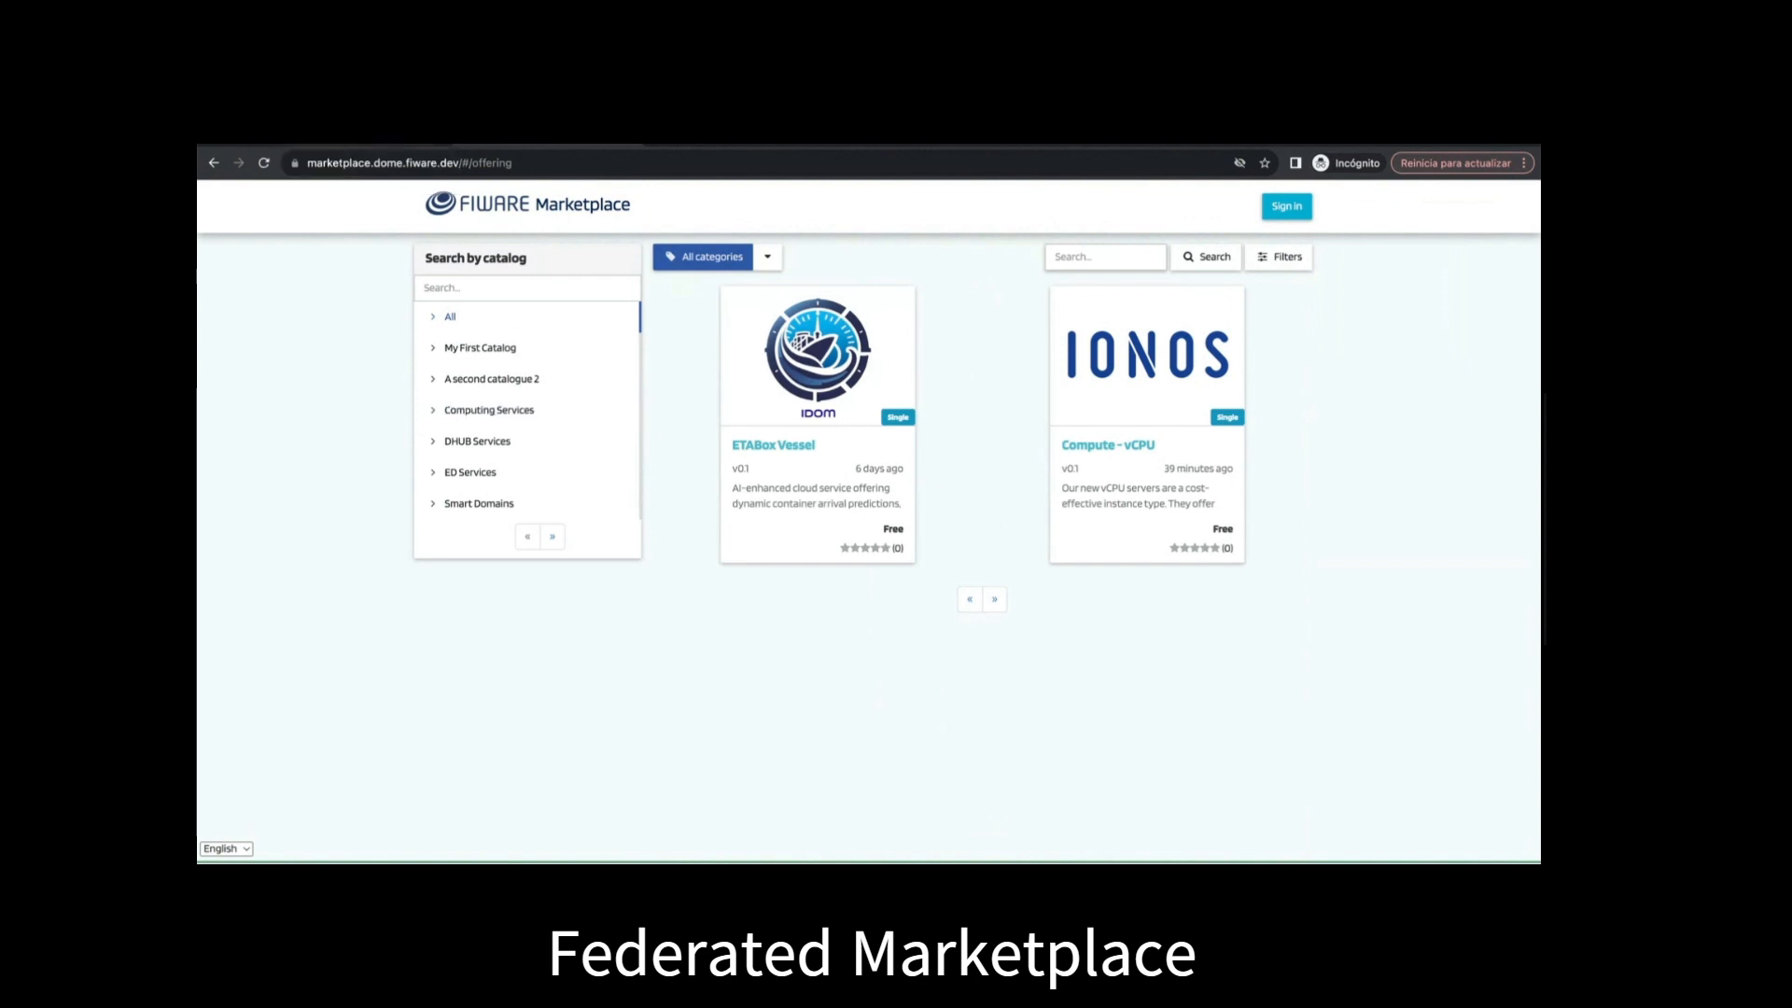
{"action": "left_click", "coordinate": [381, 140]}
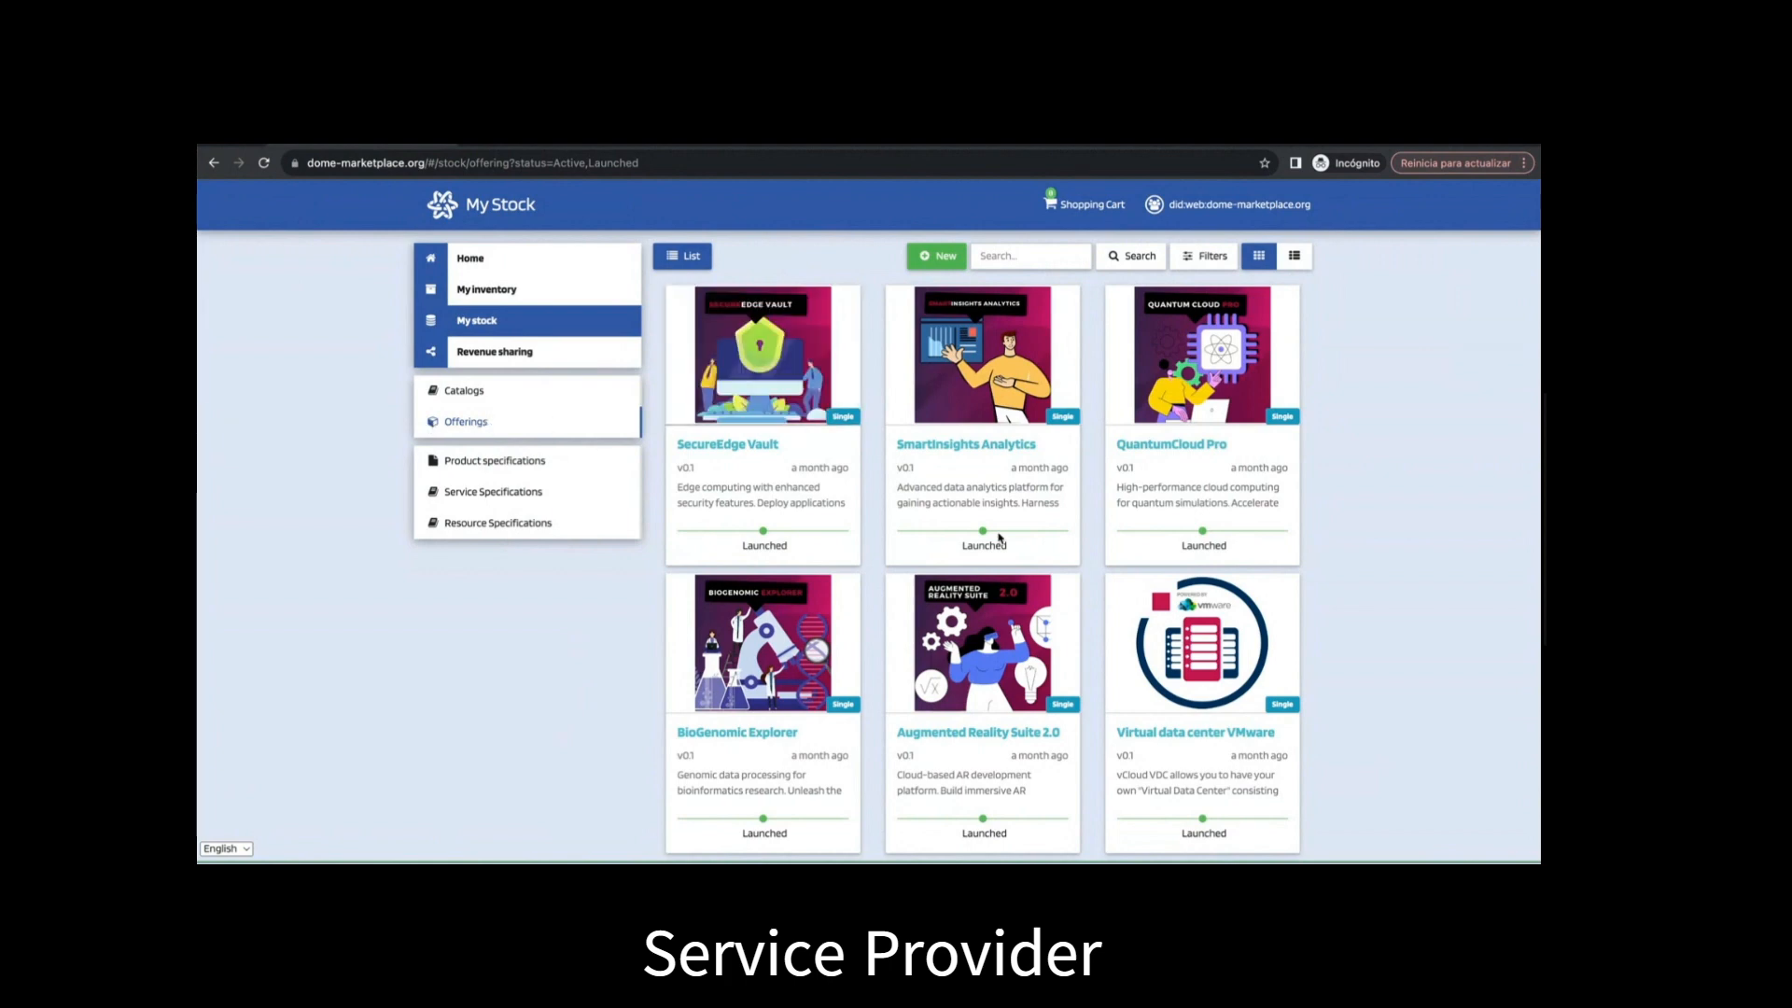
Step: Start a new offering named "Compute vCPU - Green", leaving its description empty, and complete the general details
{"action": "left_click", "coordinate": [935, 263]}
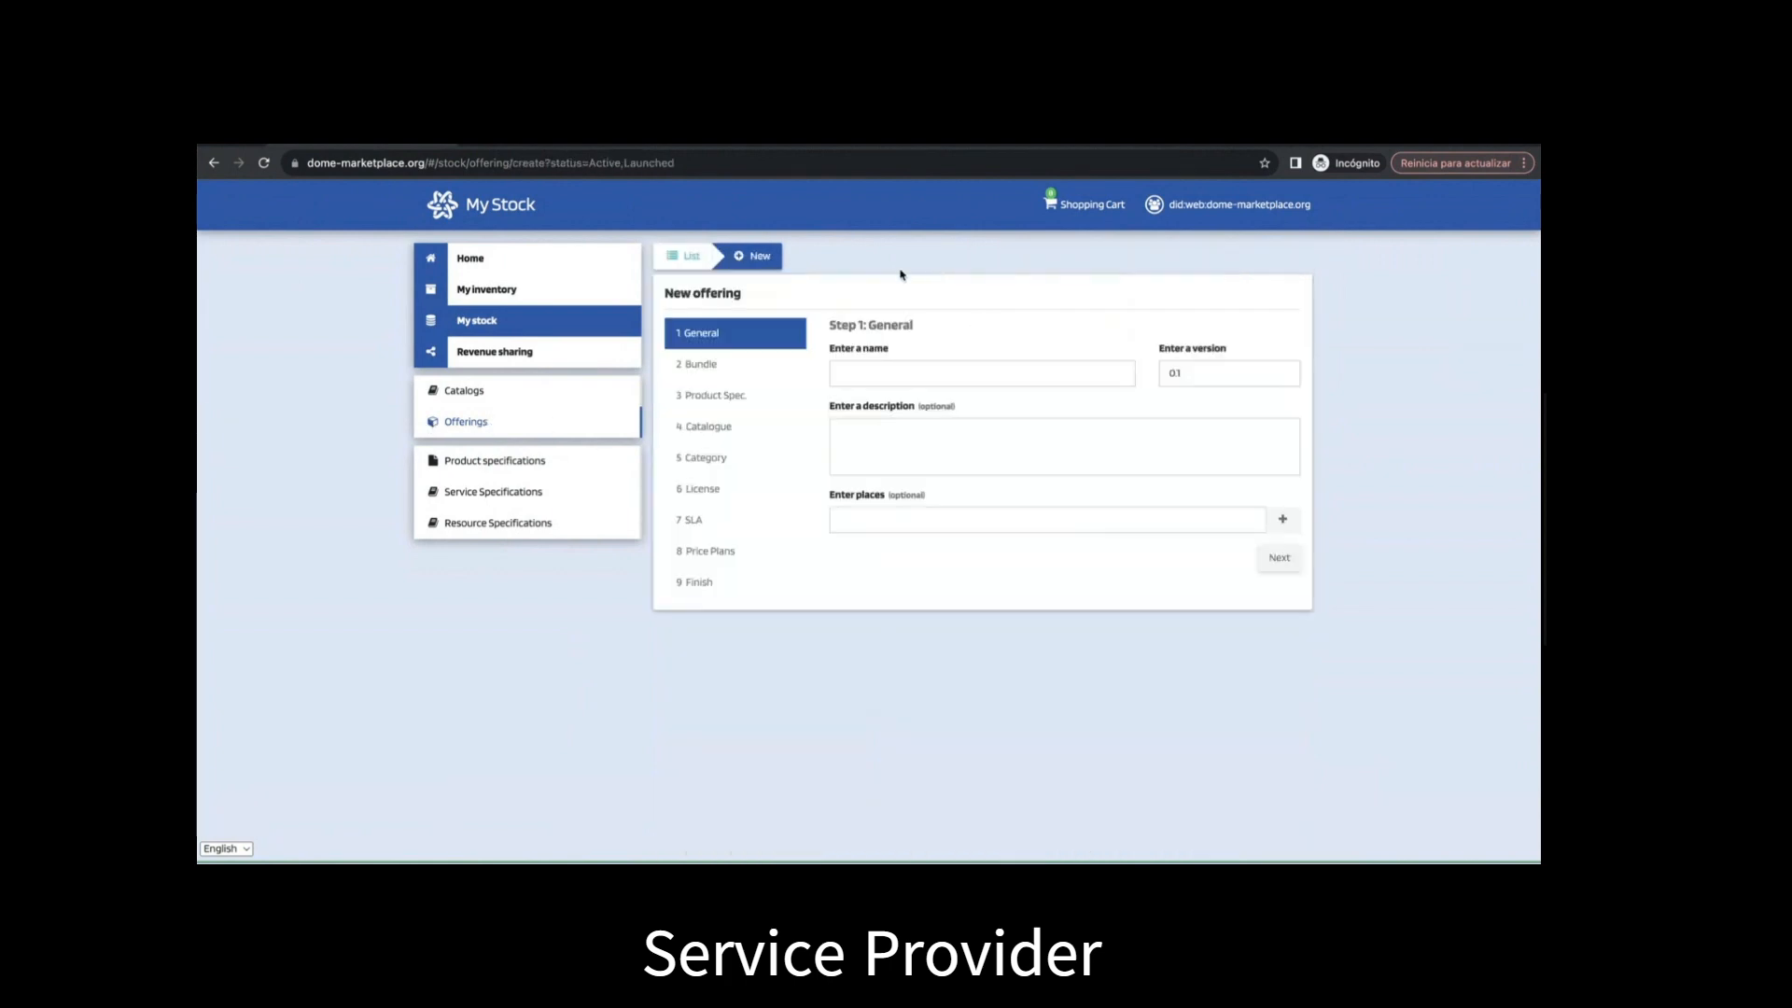
{"action": "left_click", "coordinate": [885, 372]}
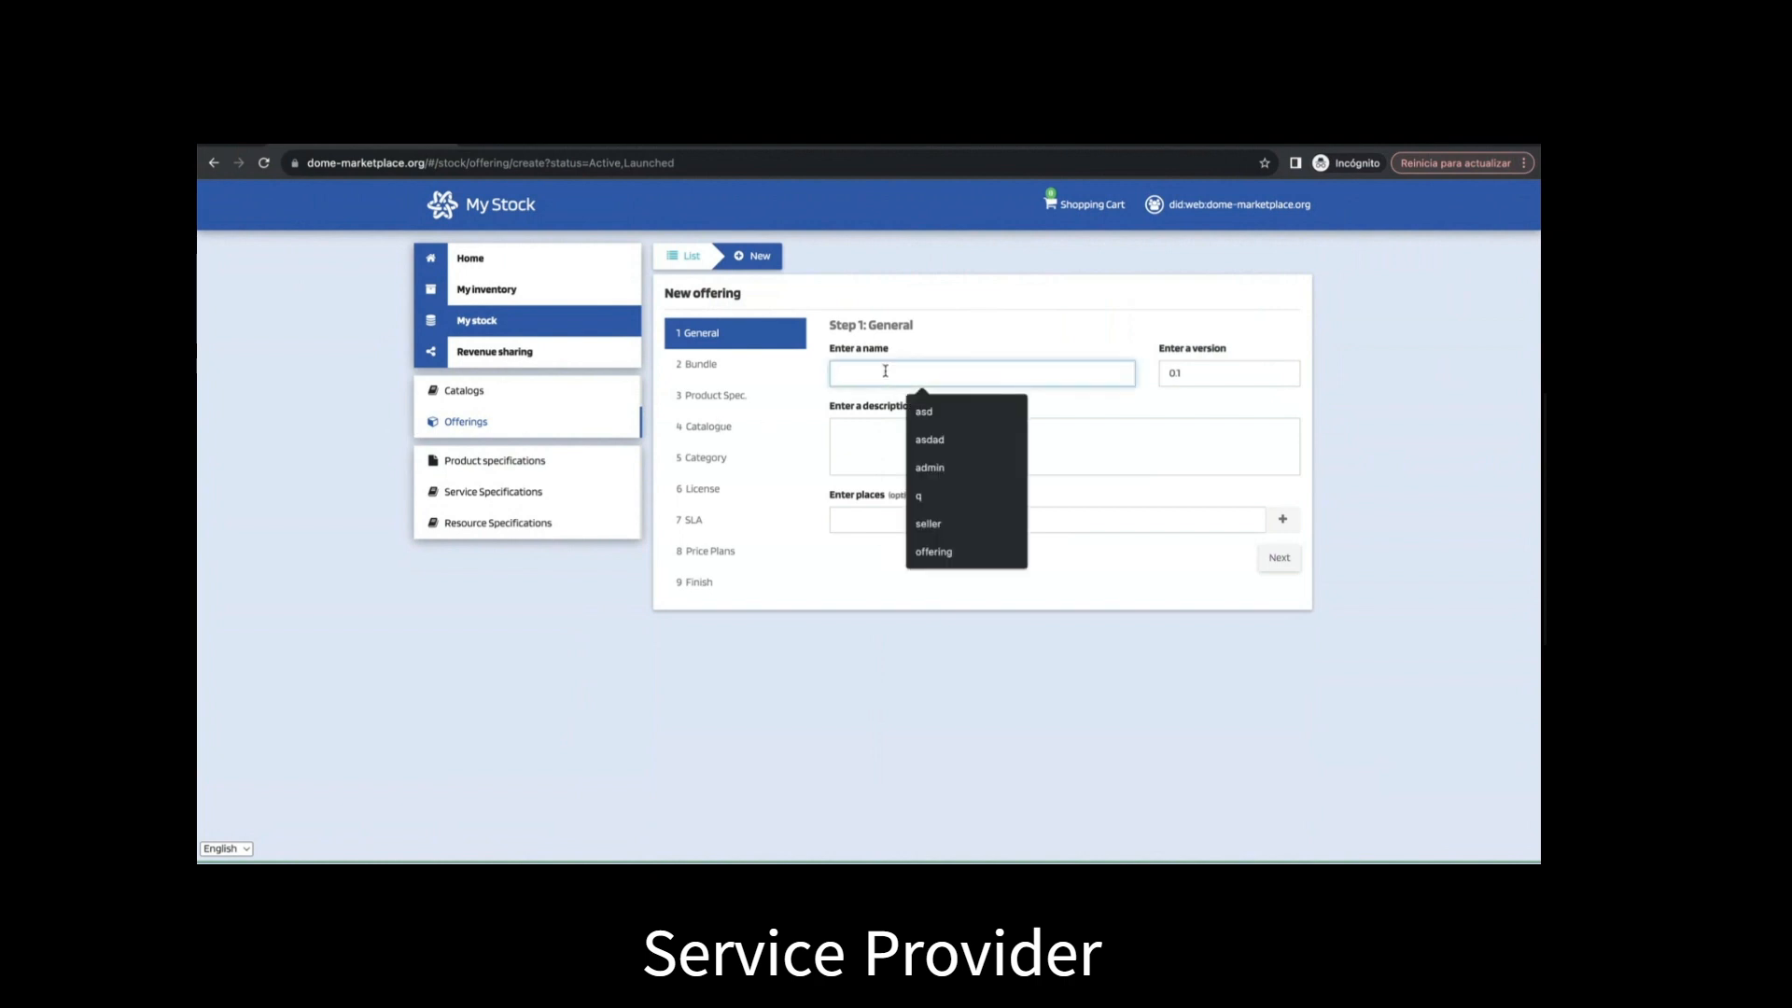
{"action": "type", "text": "Compute"}
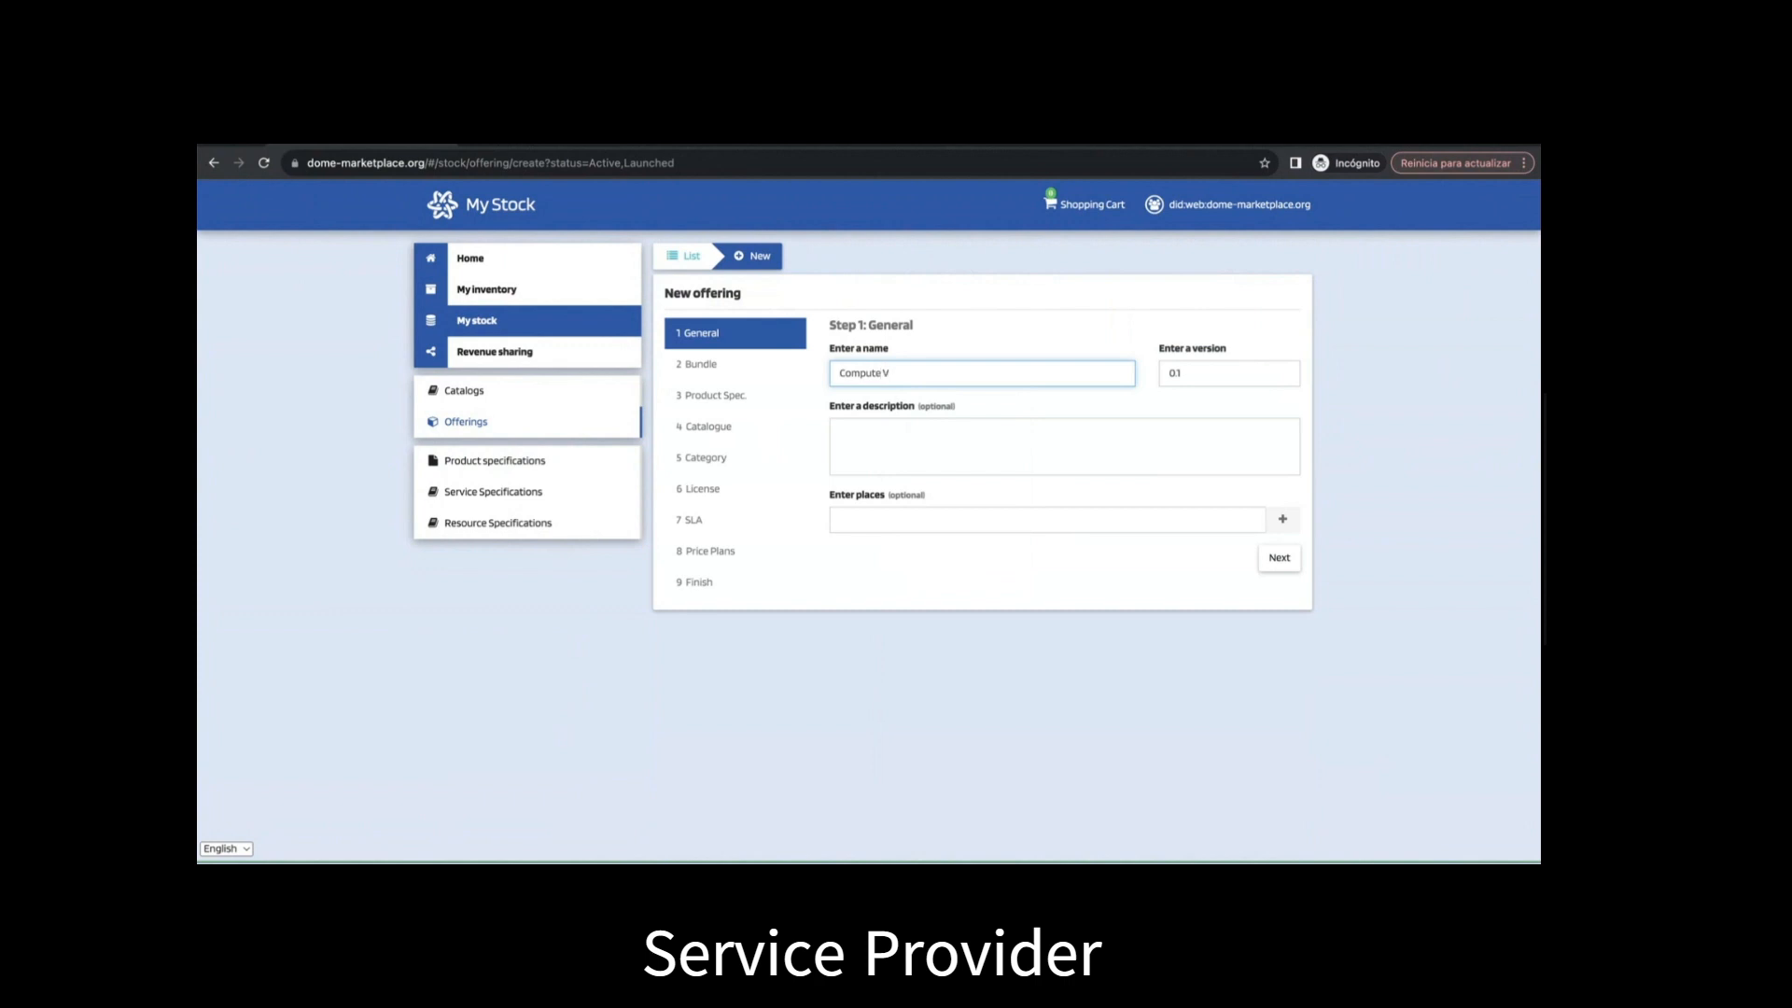
{"action": "type", "text": "vCPU"}
{"action": "type", "text": "- Green"}
{"action": "left_click", "coordinate": [941, 460]}
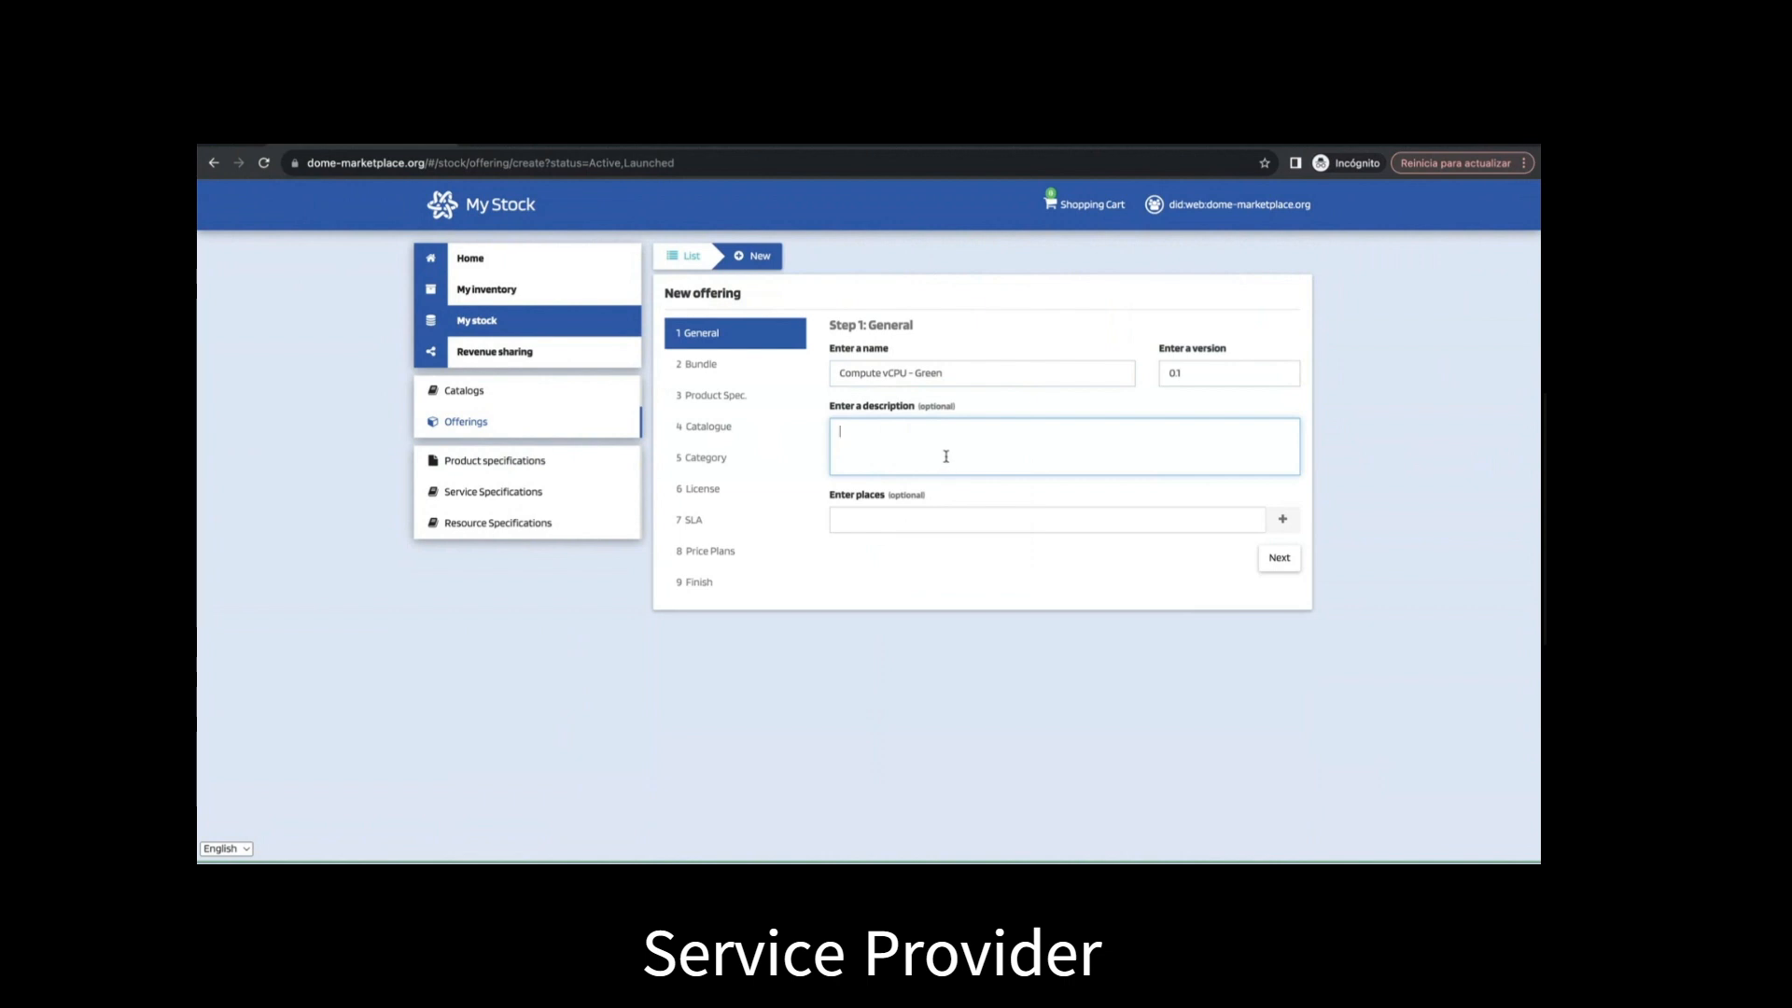
{"action": "left_click", "coordinate": [1026, 694]}
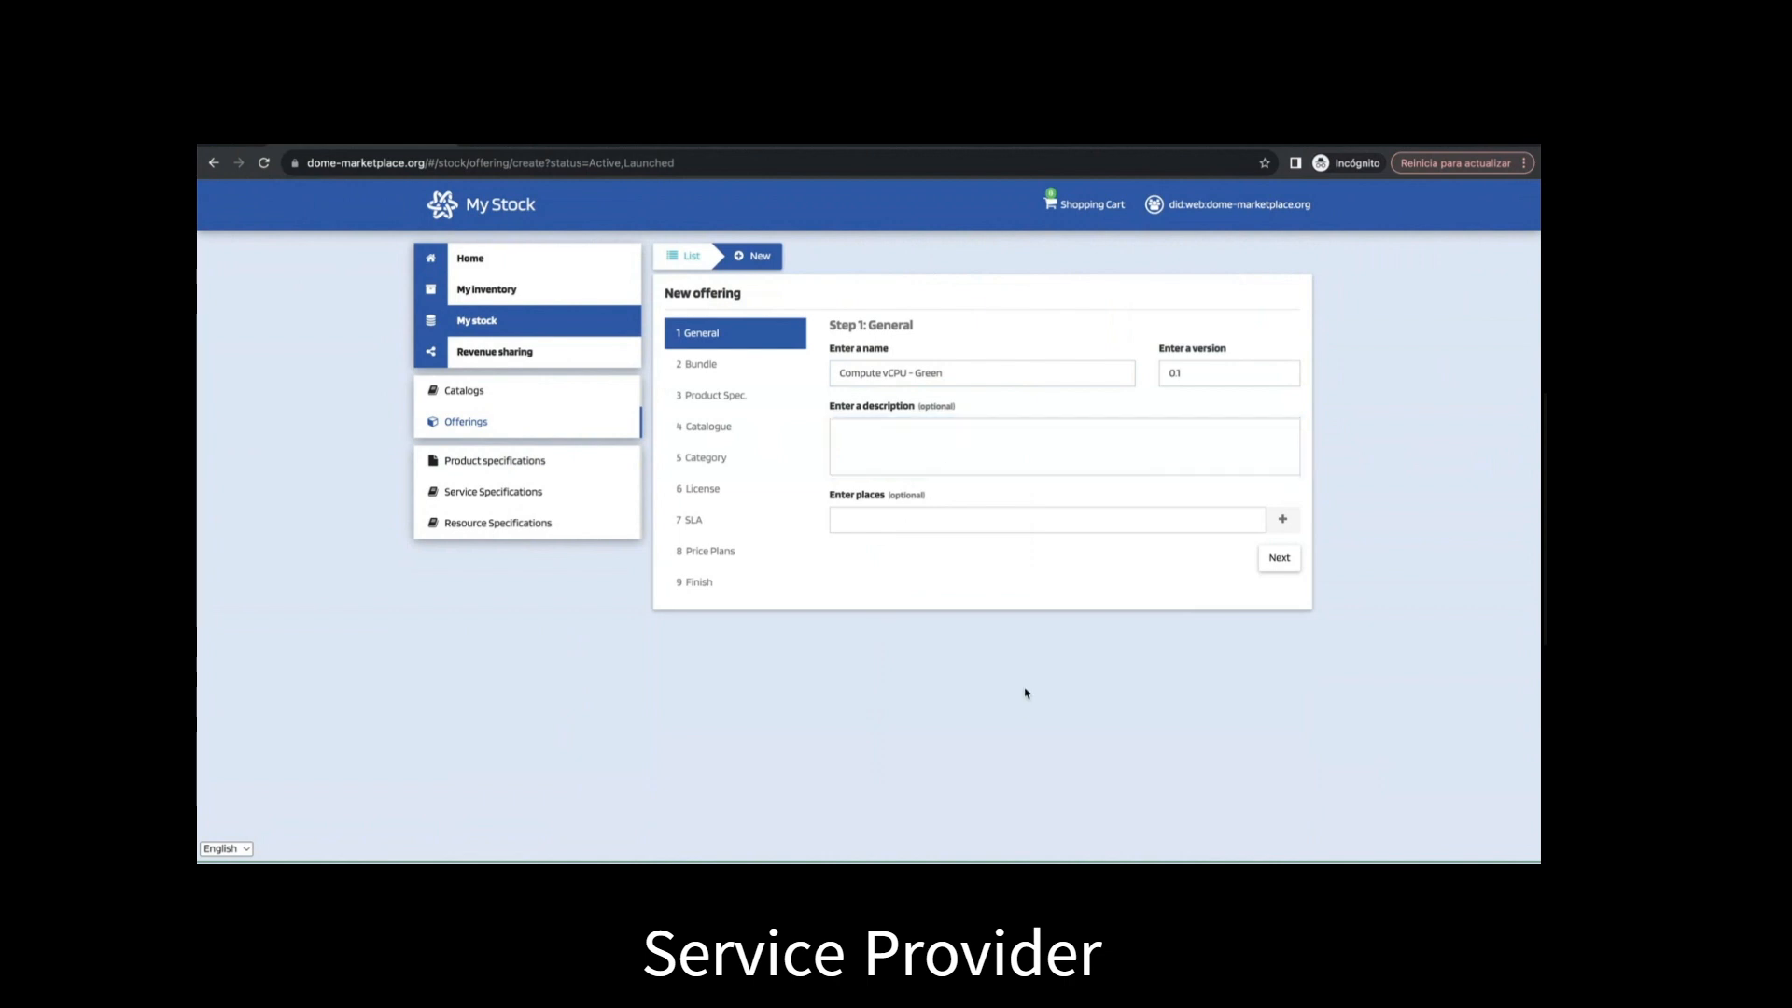
{"action": "left_click", "coordinate": [1278, 558]}
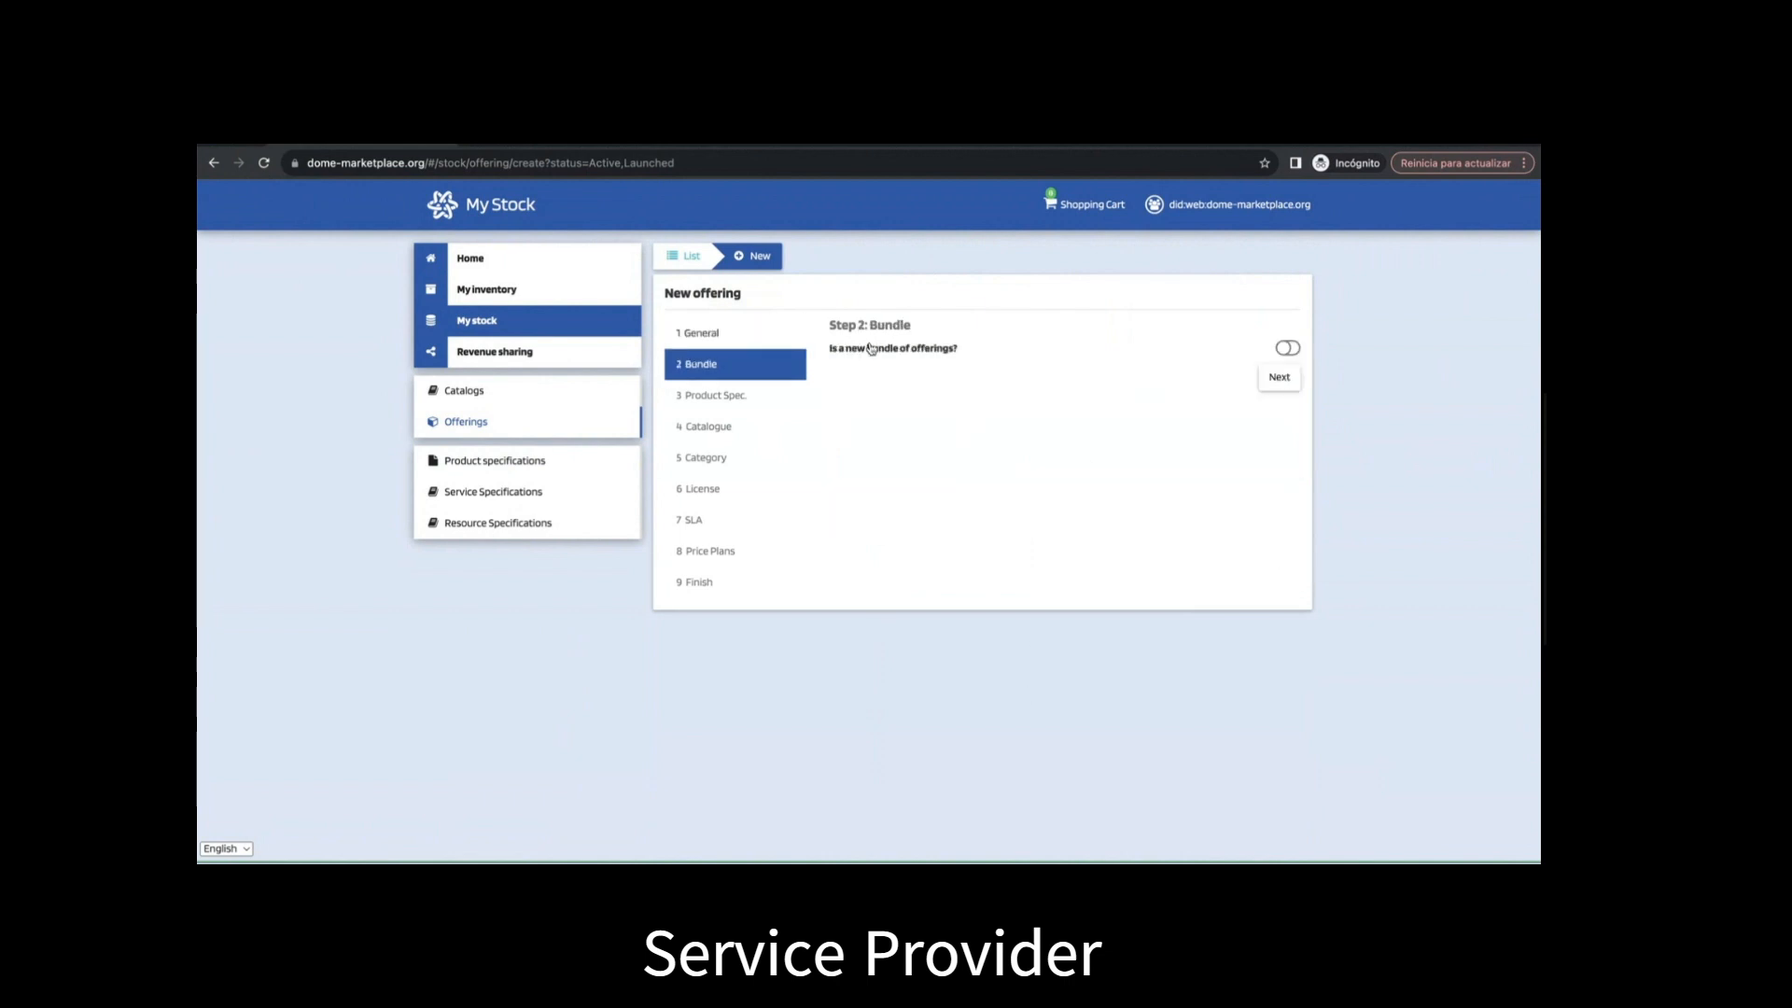
Step: Keep the offering as a non-bundle and assign it the "Compute - vCPU" product specification from IONOS
{"action": "left_click", "coordinate": [1280, 377]}
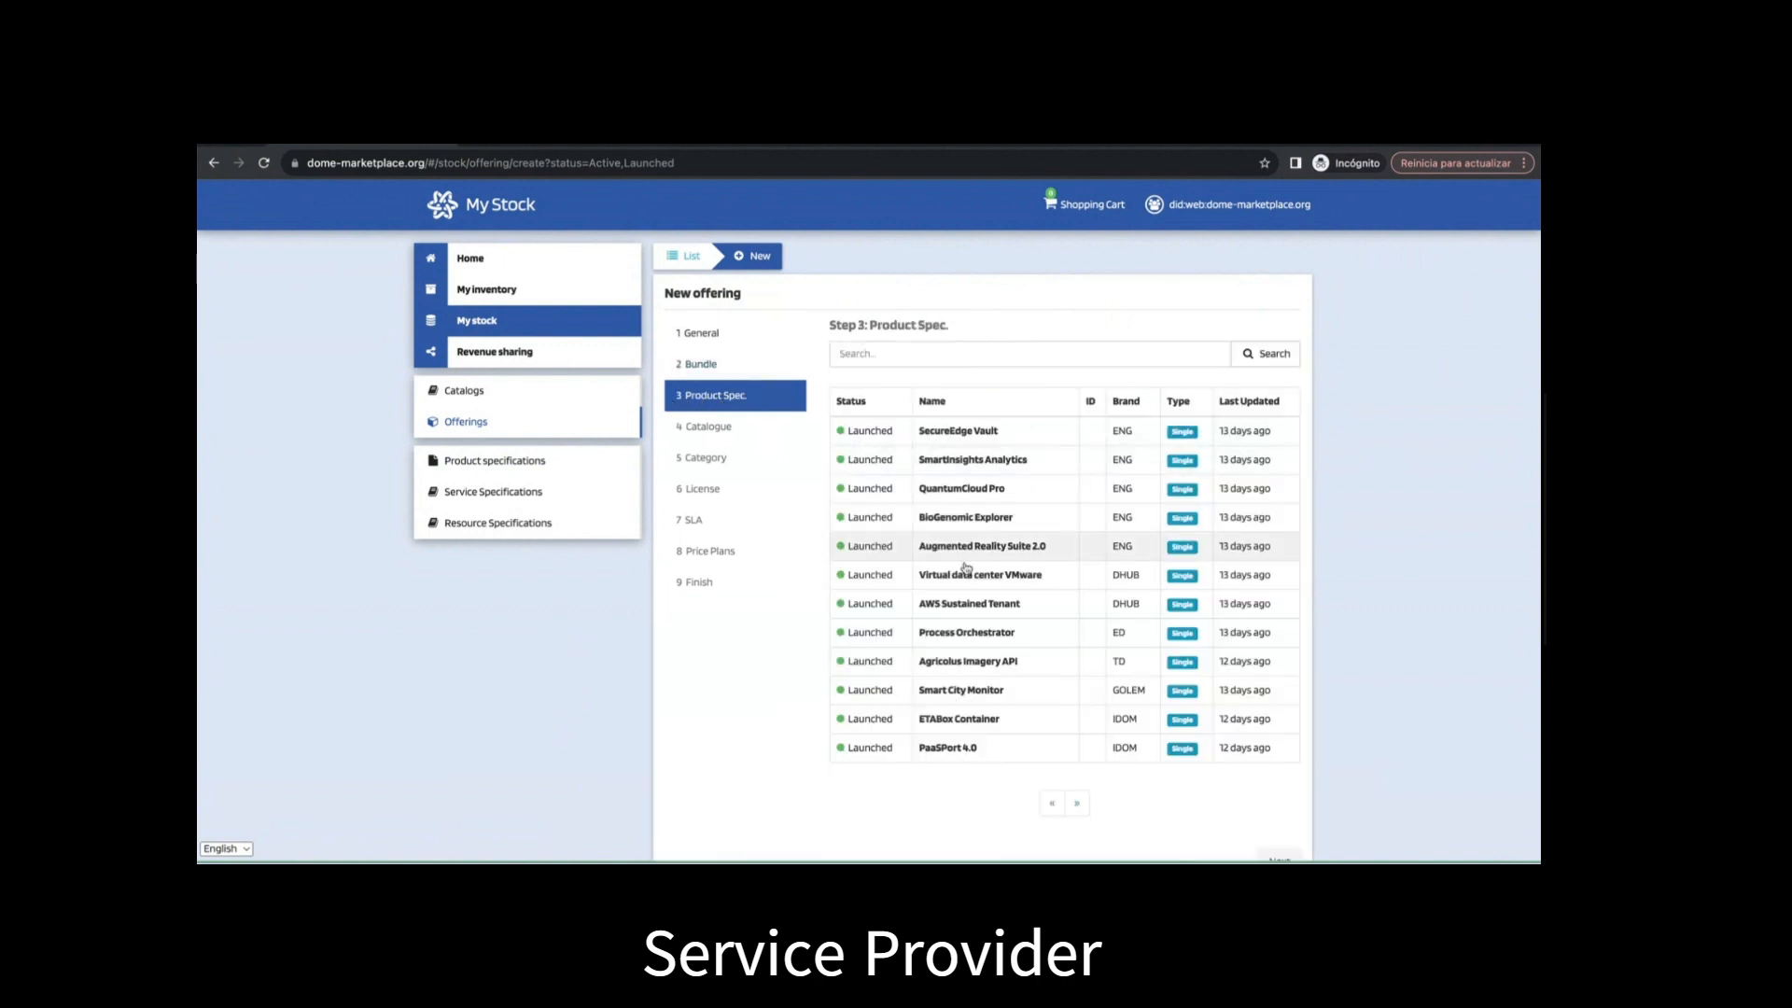
{"action": "scroll", "coordinate": [970, 568], "scroll_direction": "down", "scroll_amount": 1}
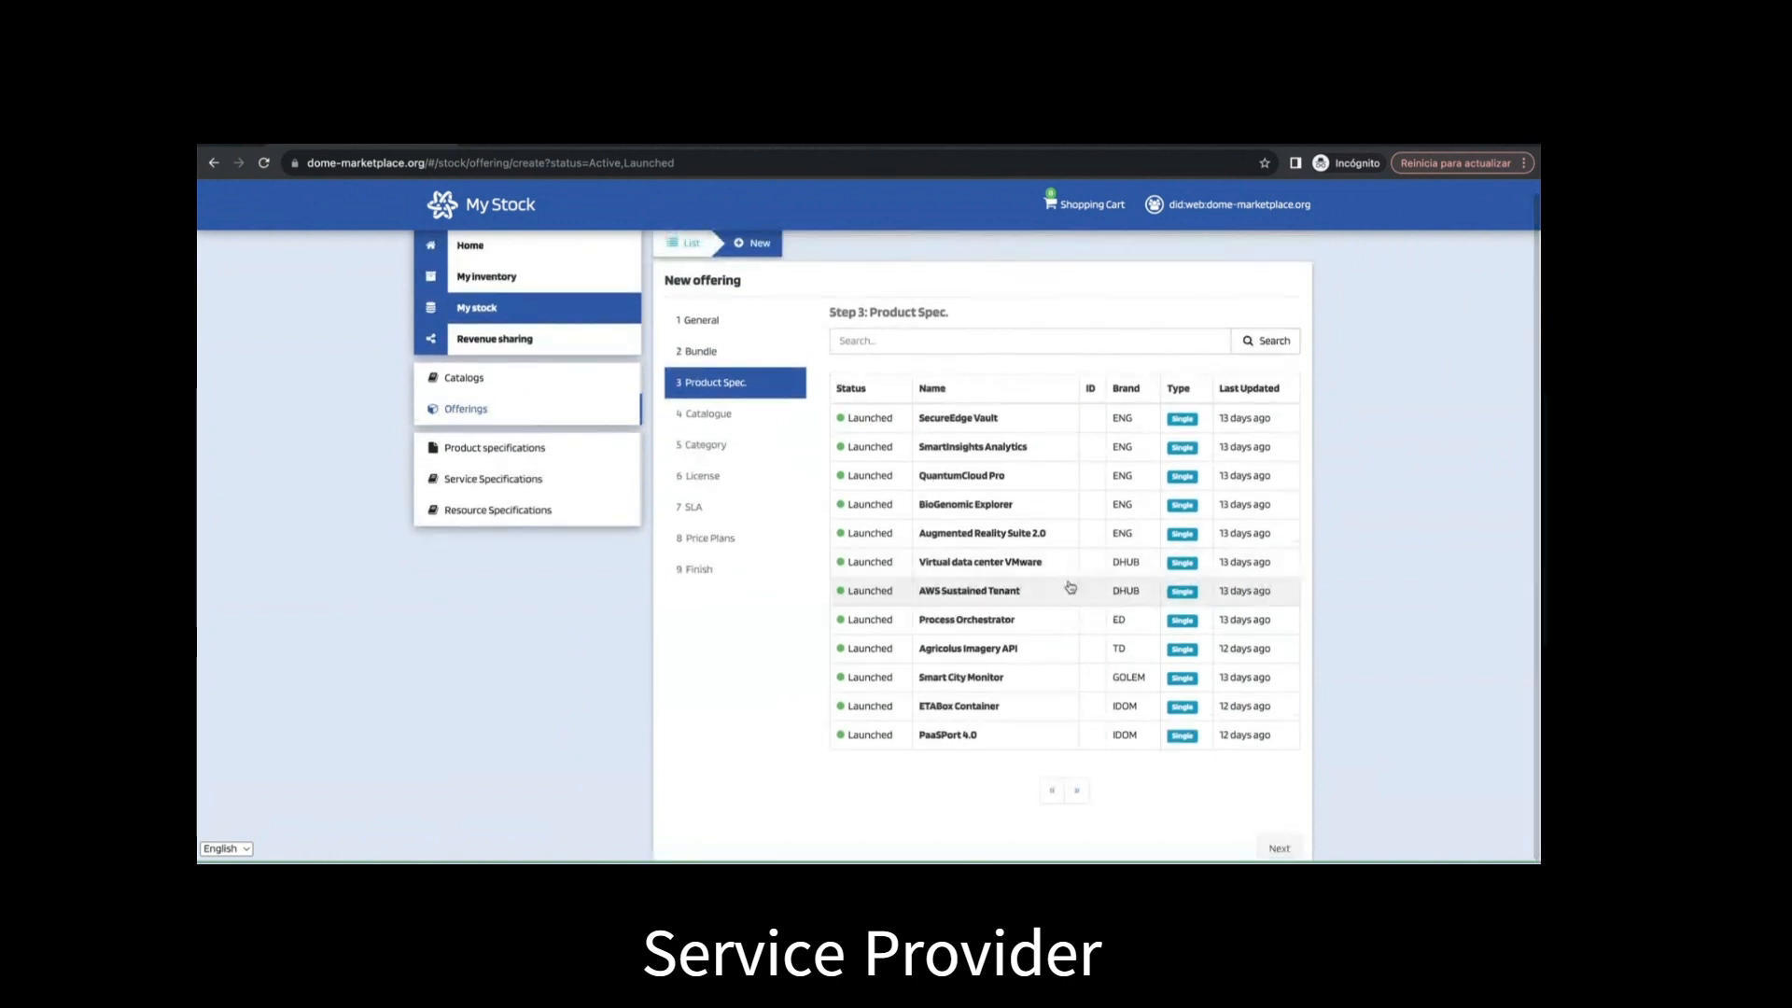
{"action": "left_click", "coordinate": [1080, 788]}
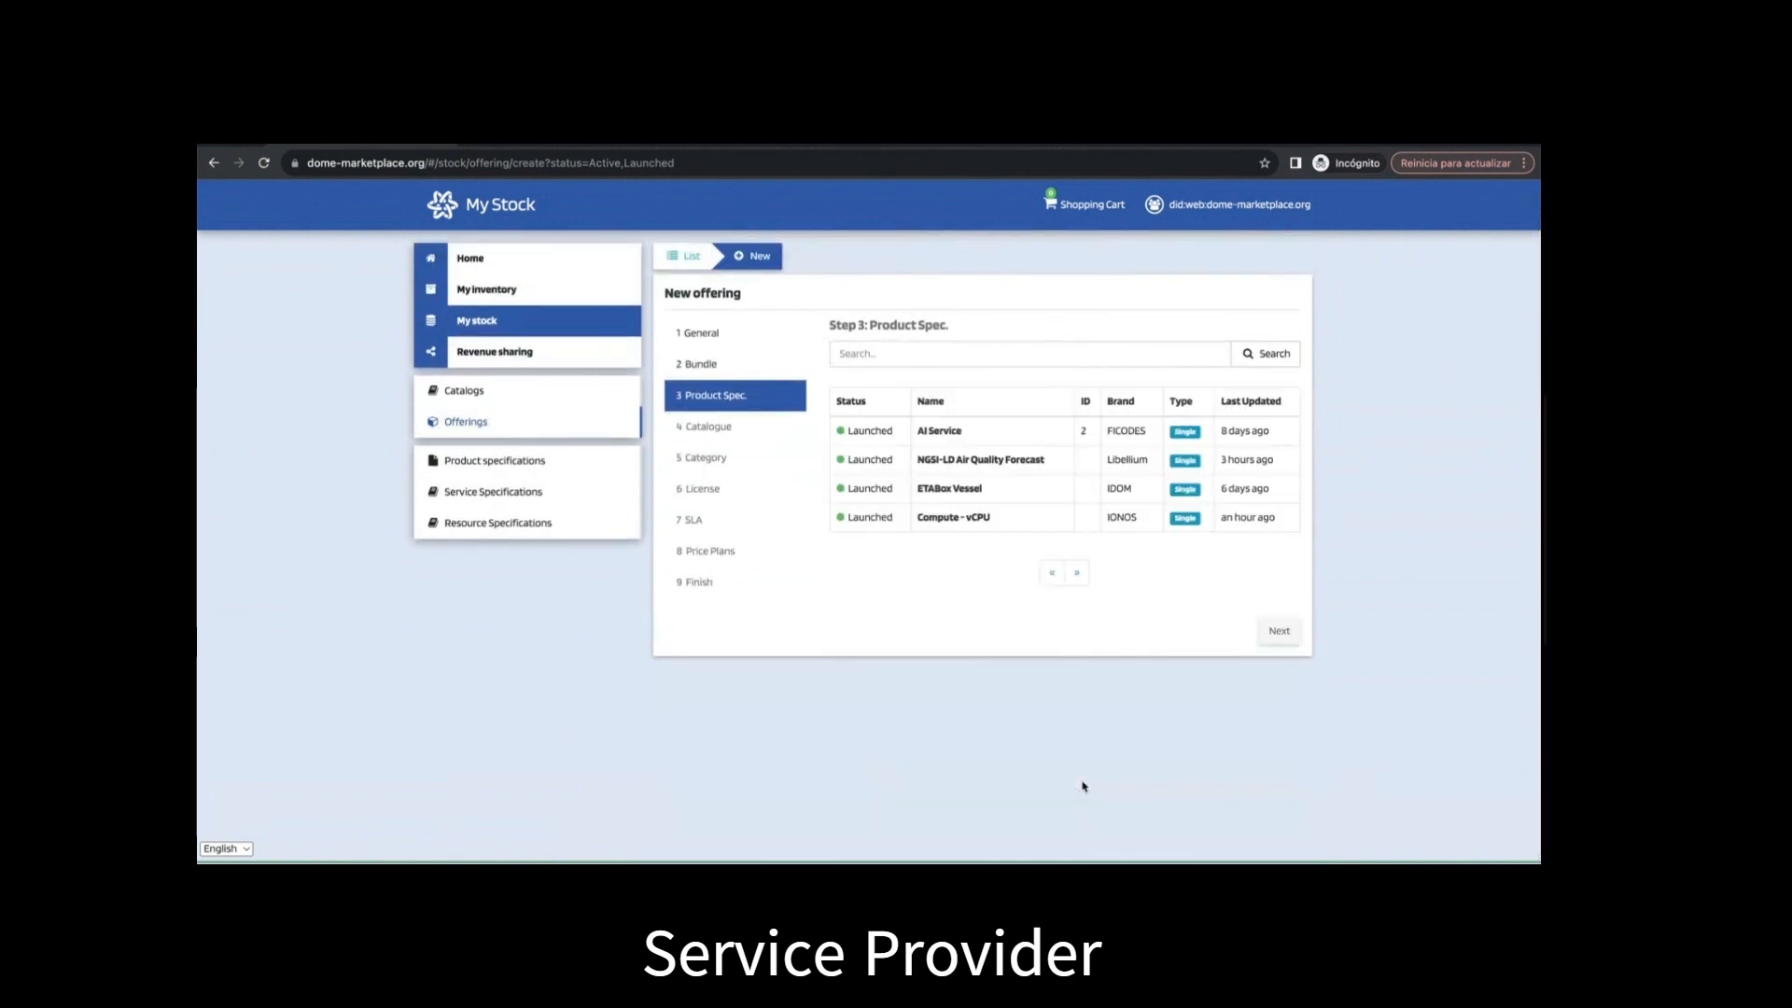
{"action": "left_click", "coordinate": [947, 526]}
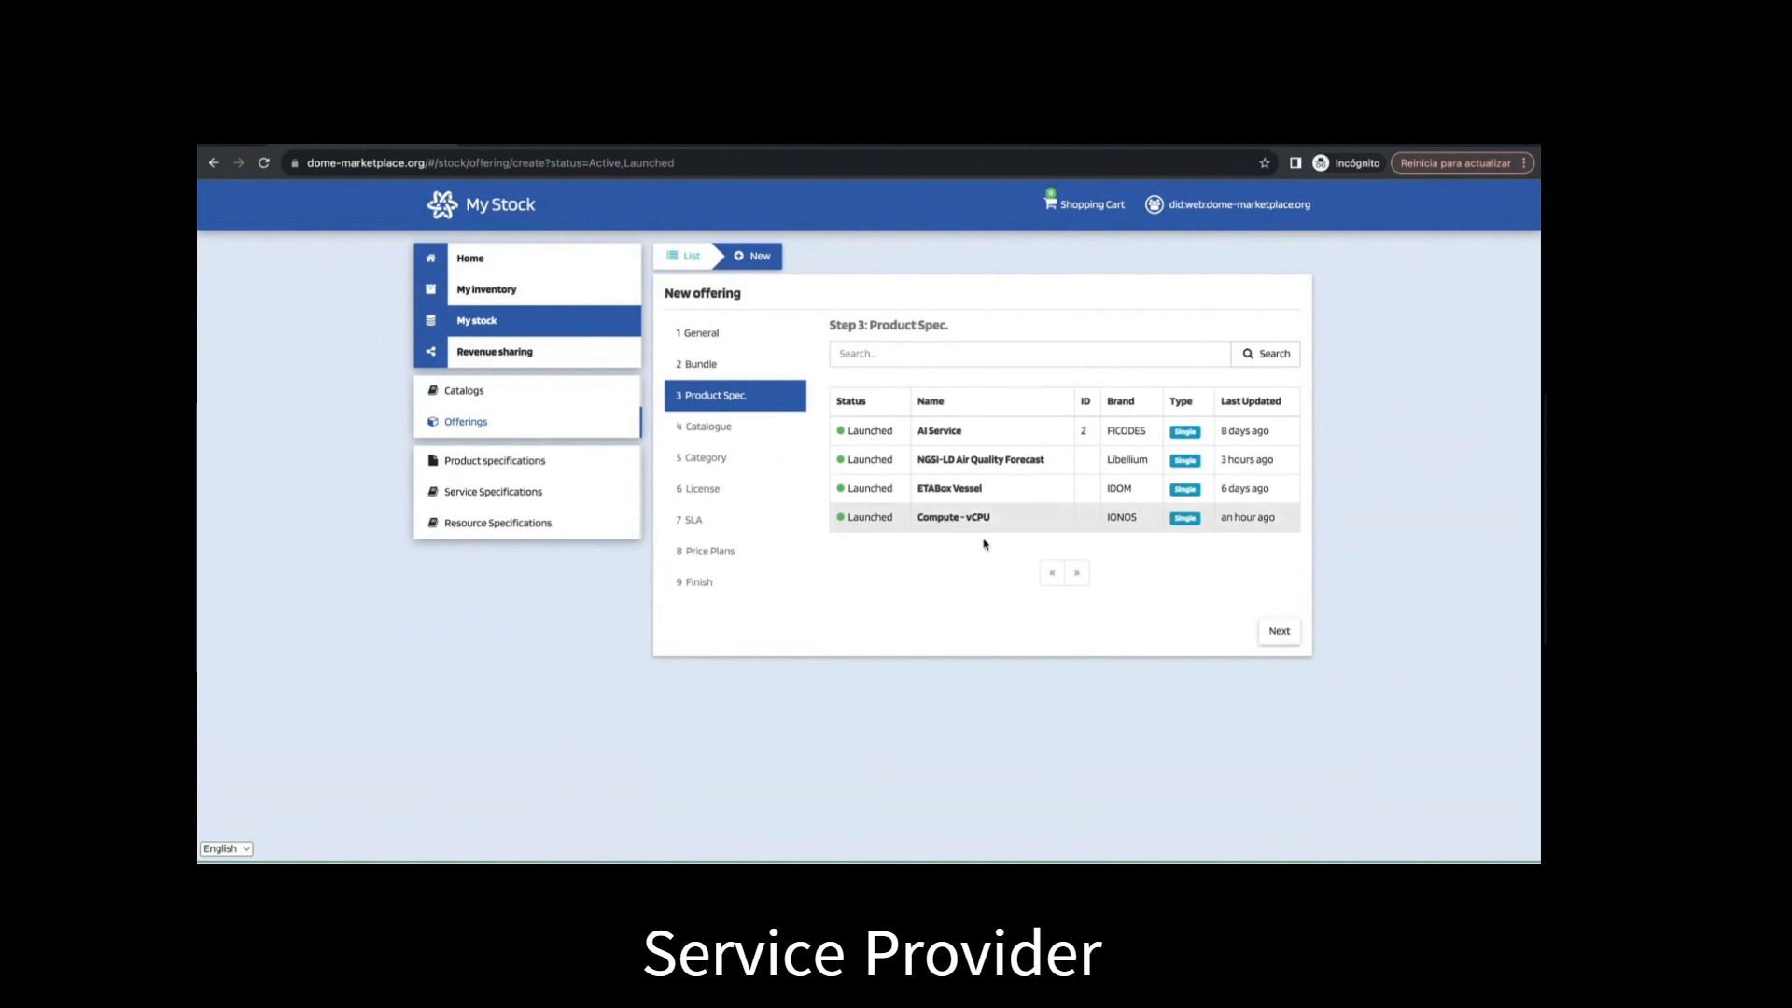
{"action": "left_click", "coordinate": [1278, 634]}
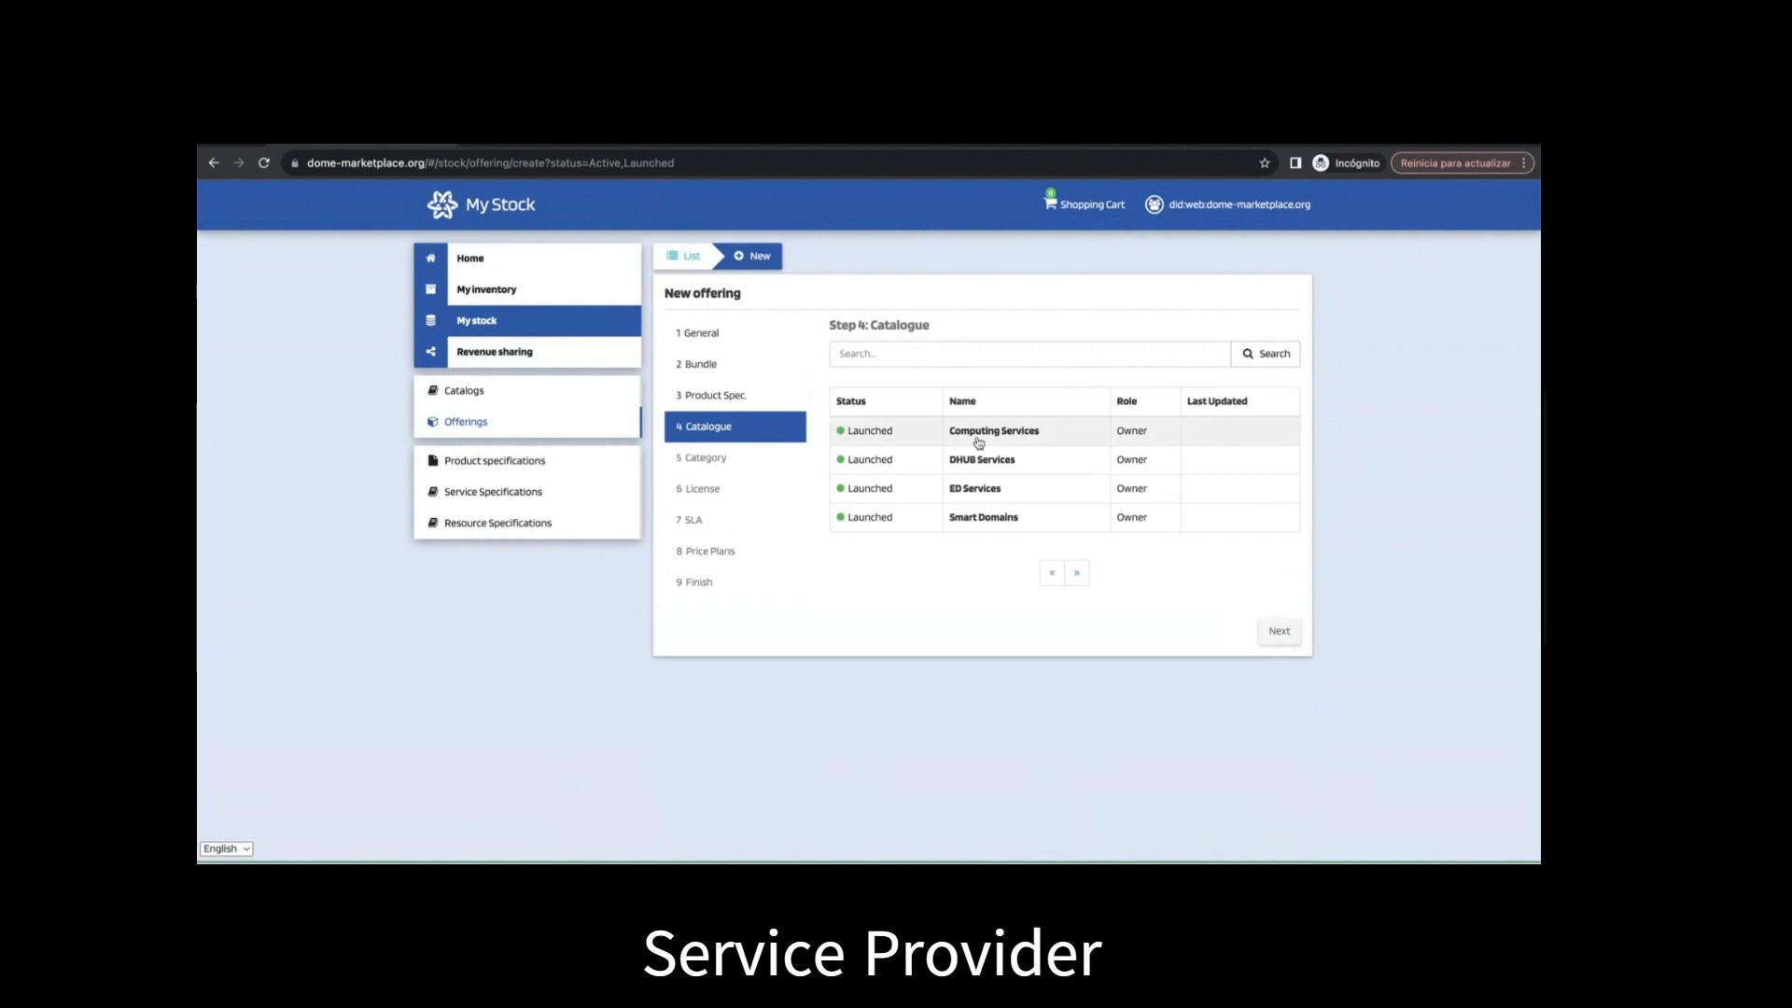
Step: Place the offering in the Computing Services catalogue and the Cloud Services / IaaS category
{"action": "left_click", "coordinate": [1000, 437]}
{"action": "left_click", "coordinate": [1277, 632]}
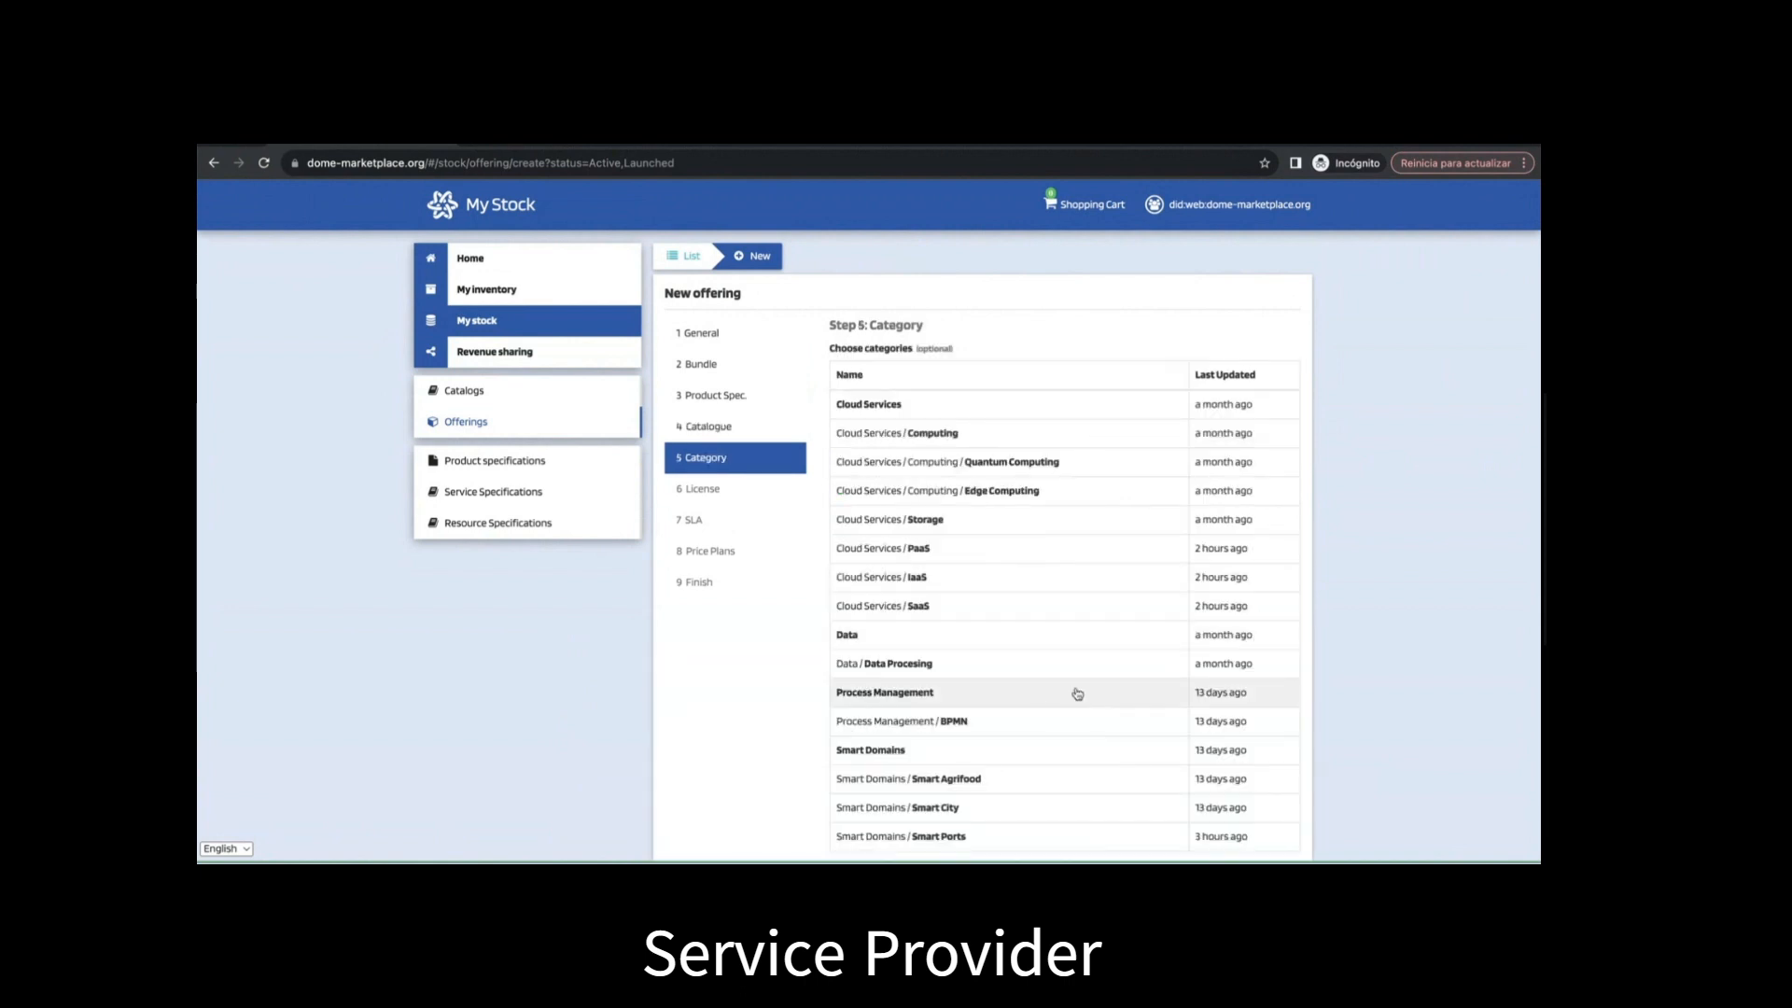
{"action": "scroll", "coordinate": [1082, 692], "scroll_direction": "down", "scroll_amount": 1}
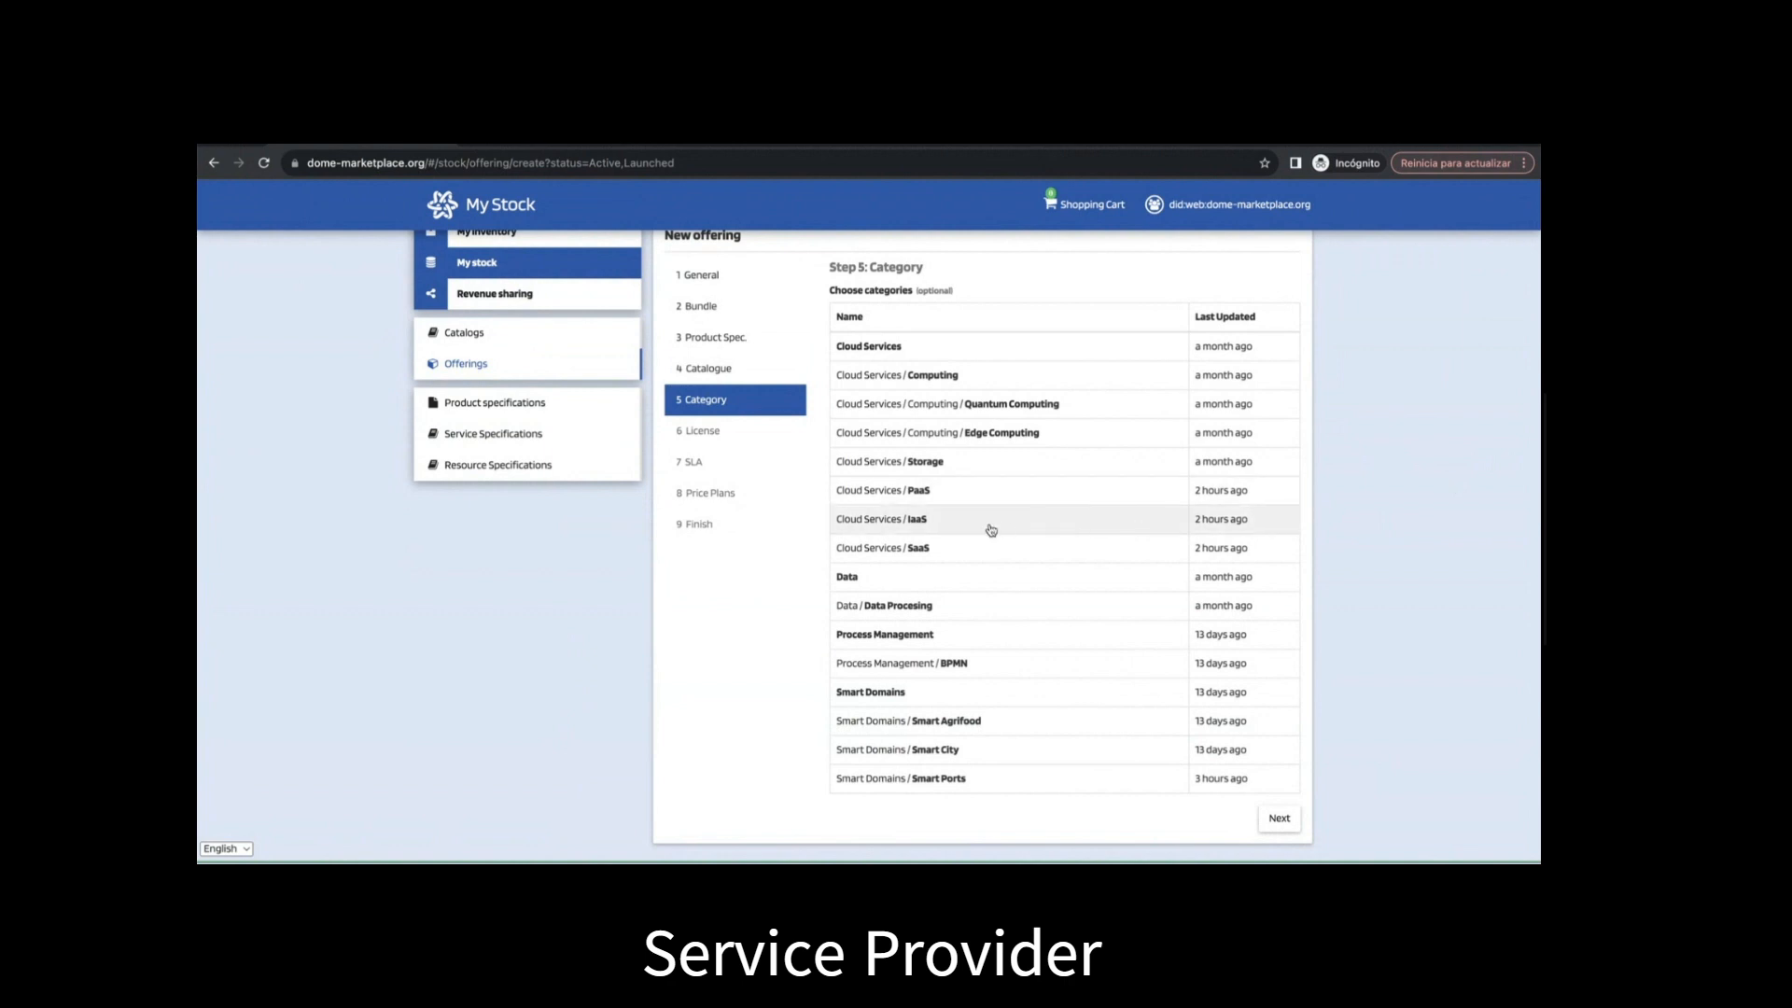
{"action": "left_click", "coordinate": [920, 520]}
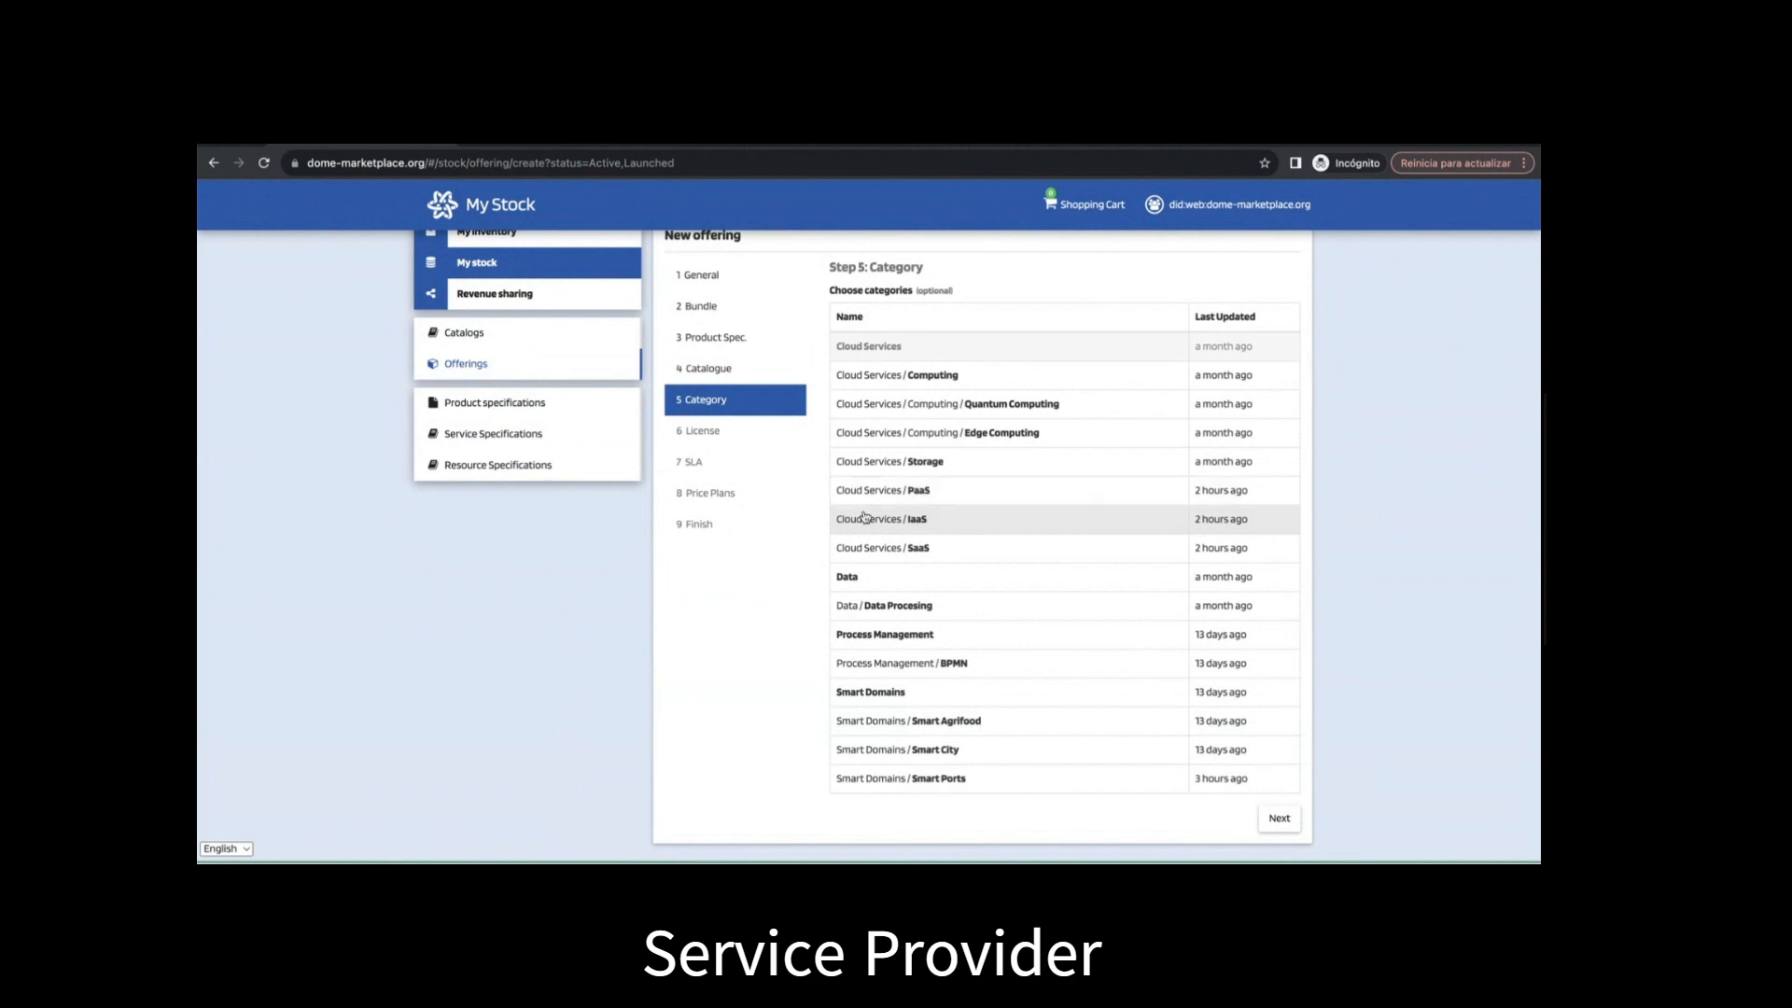
{"action": "left_click", "coordinate": [1293, 812]}
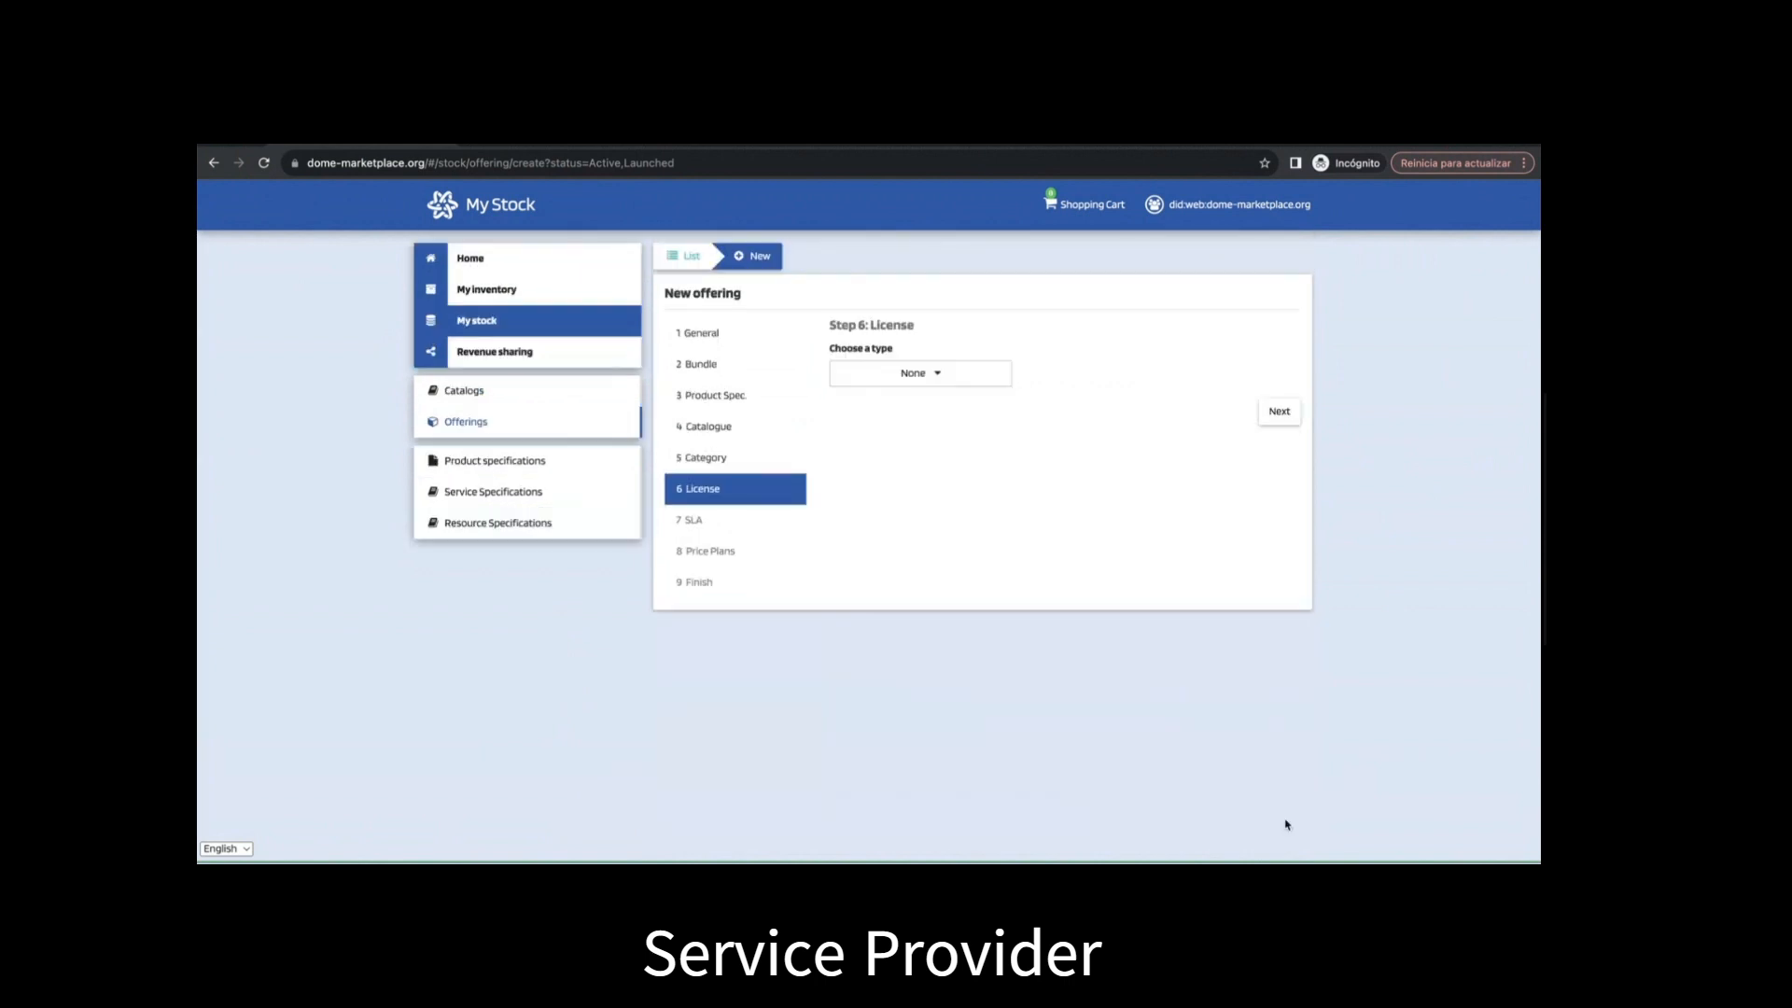
Step: Keep the offering's license type as None and complete the license stage
{"action": "left_click", "coordinate": [920, 379]}
{"action": "left_click", "coordinate": [1103, 499]}
{"action": "left_click", "coordinate": [1281, 411]}
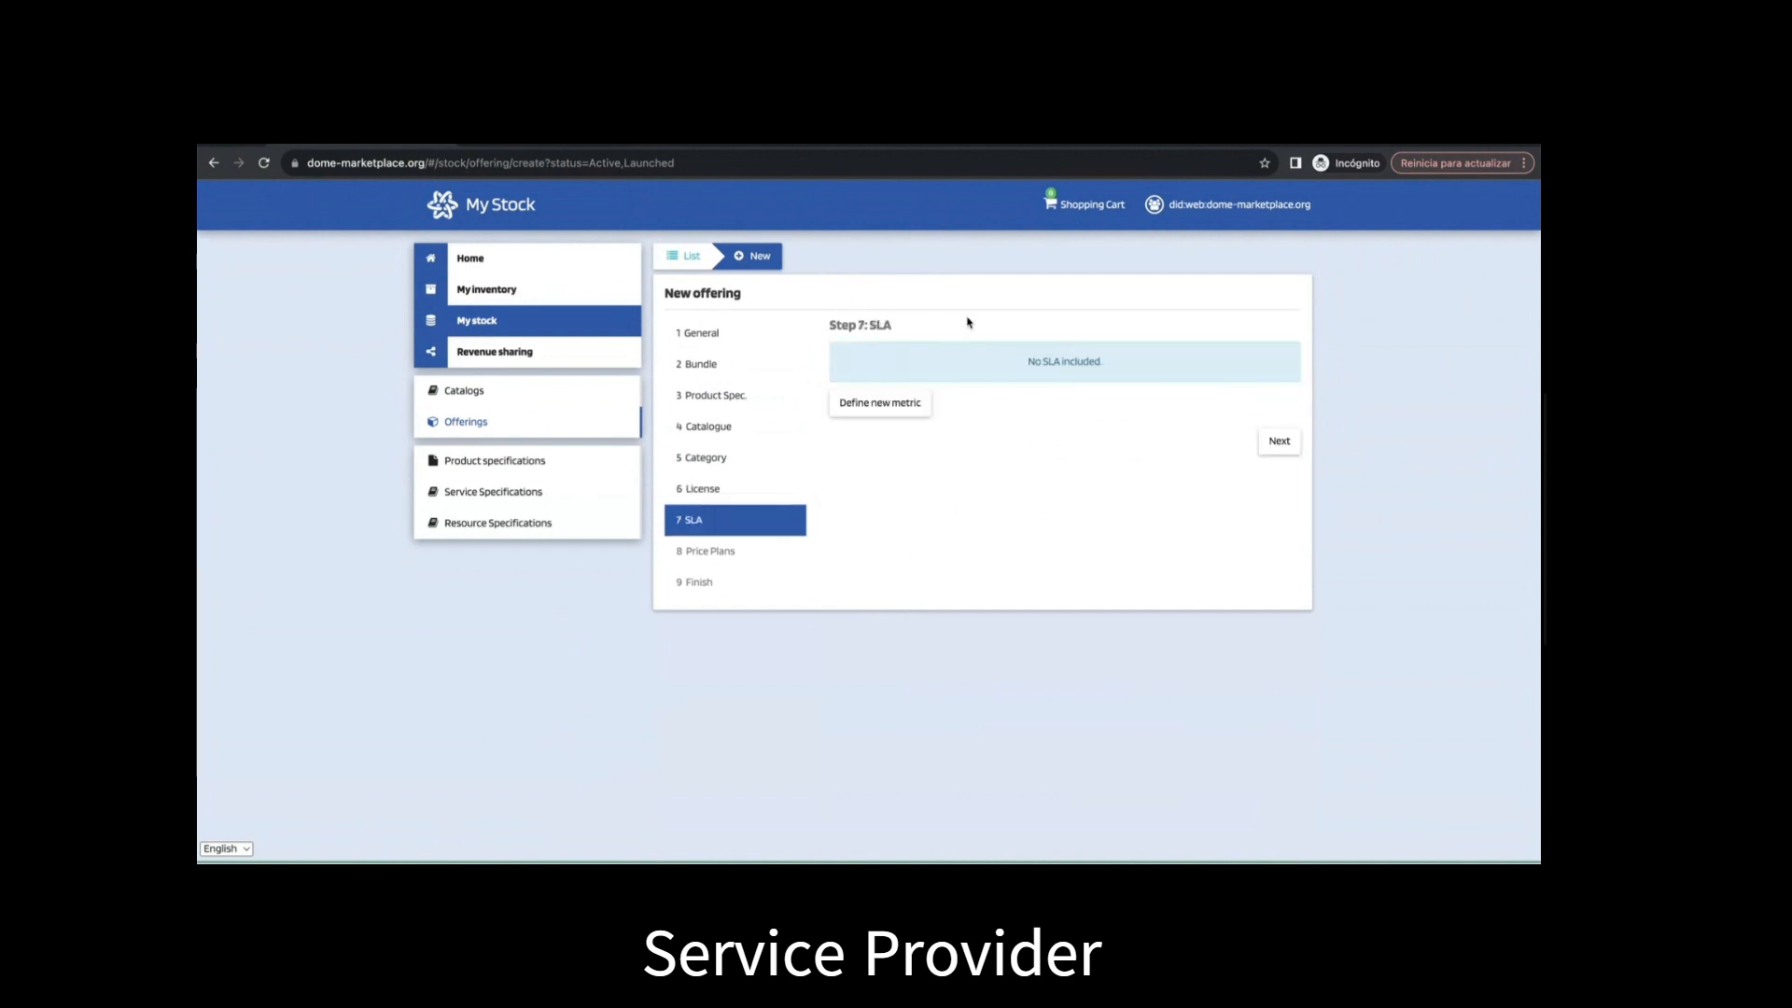
Step: Leave the offering without SLA metrics and start a new price plan
{"action": "left_click", "coordinate": [1279, 442]}
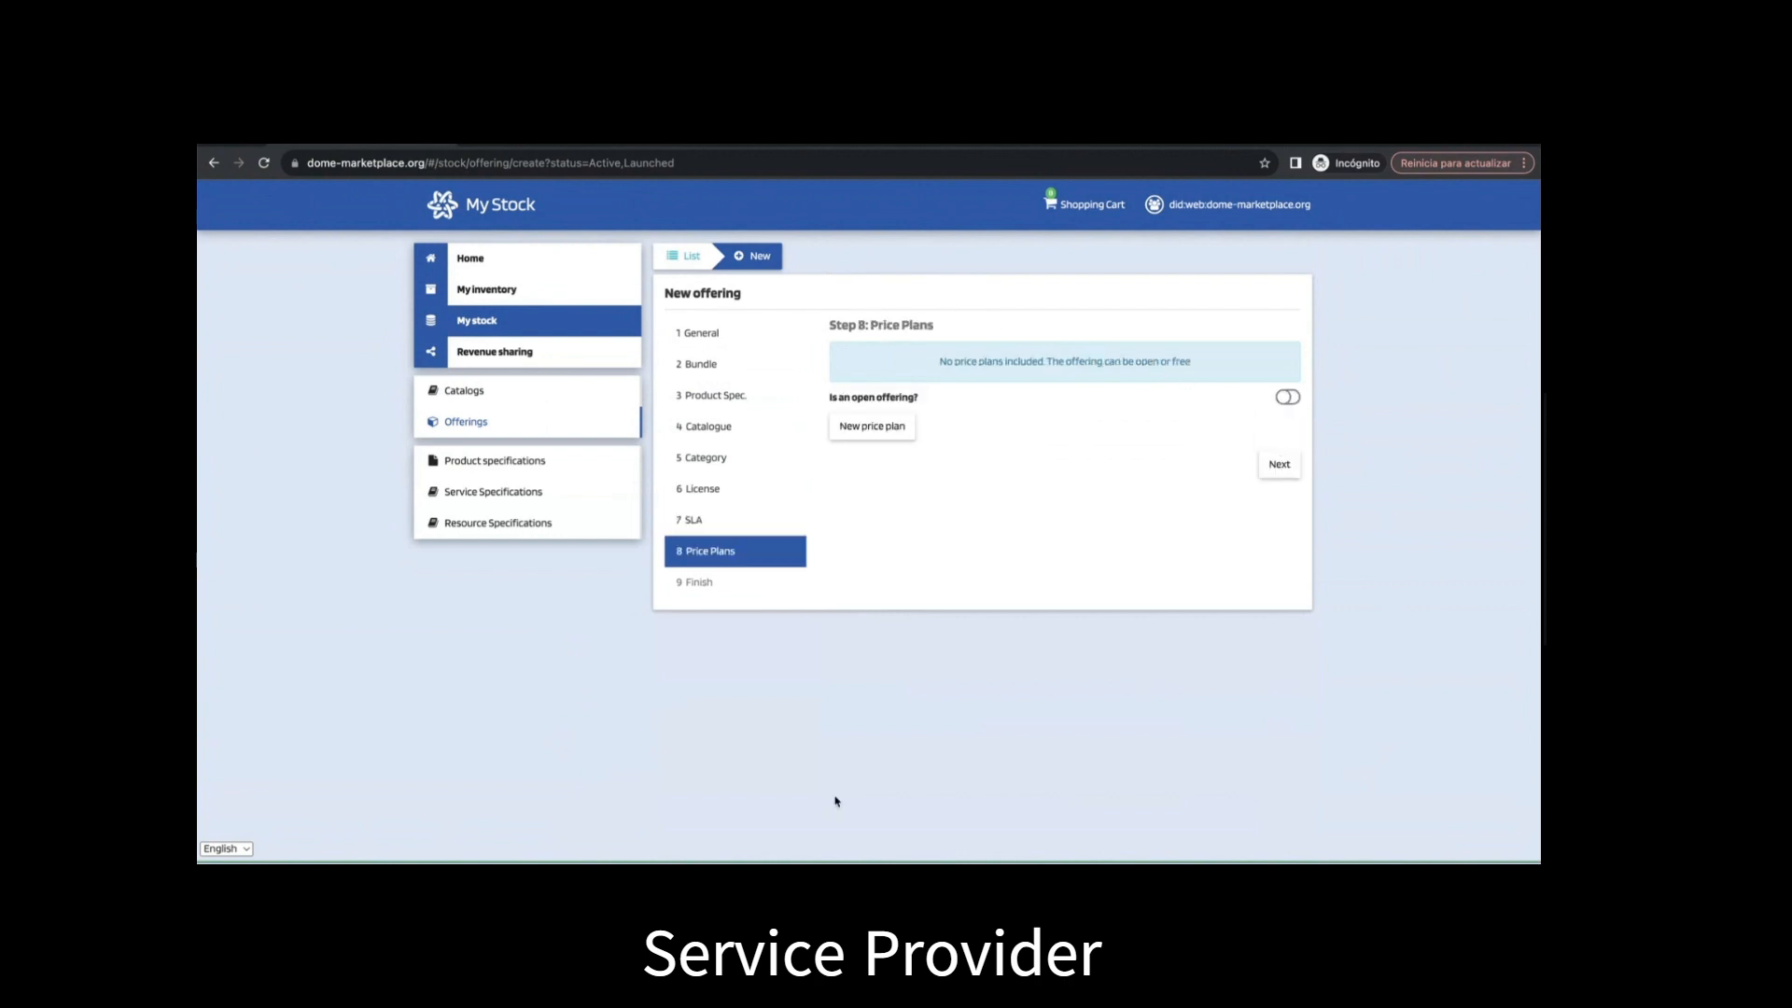
{"action": "left_click", "coordinate": [871, 426]}
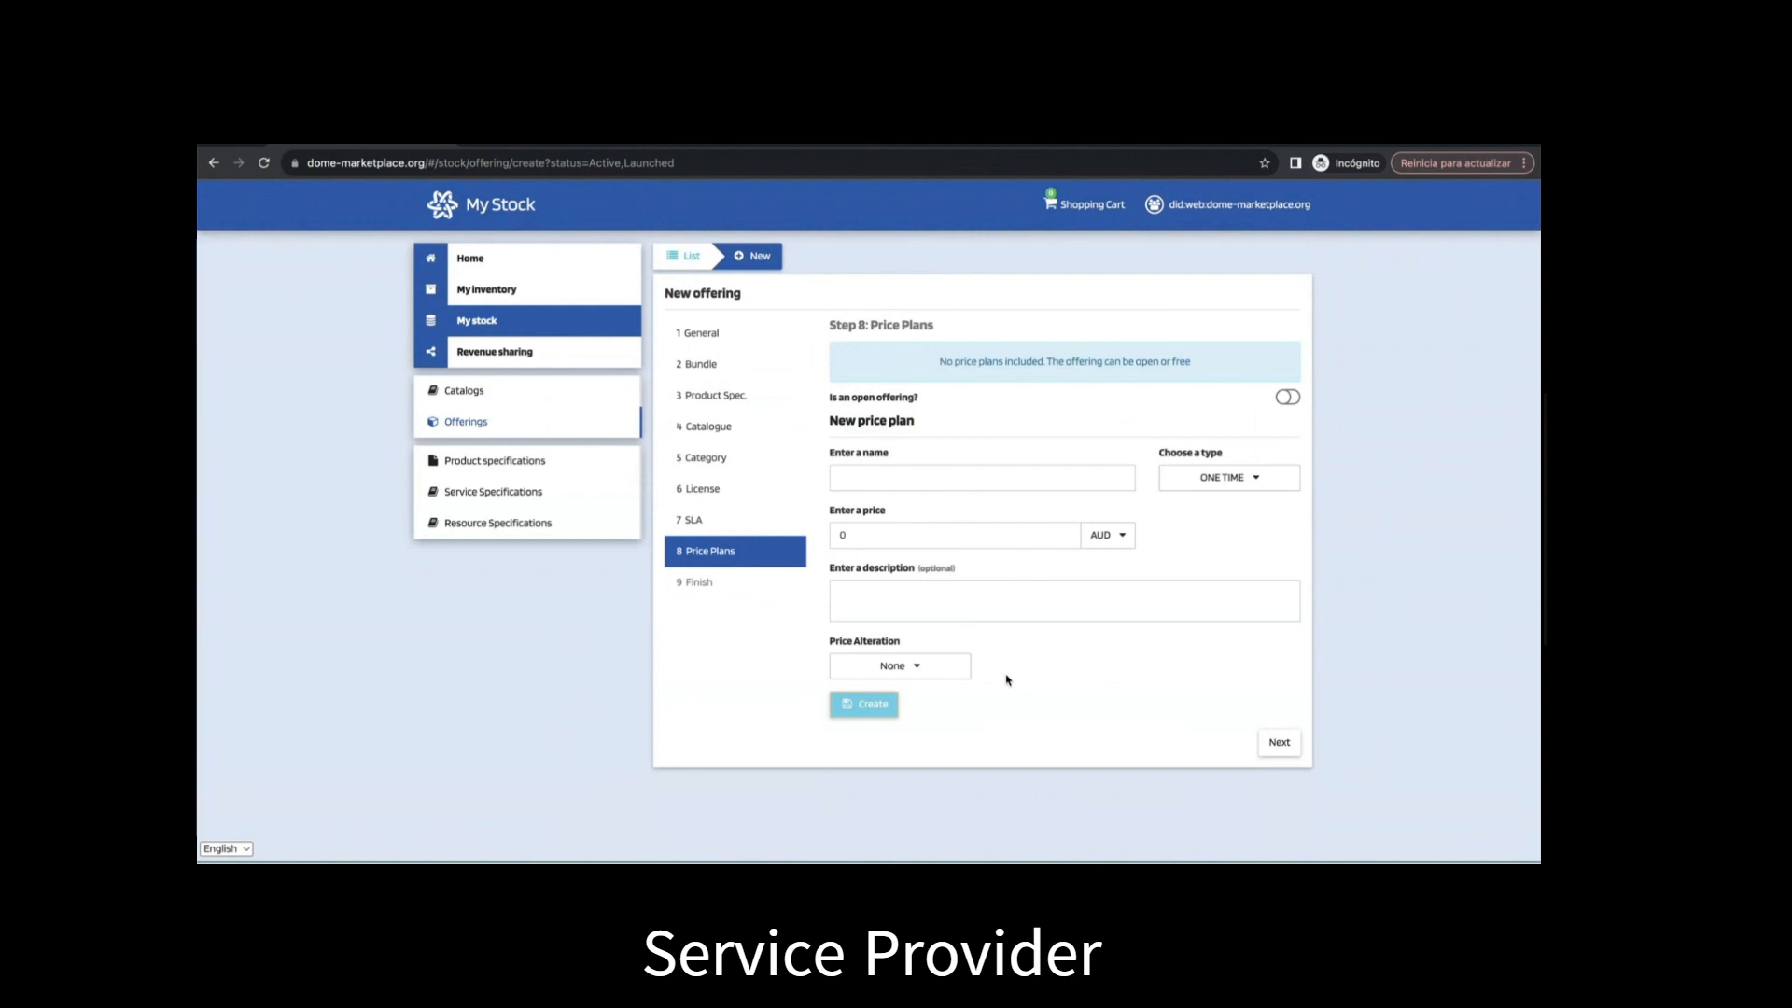
{"action": "left_click", "coordinate": [907, 481]}
Step: Try the RECURRING type for the price plan and check its charge period options
{"action": "left_click", "coordinate": [1197, 487]}
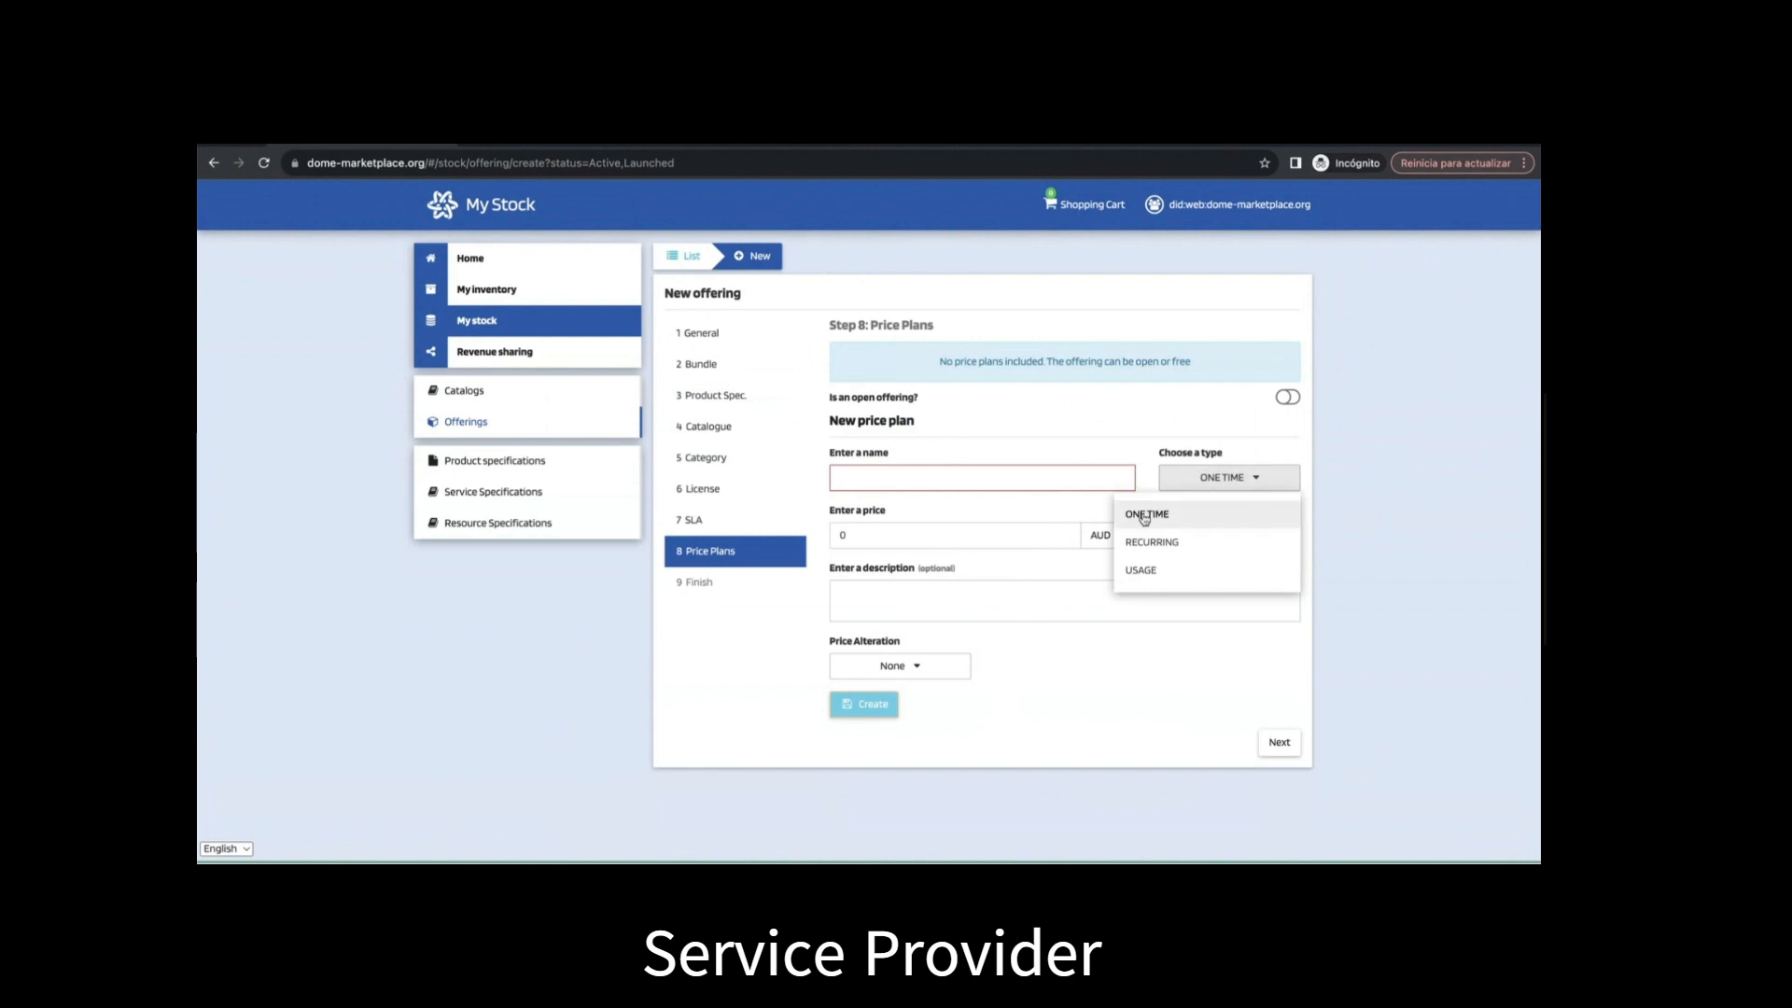
{"action": "left_click", "coordinate": [1146, 543]}
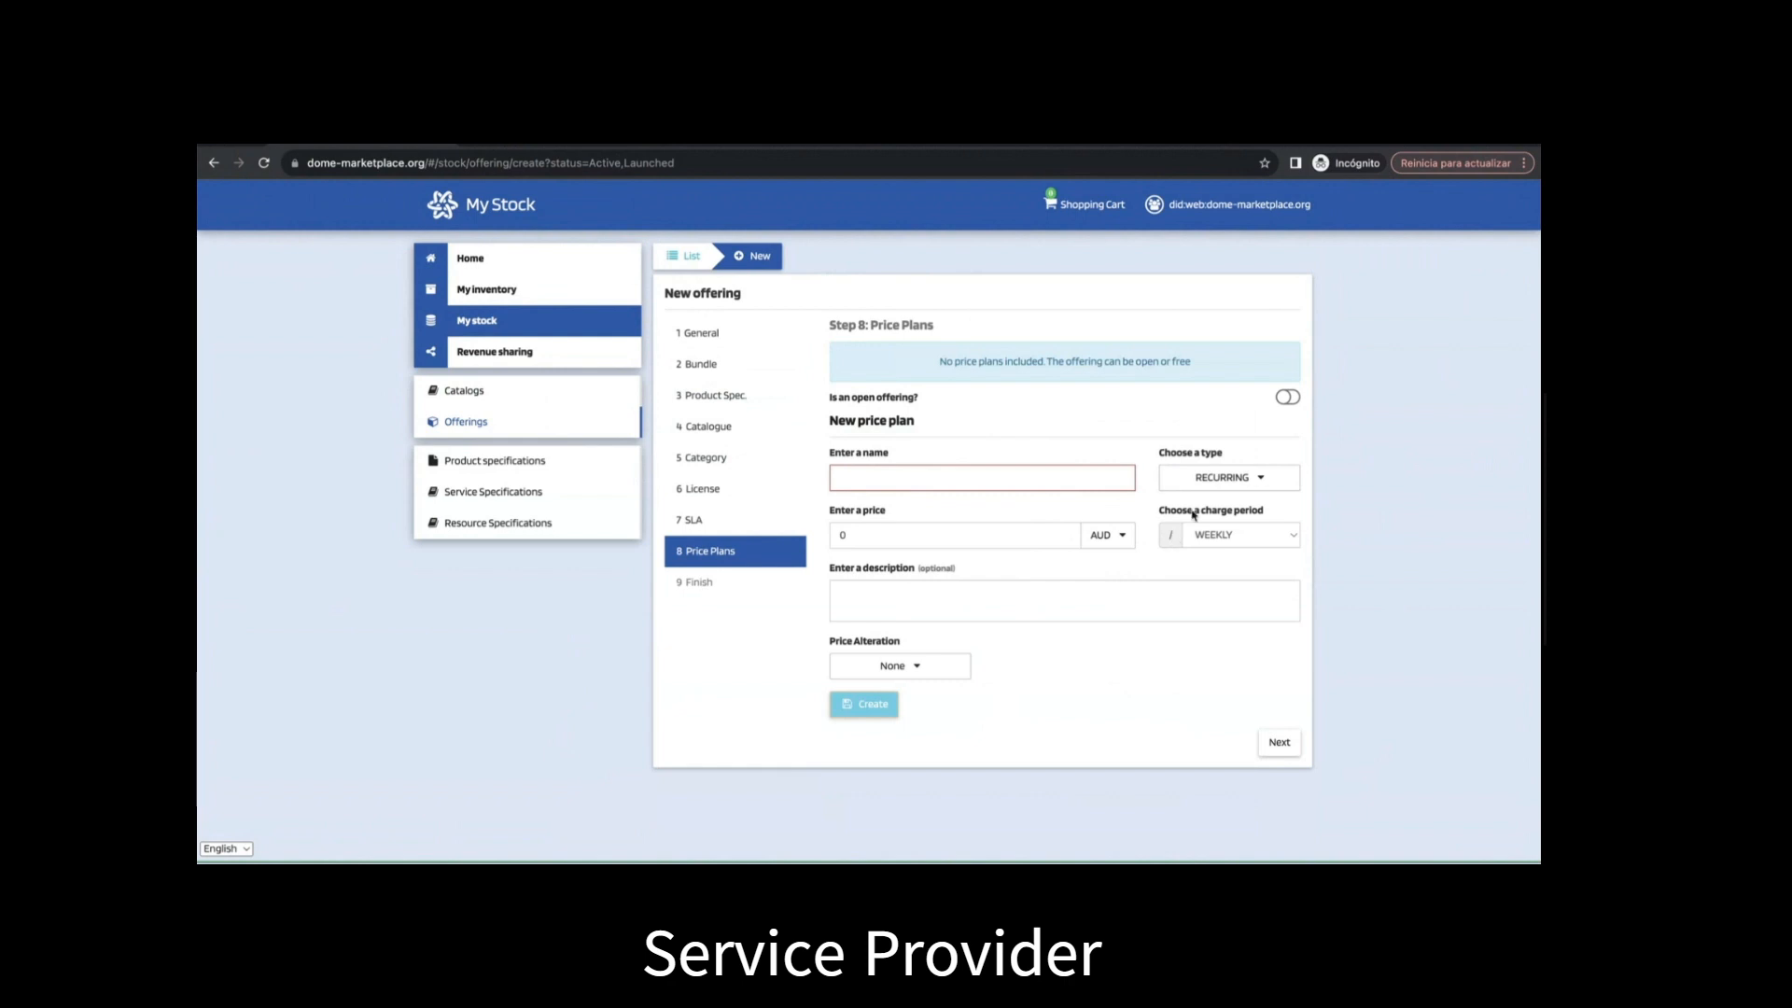
{"action": "left_click", "coordinate": [1213, 536]}
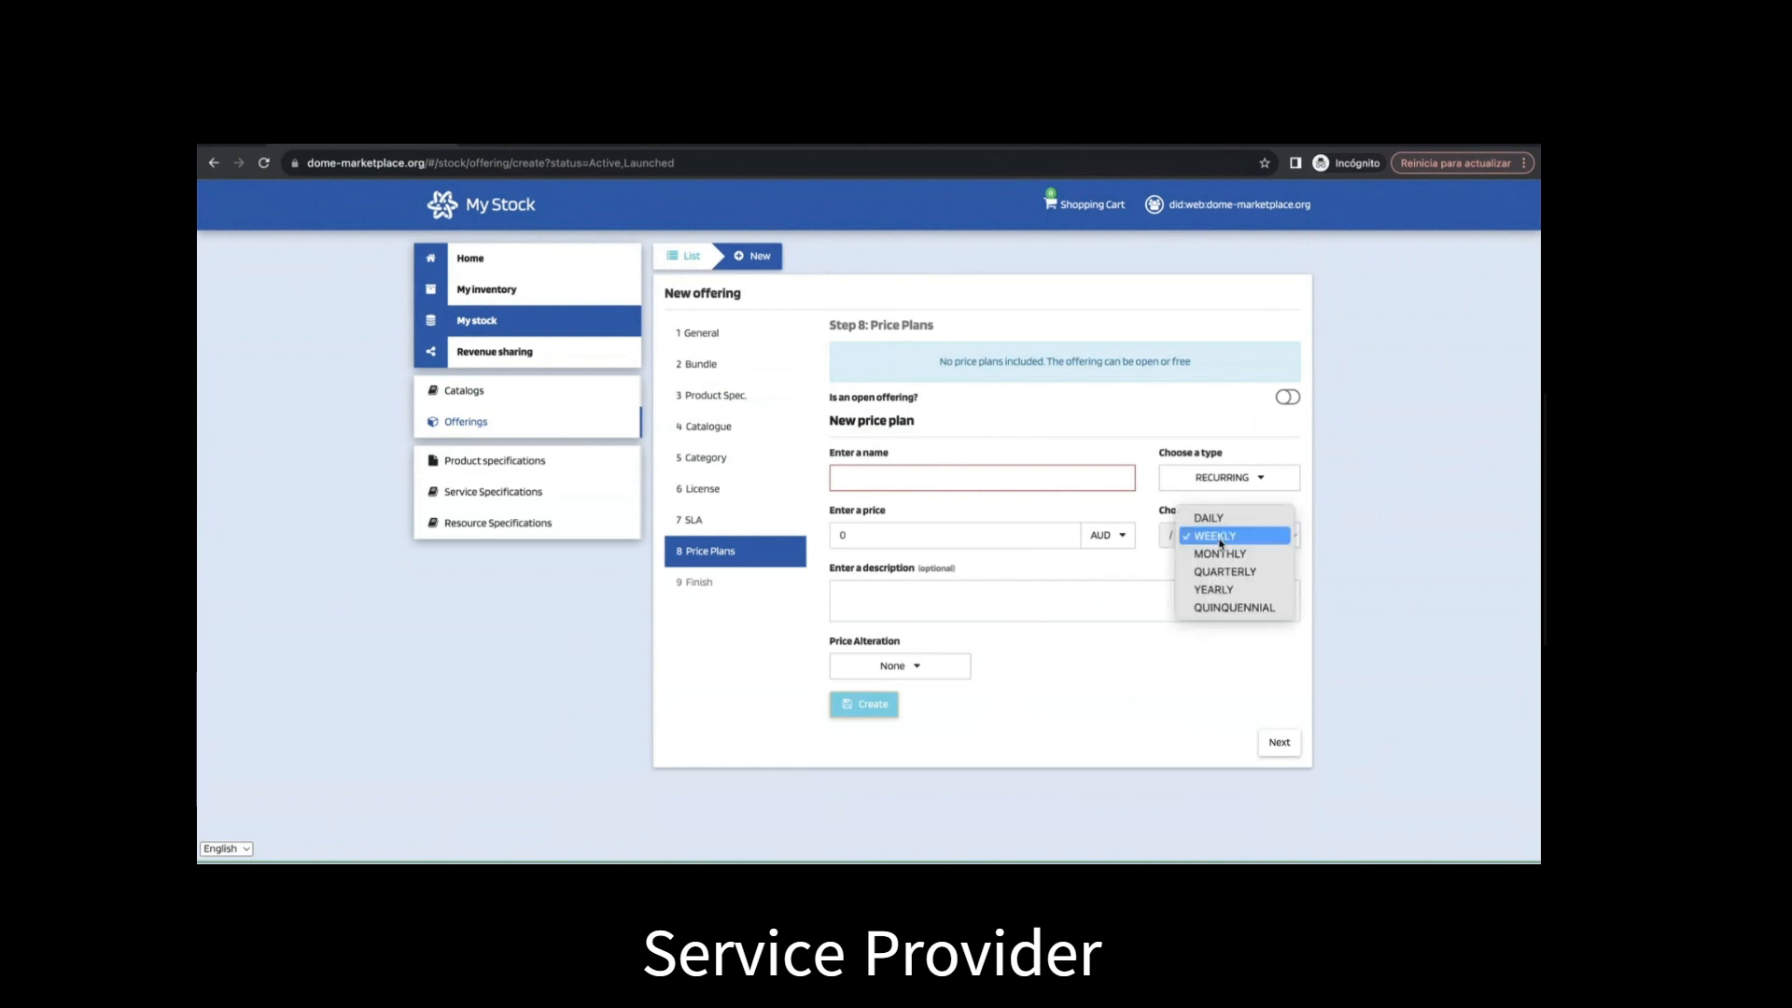
{"action": "left_click", "coordinate": [1360, 534]}
Step: Set the price plan's type to USAGE and name it "pay per use"
{"action": "left_click", "coordinate": [1259, 480]}
{"action": "left_click", "coordinate": [1144, 569]}
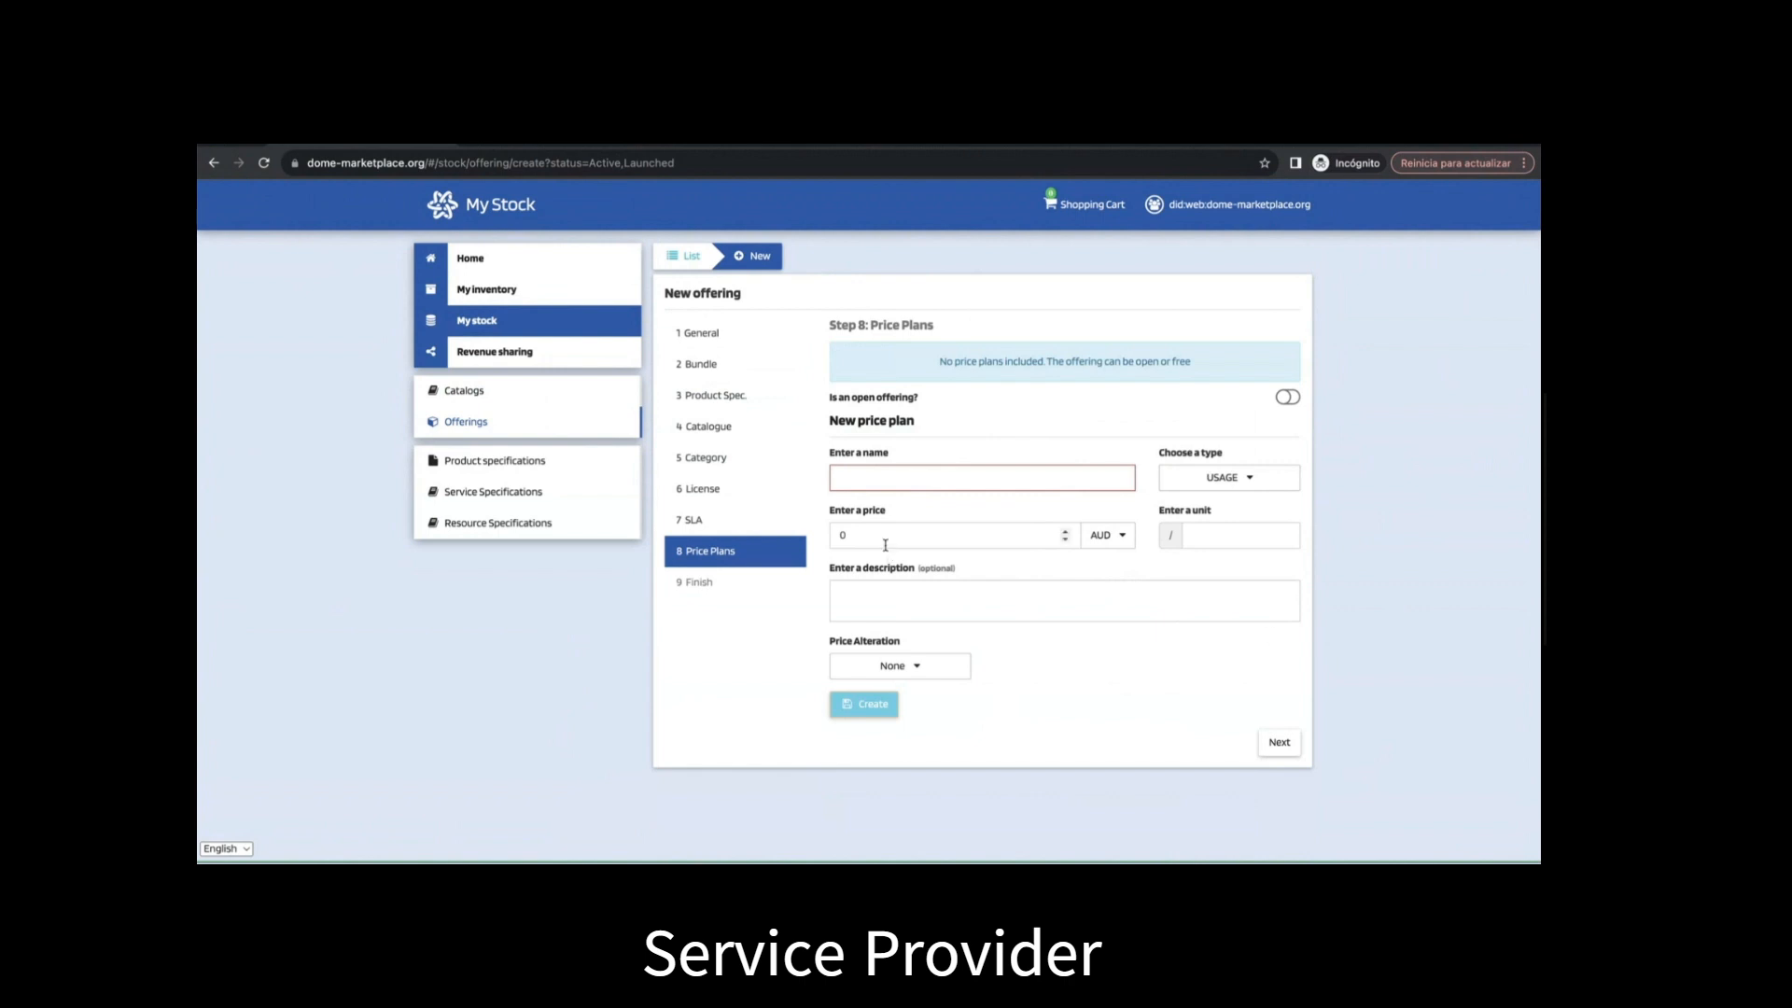
{"action": "left_click", "coordinate": [874, 480]}
{"action": "type", "text": "pay"}
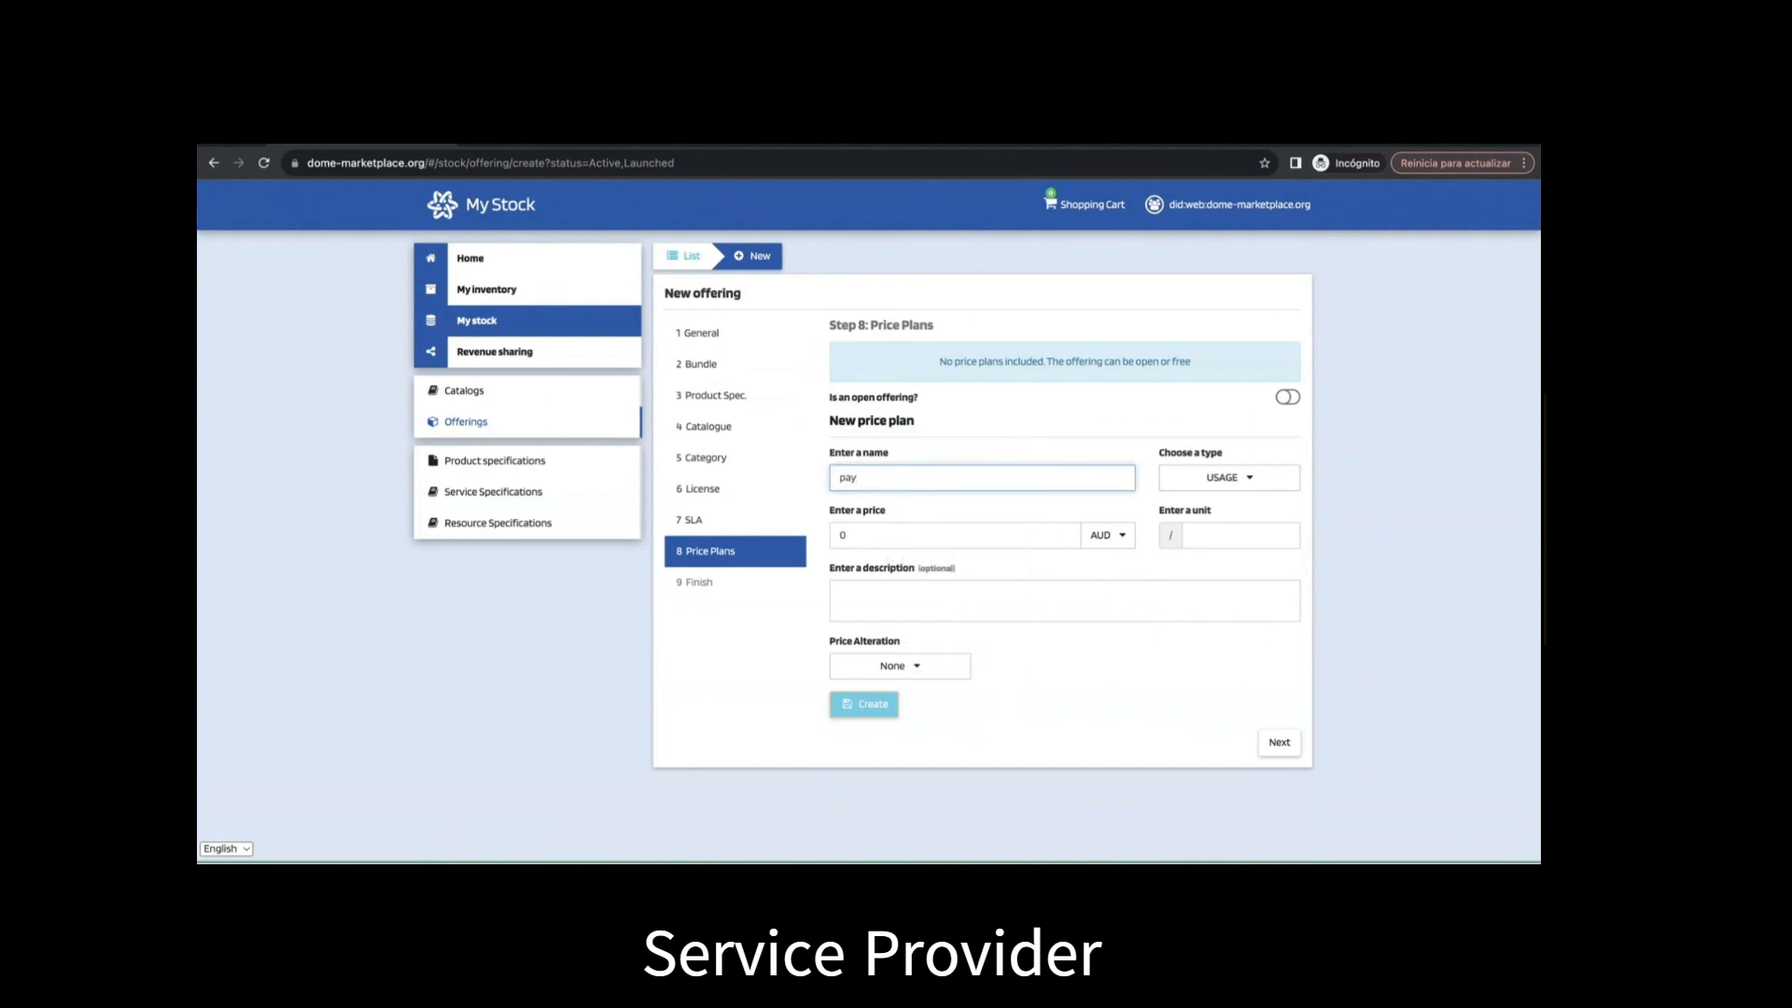
{"action": "type", "text": " per use"}
Step: Set the plan's price to 0.30 EUR per hour
{"action": "left_click", "coordinate": [867, 535]}
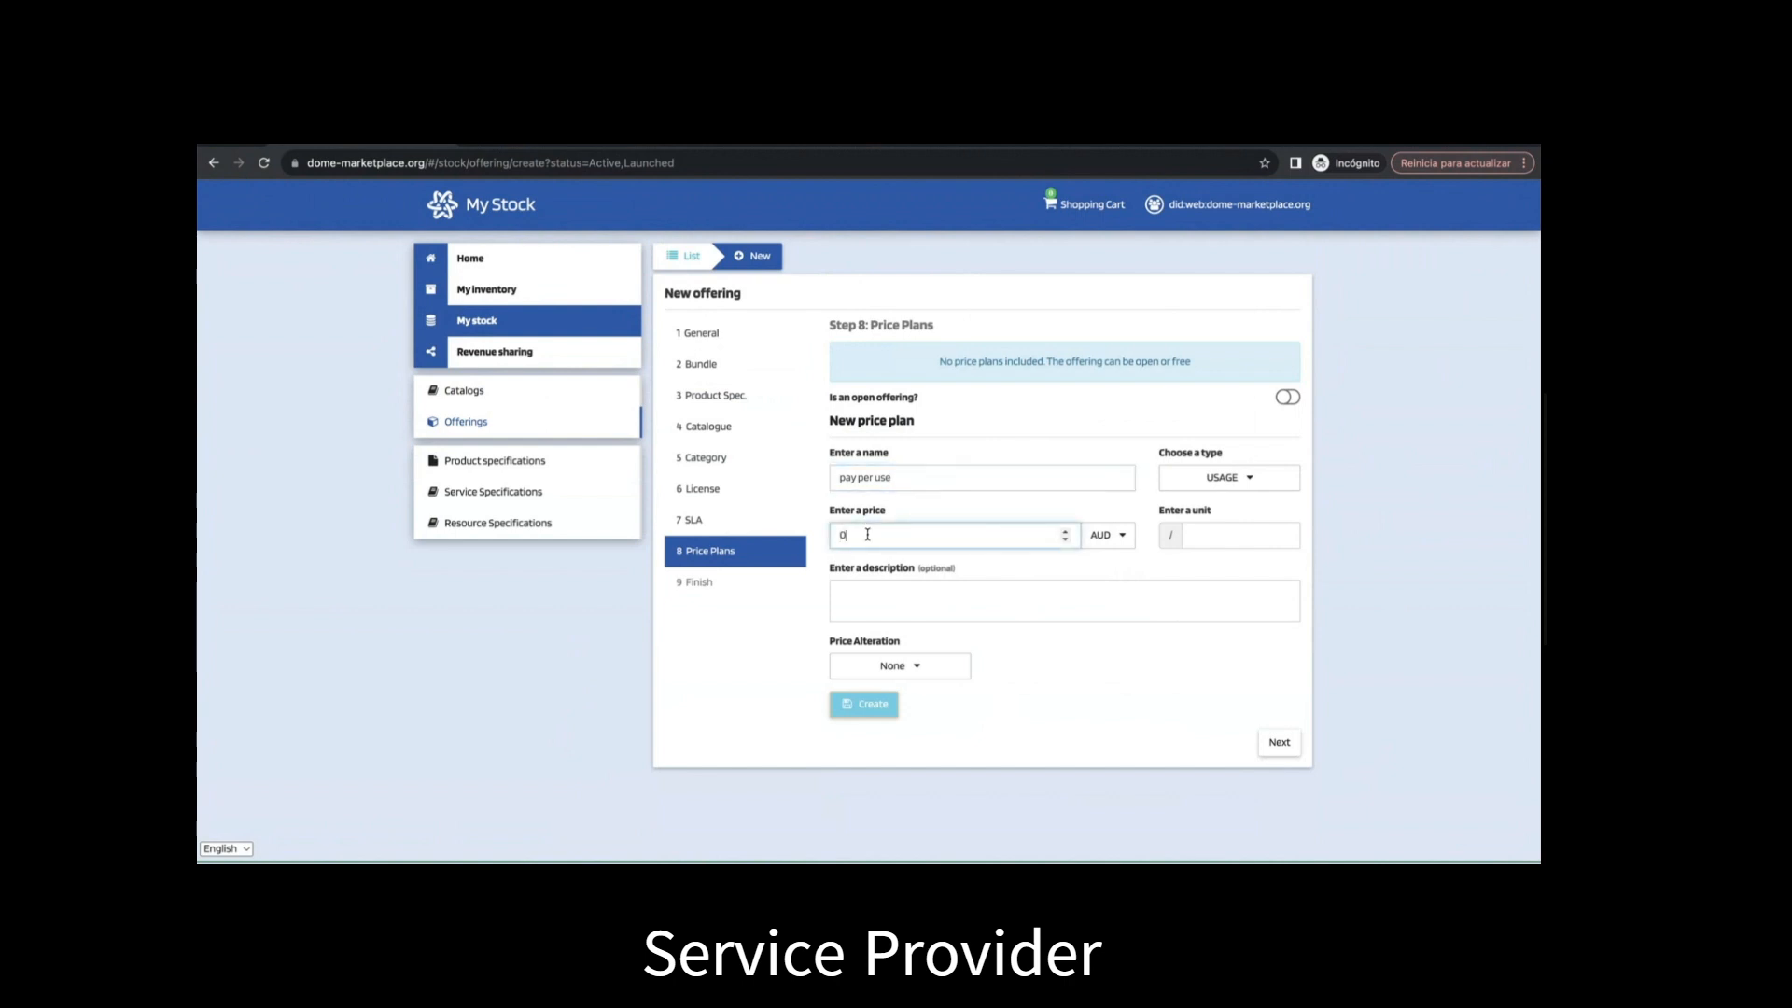
{"action": "type", "text": ".30"}
{"action": "left_click", "coordinate": [1106, 535]}
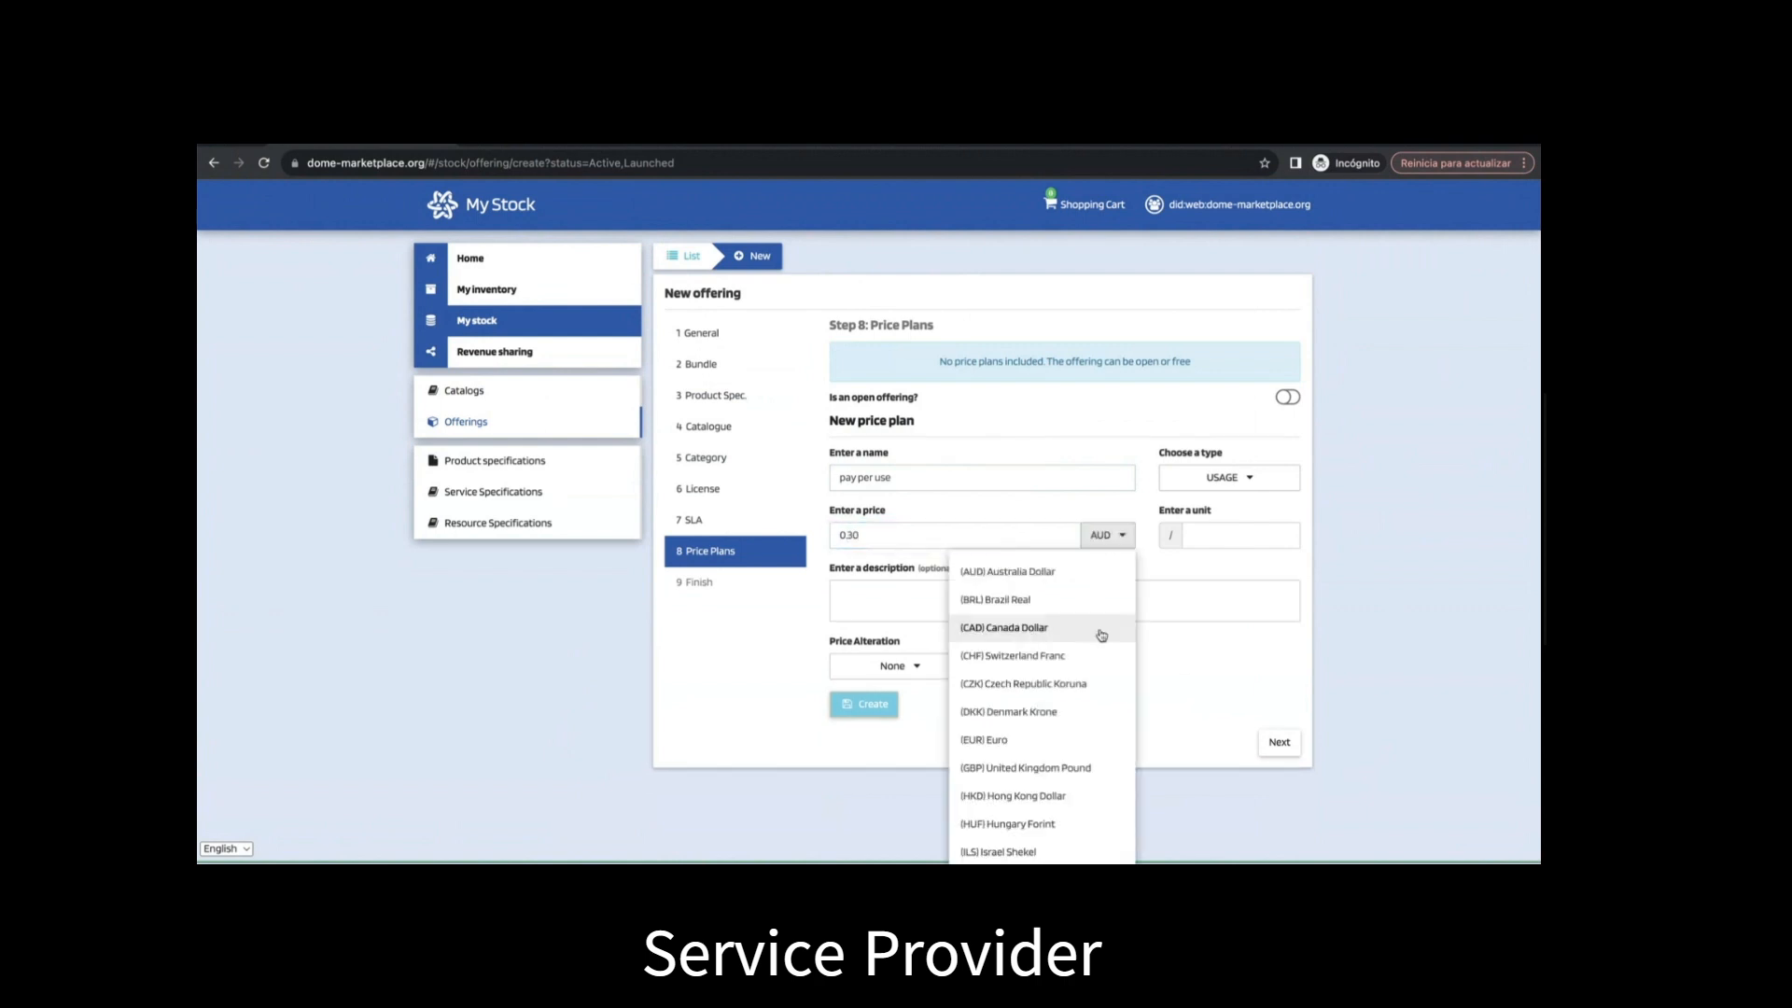
{"action": "left_click", "coordinate": [1038, 742]}
{"action": "left_click", "coordinate": [1224, 545]}
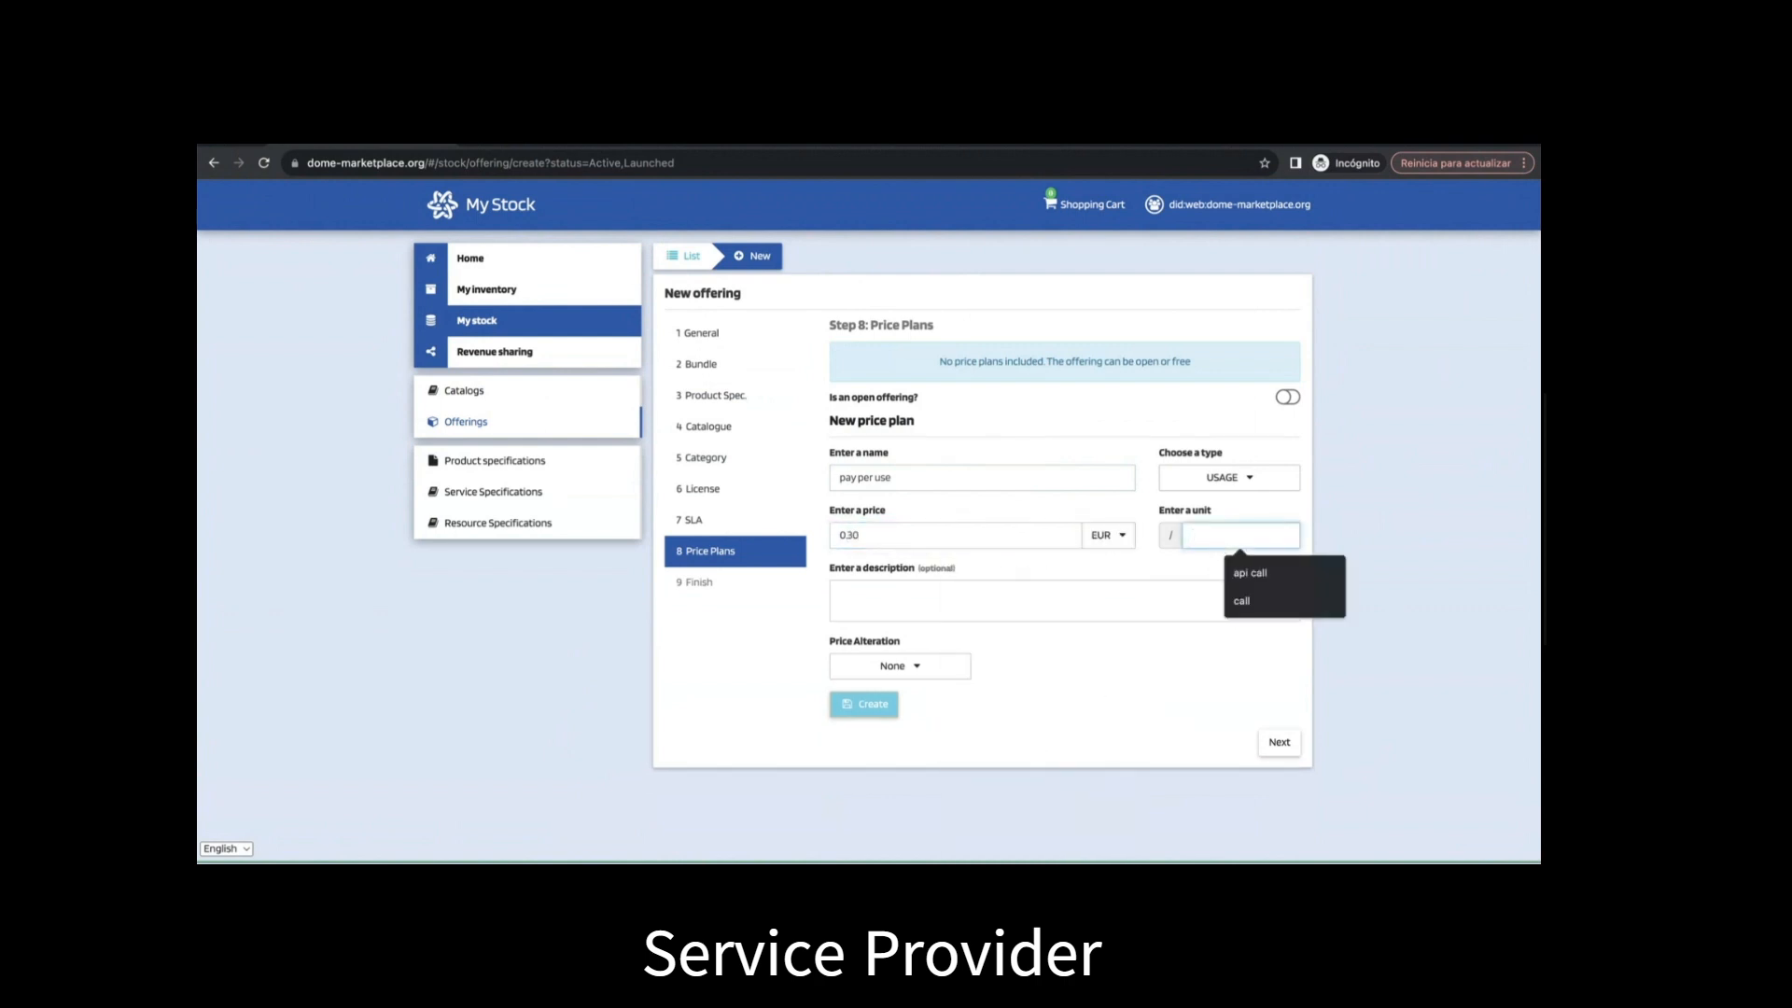
{"action": "type", "text": "hour"}
{"action": "left_click", "coordinate": [1382, 543]}
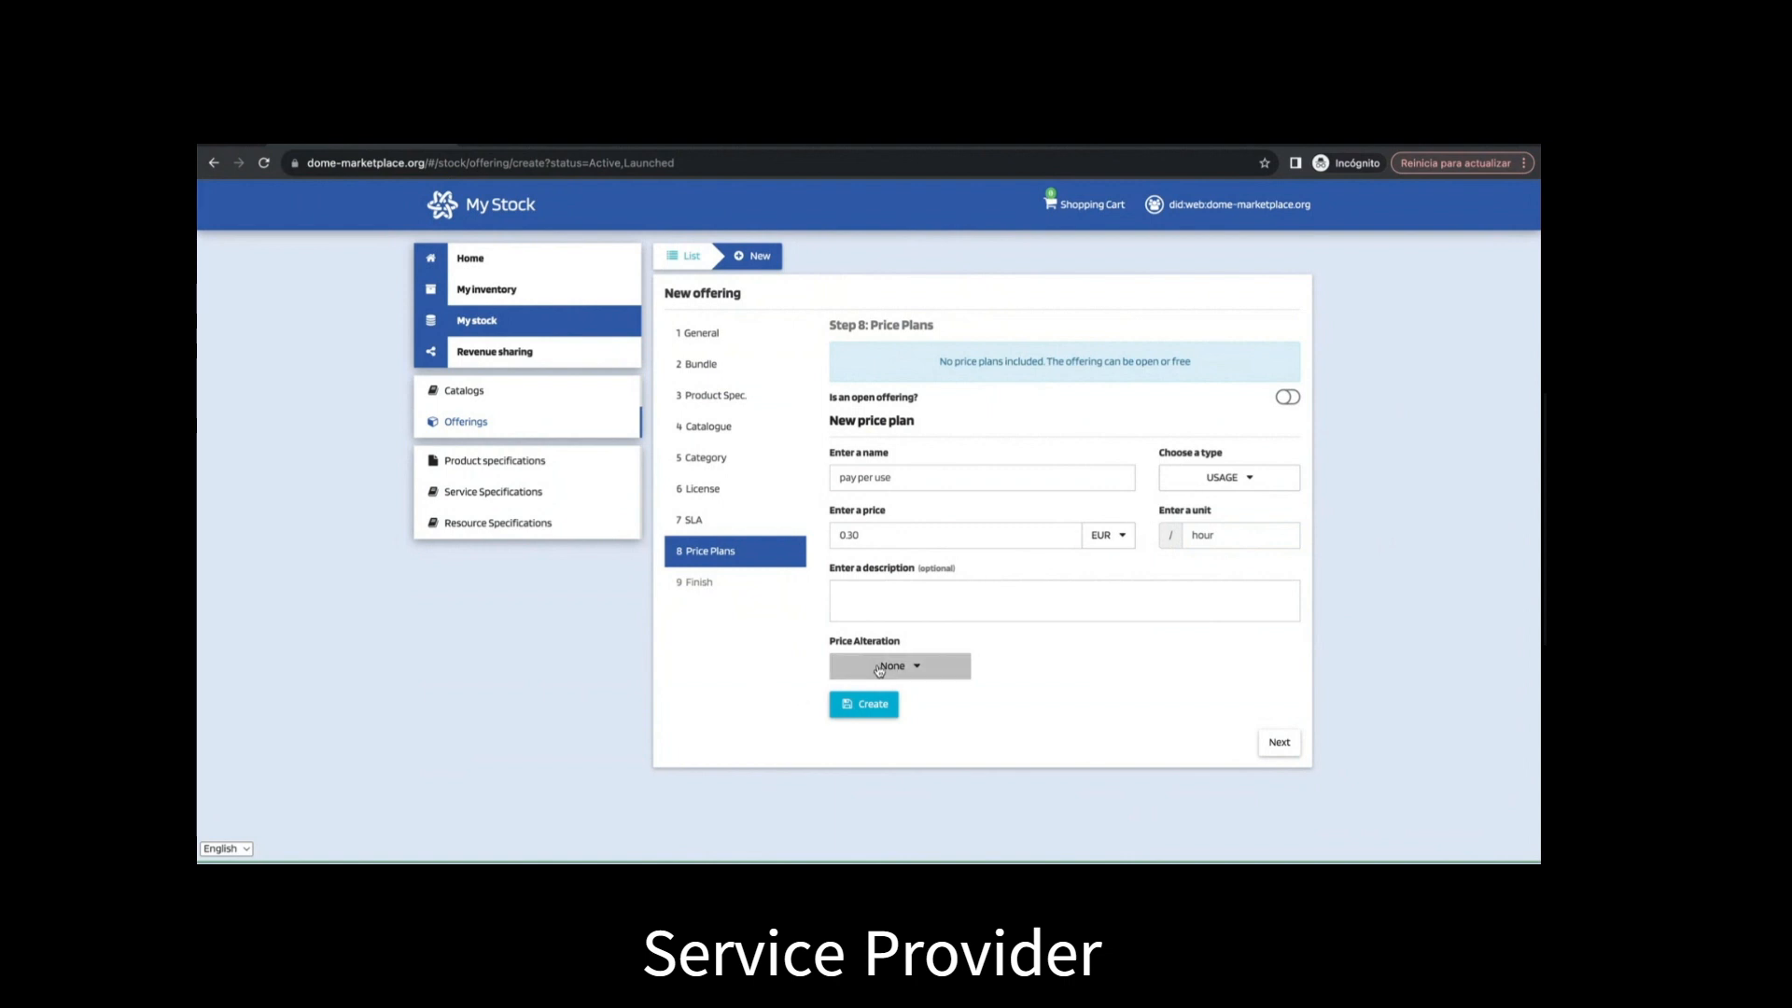
Step: Check the price alteration options, keep None and create the price plan
{"action": "left_click", "coordinate": [911, 670]}
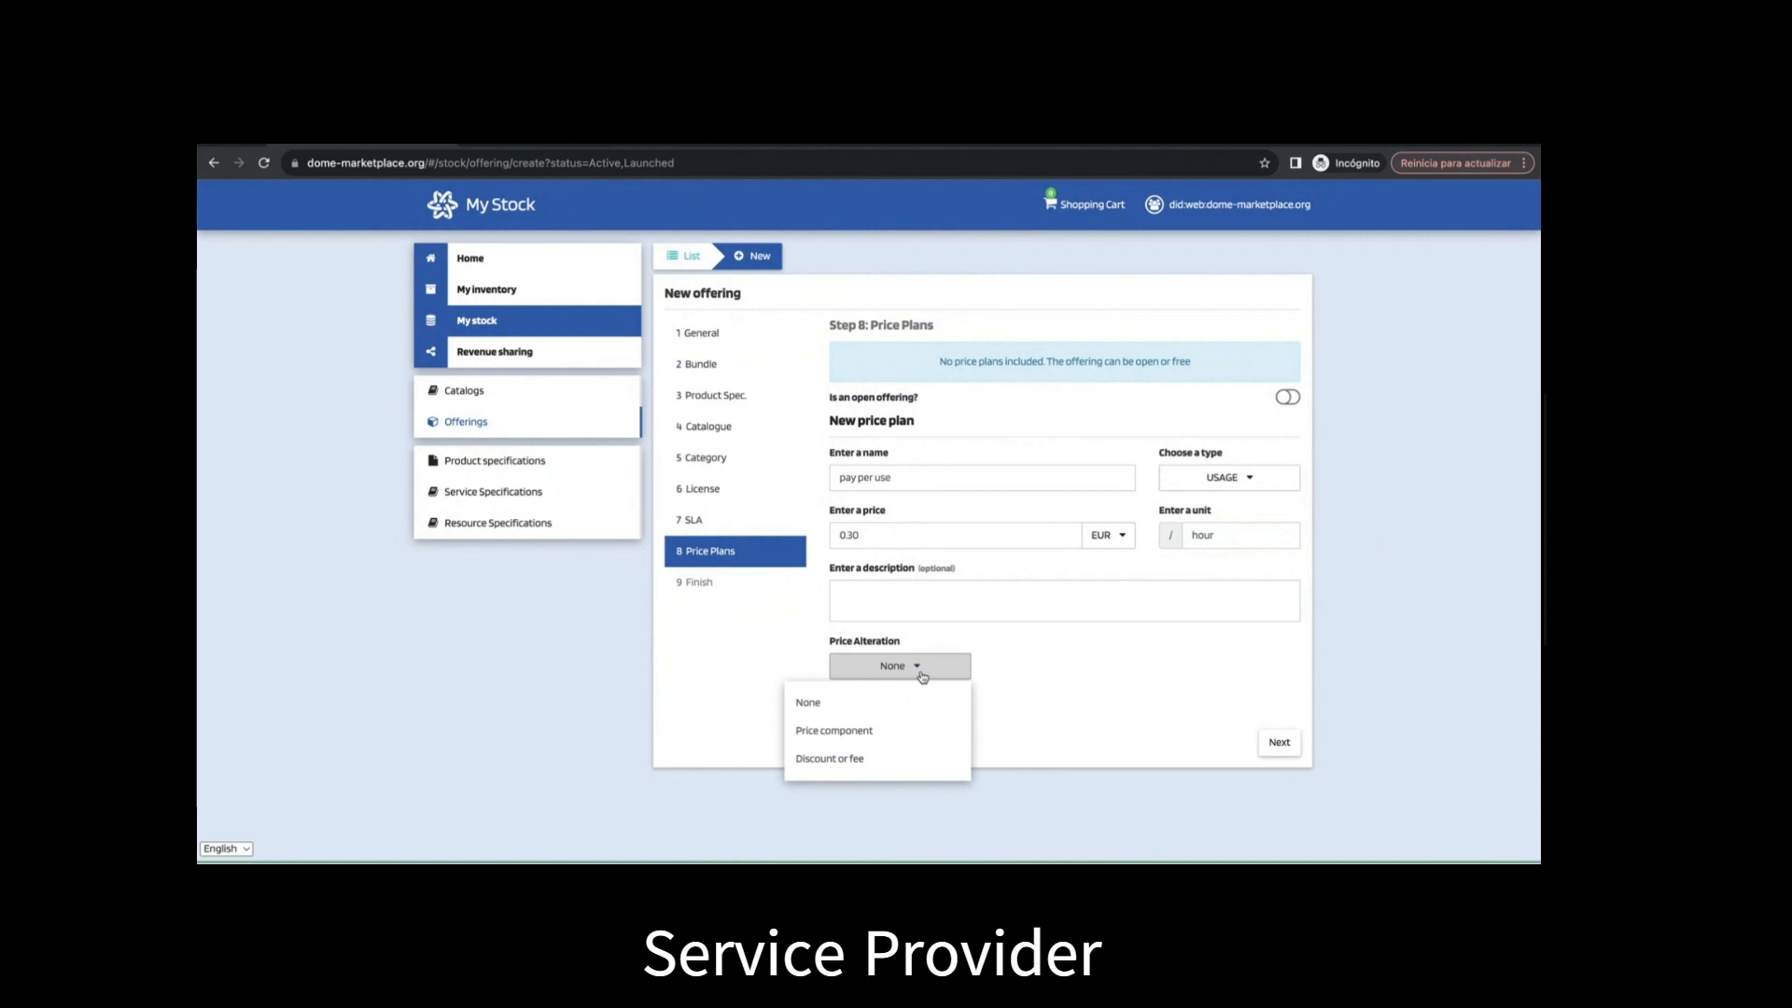
{"action": "left_click", "coordinate": [850, 766]}
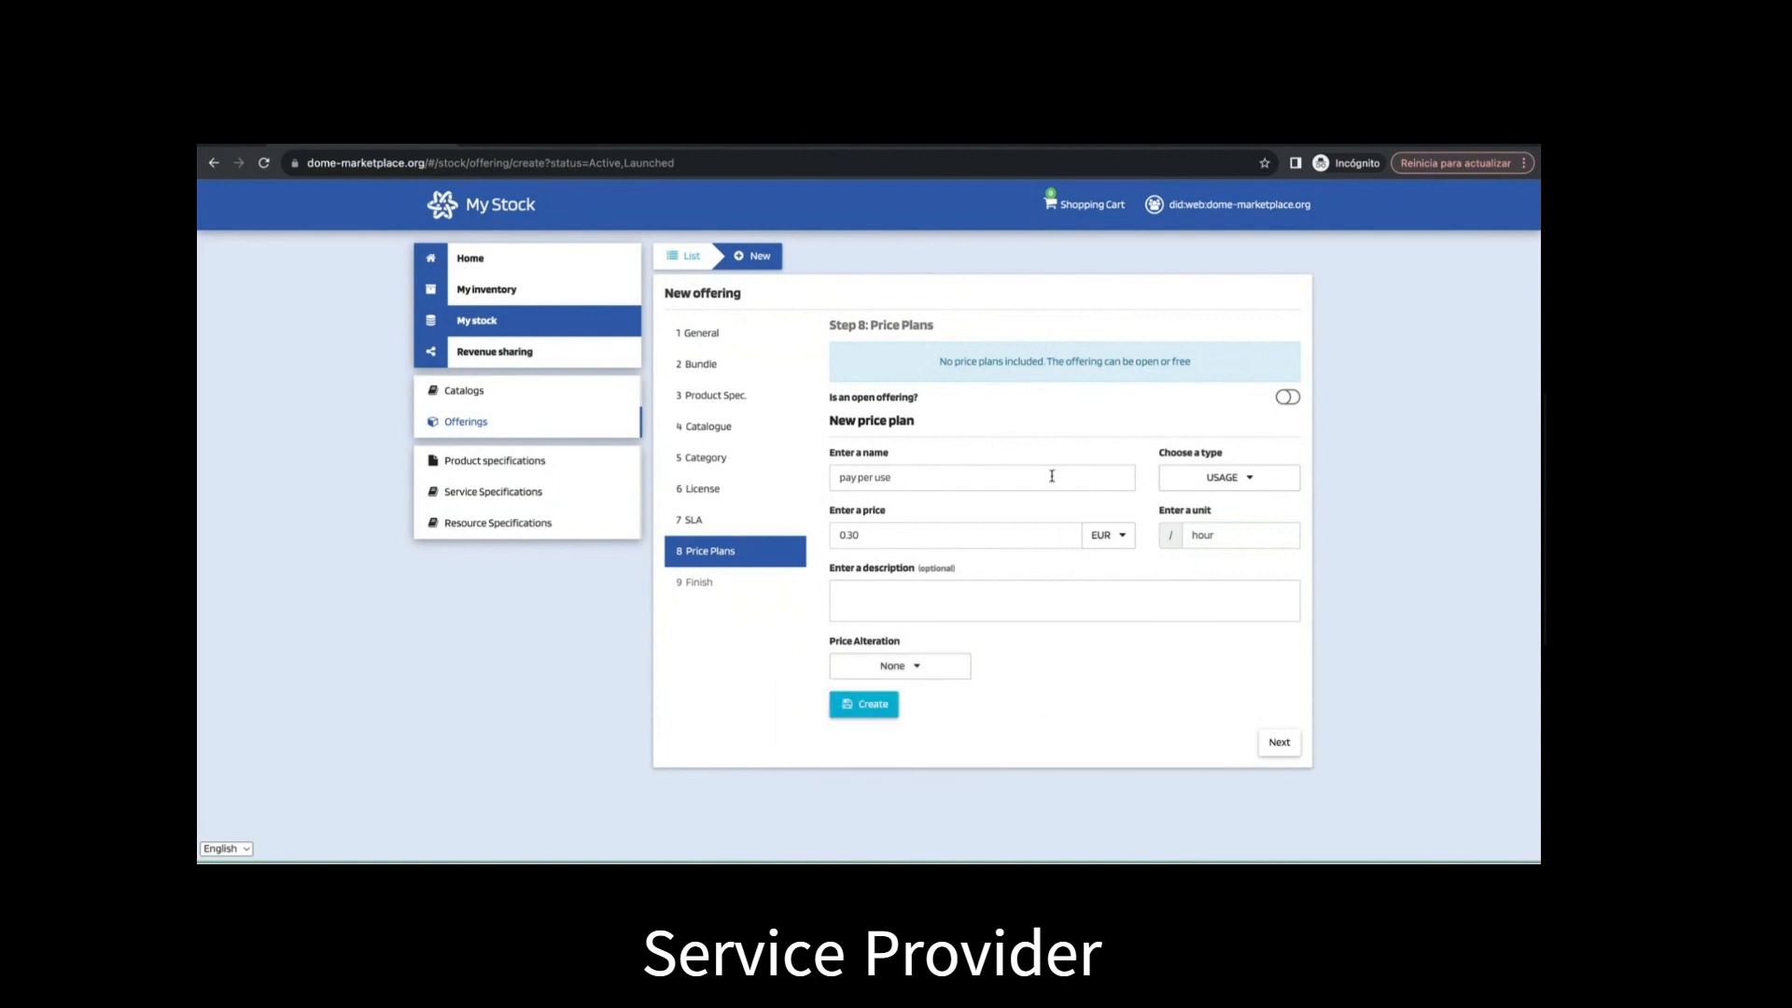
{"action": "left_click", "coordinate": [869, 703]}
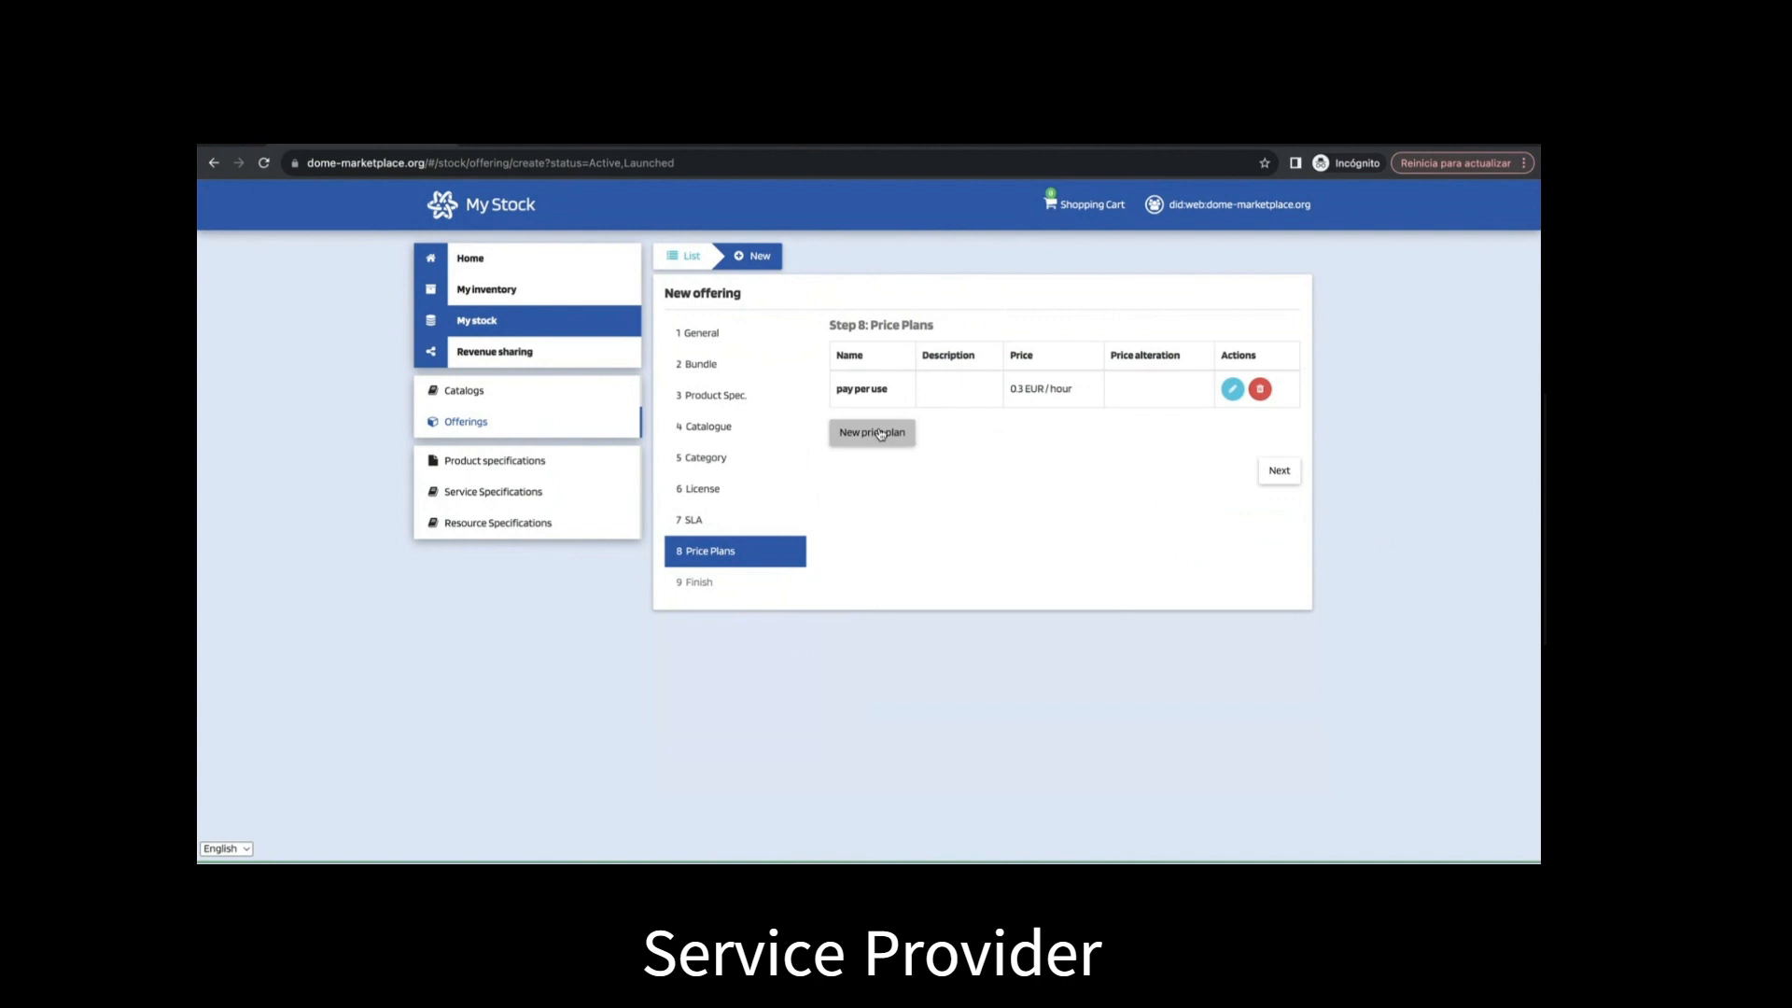
Step: Complete the price plan stage, review the offering's summary and create the offering
{"action": "left_click", "coordinate": [1278, 471]}
{"action": "scroll", "coordinate": [1006, 502], "scroll_direction": "down", "scroll_amount": 1}
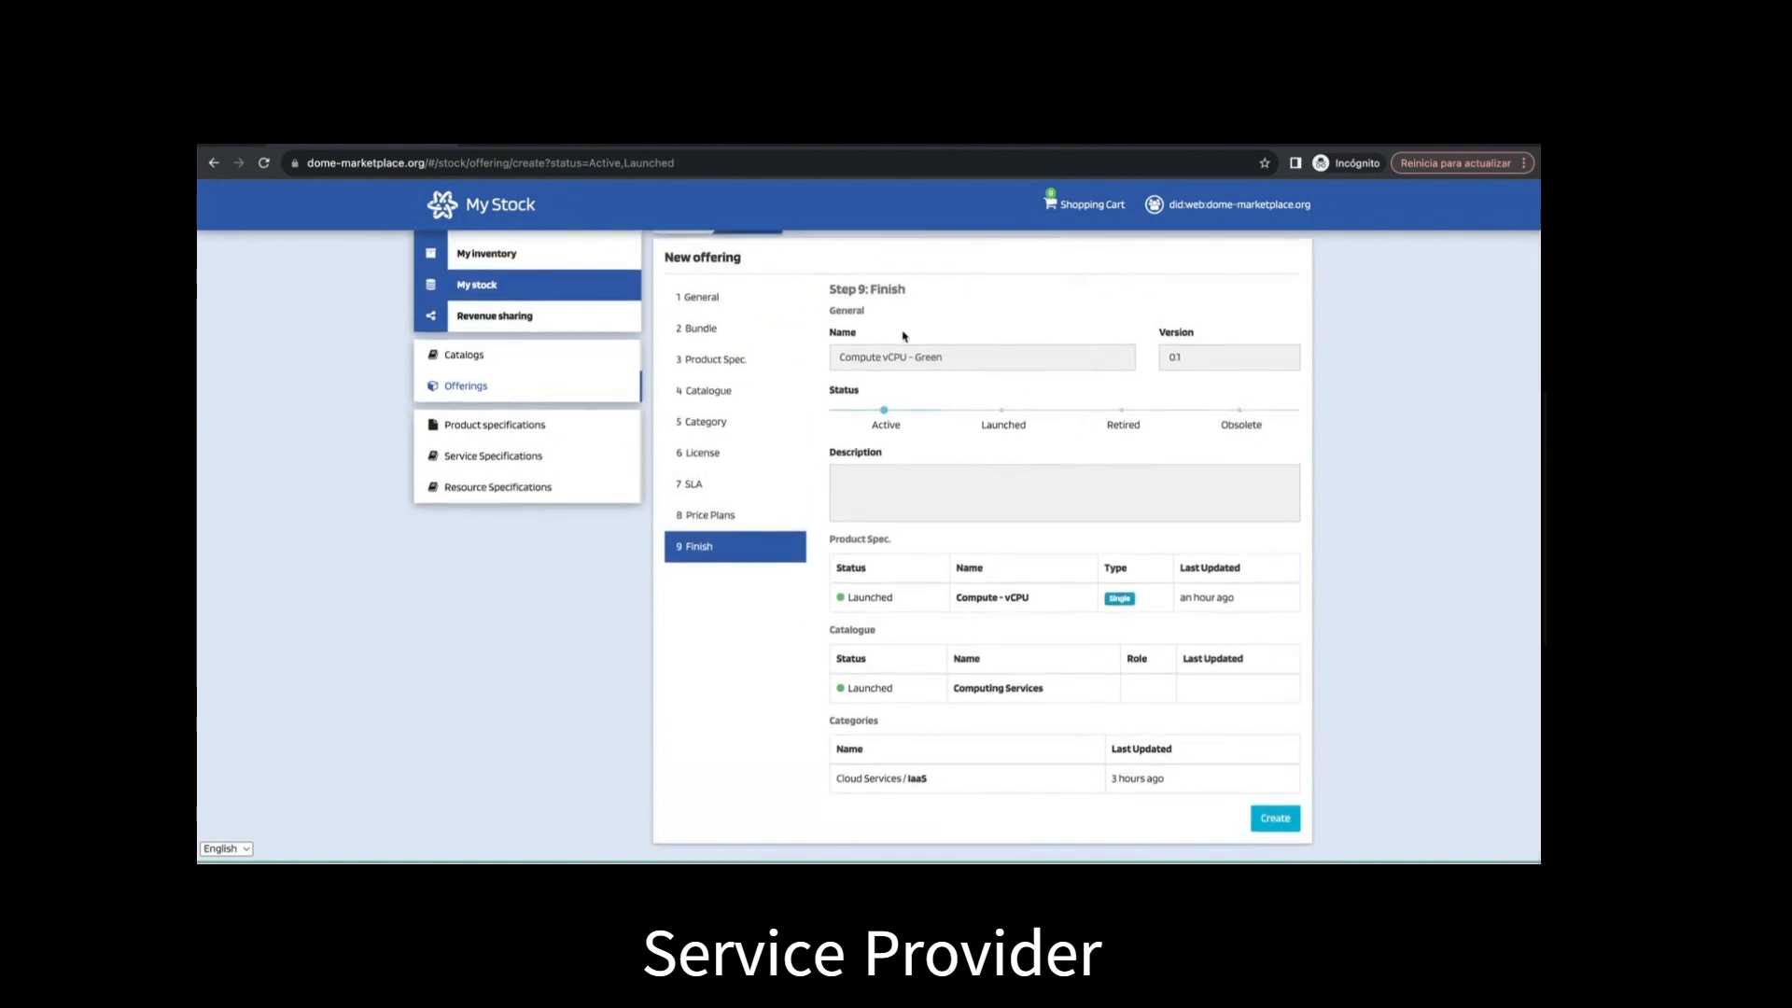
{"action": "scroll", "coordinate": [1045, 426], "scroll_direction": "up", "scroll_amount": 1}
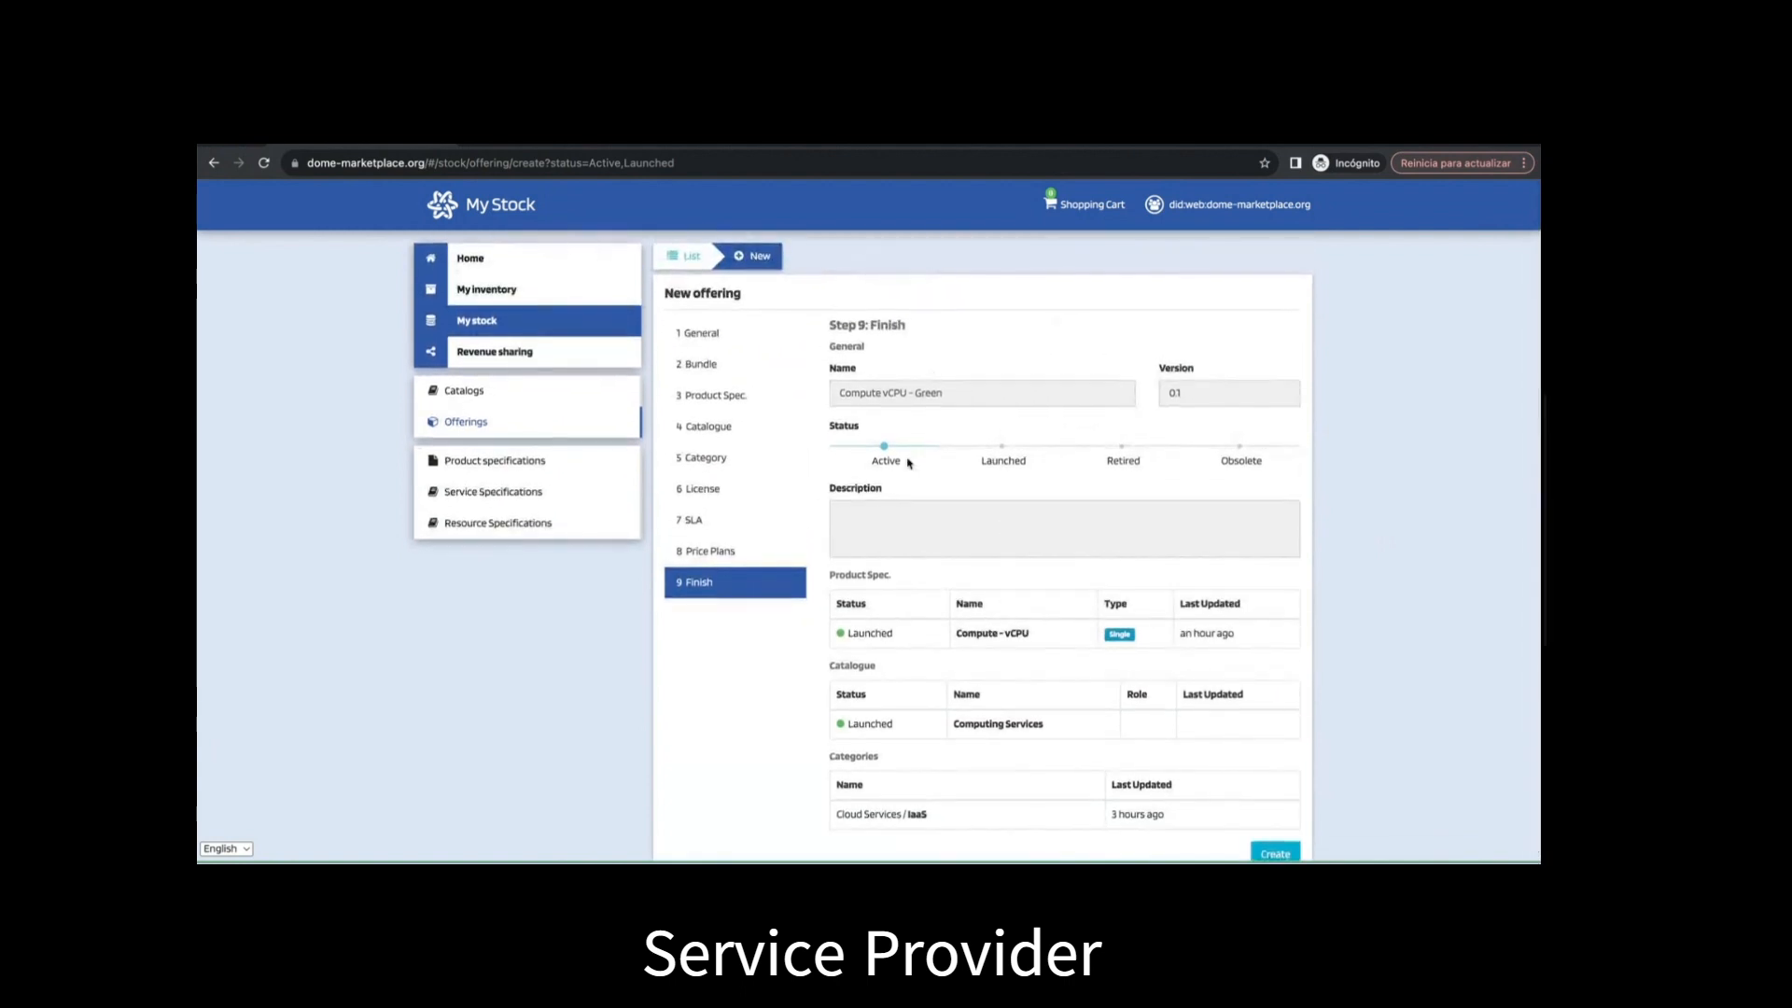
{"action": "scroll", "coordinate": [908, 463], "scroll_direction": "down", "scroll_amount": 1}
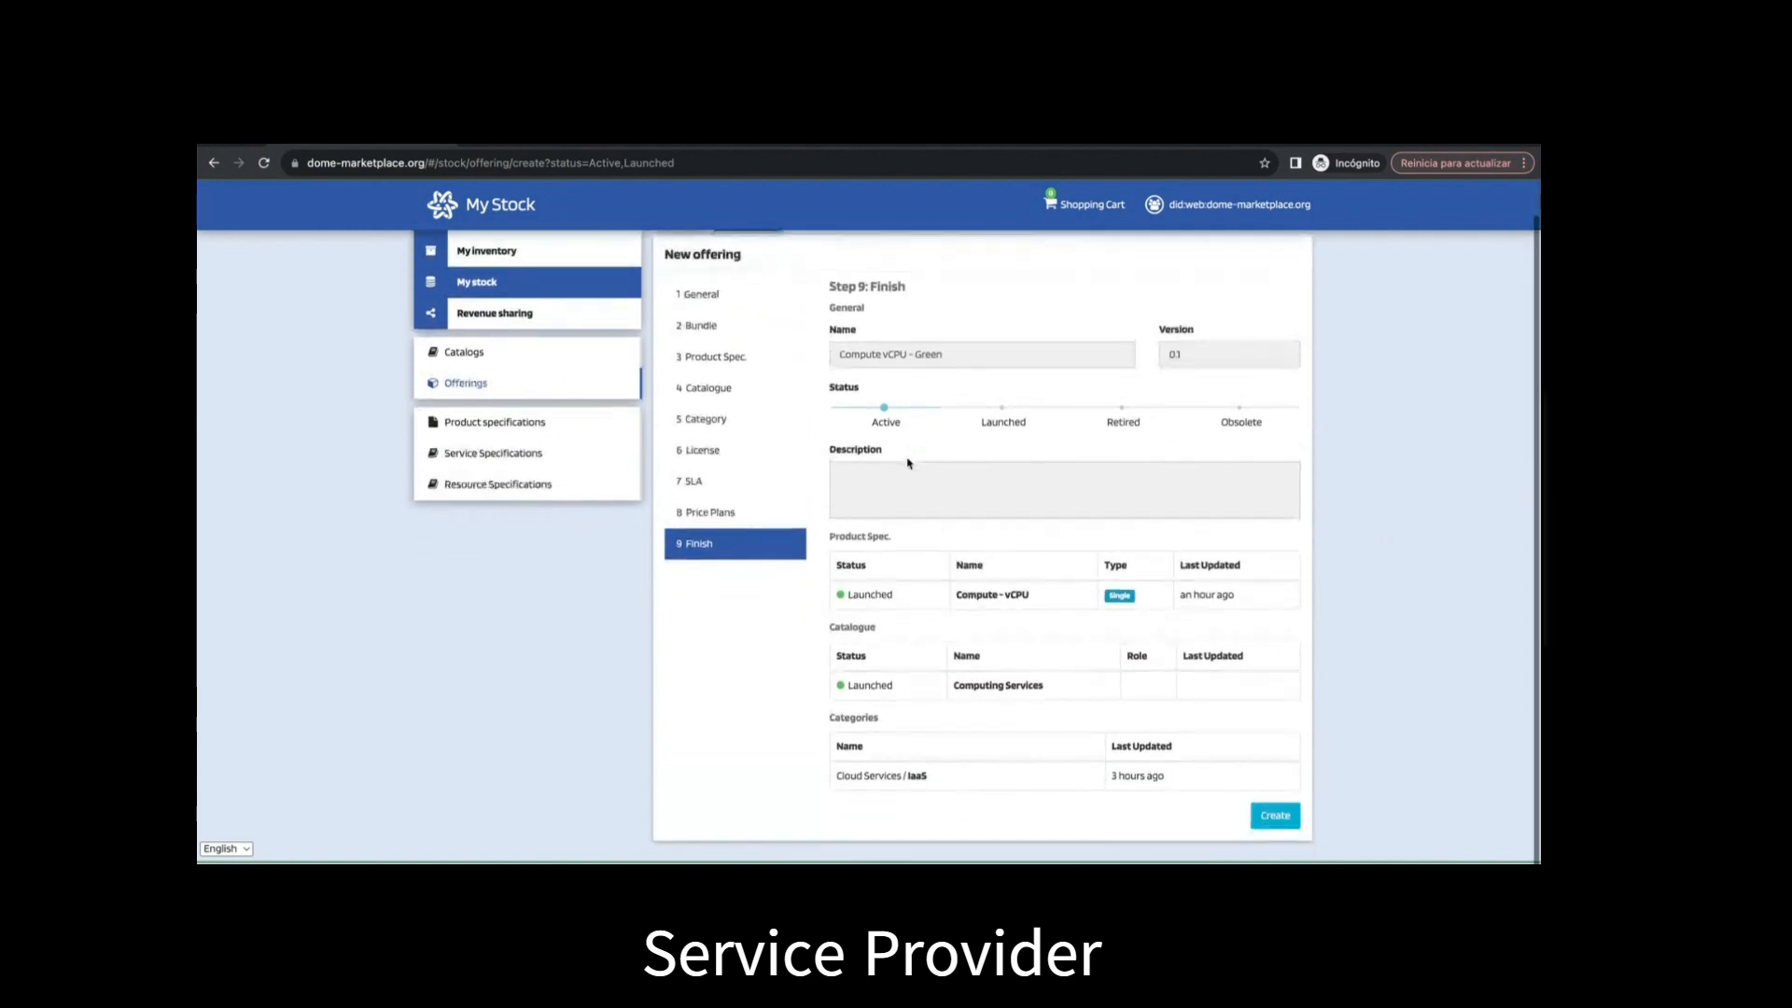
{"action": "left_click", "coordinate": [1278, 820]}
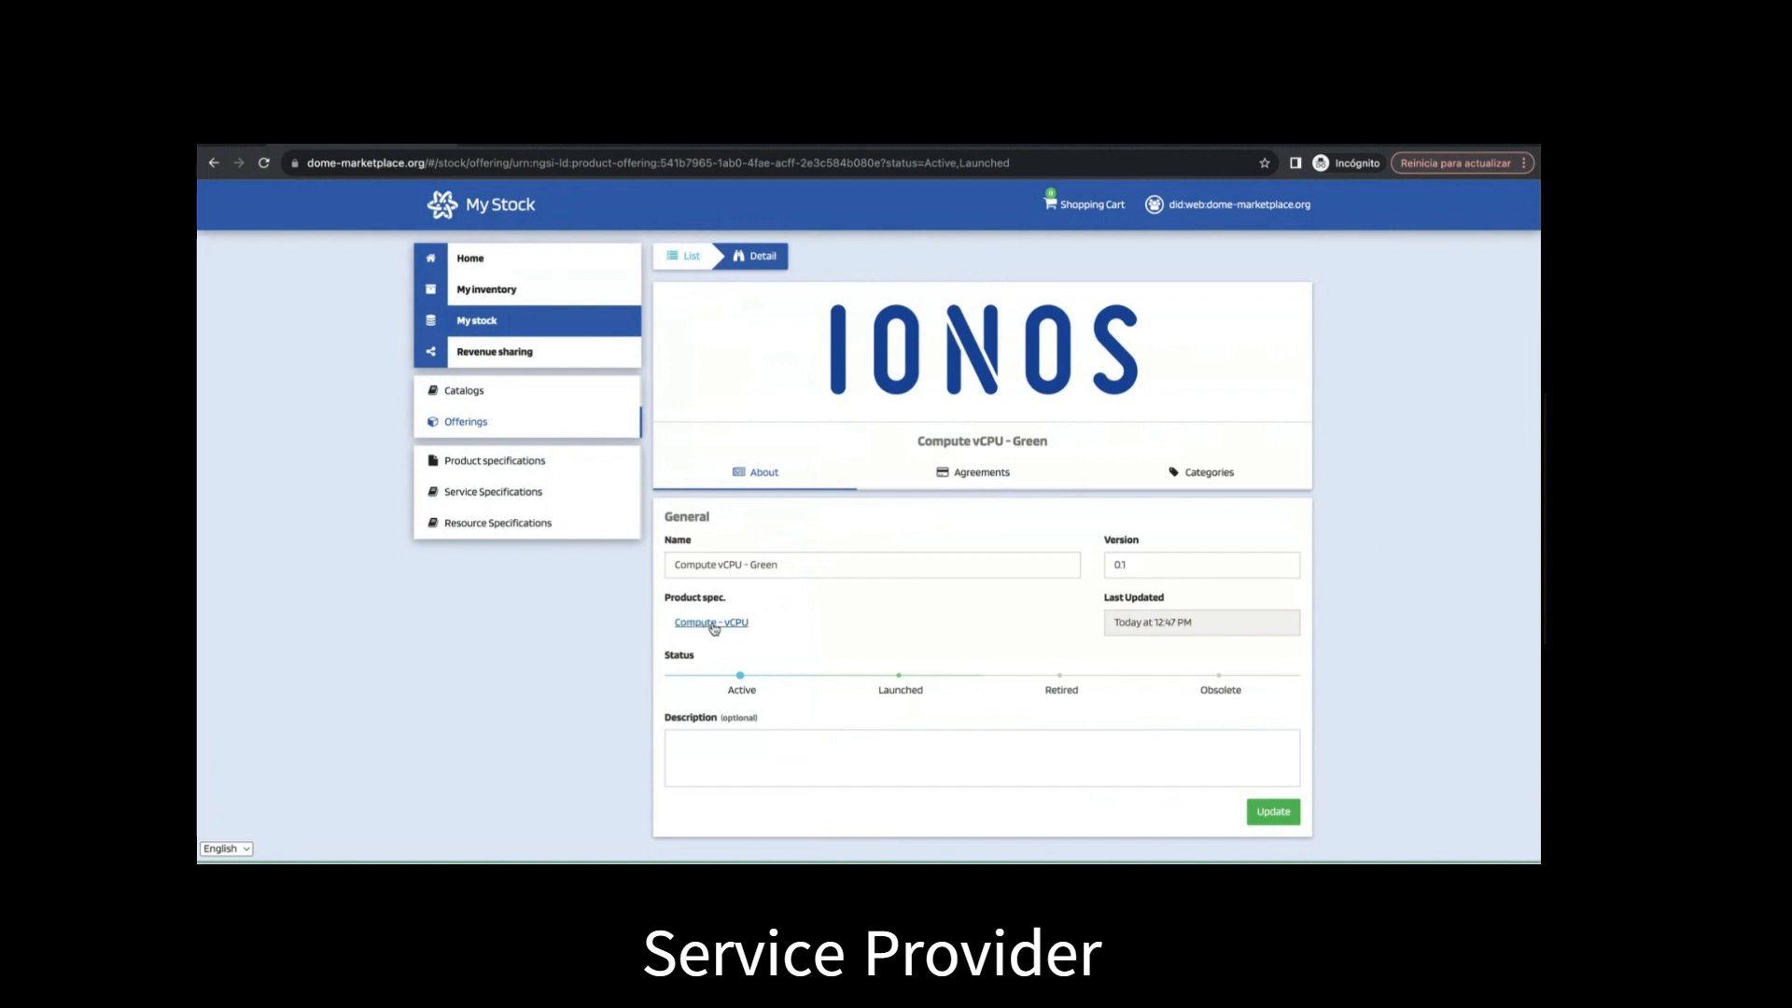
Step: Examine the new offering's agreements, including its price plan, and its assigned categories
{"action": "left_click", "coordinate": [971, 472]}
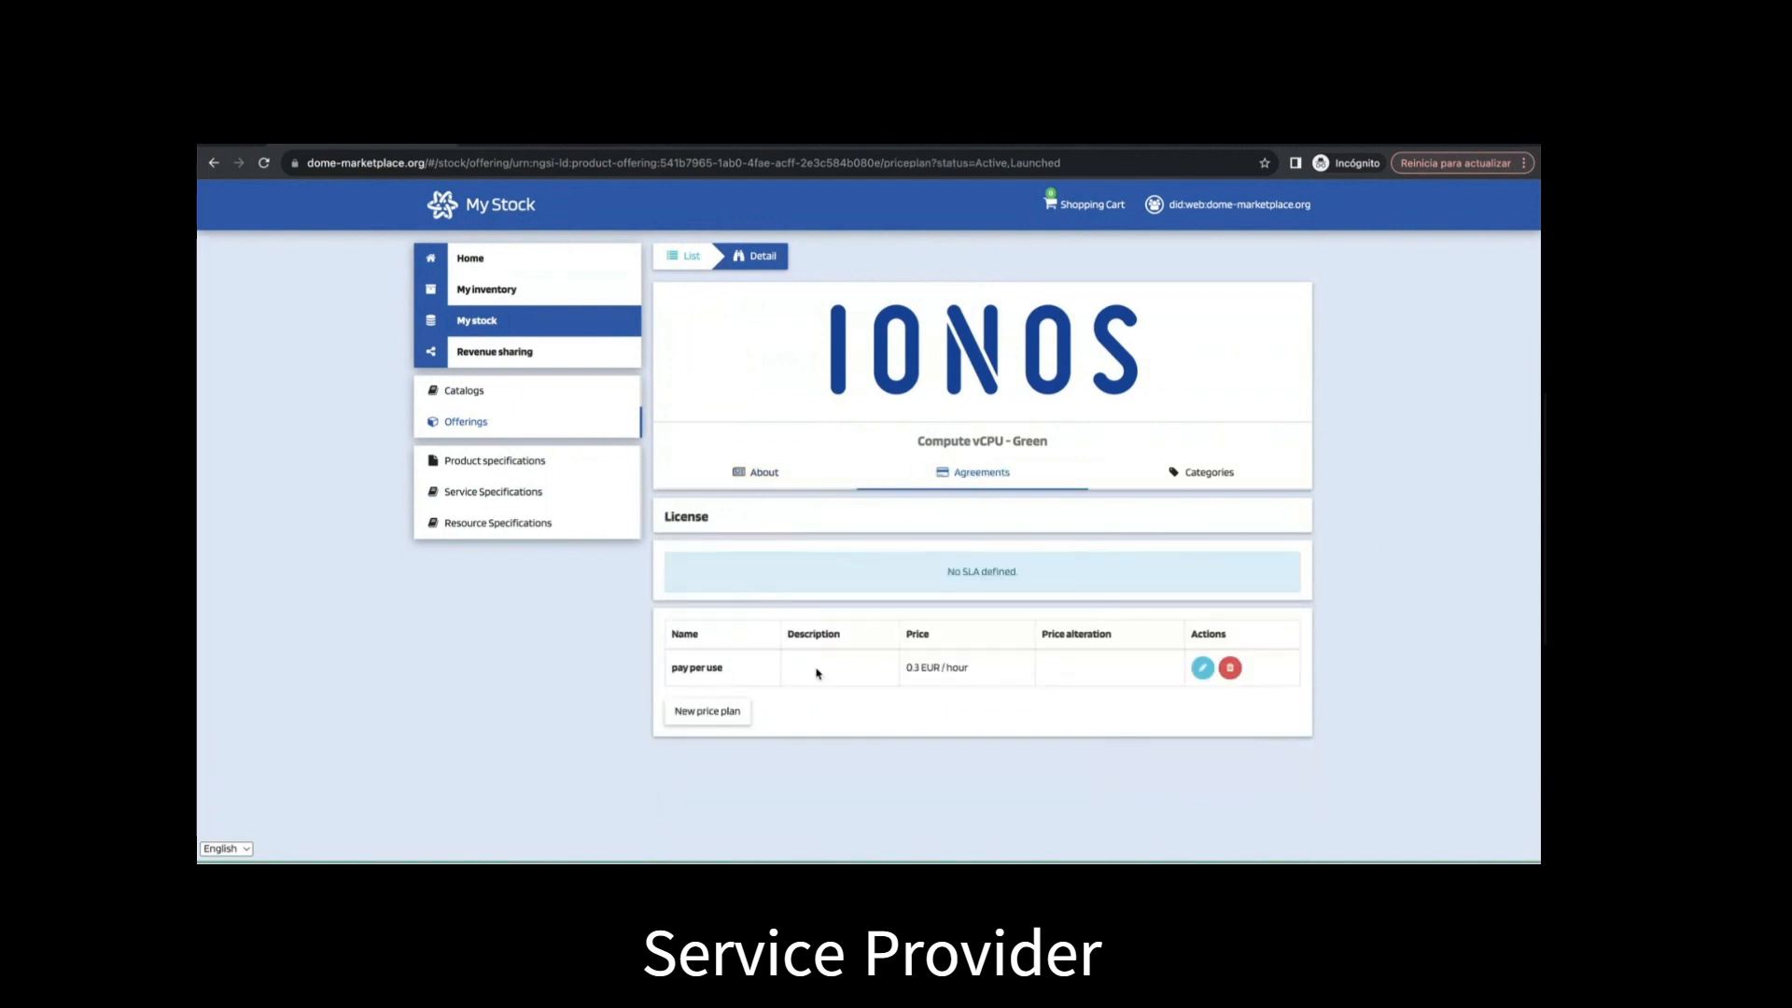
{"action": "left_click", "coordinate": [1204, 472]}
{"action": "scroll", "coordinate": [945, 709], "scroll_direction": "down", "scroll_amount": 2}
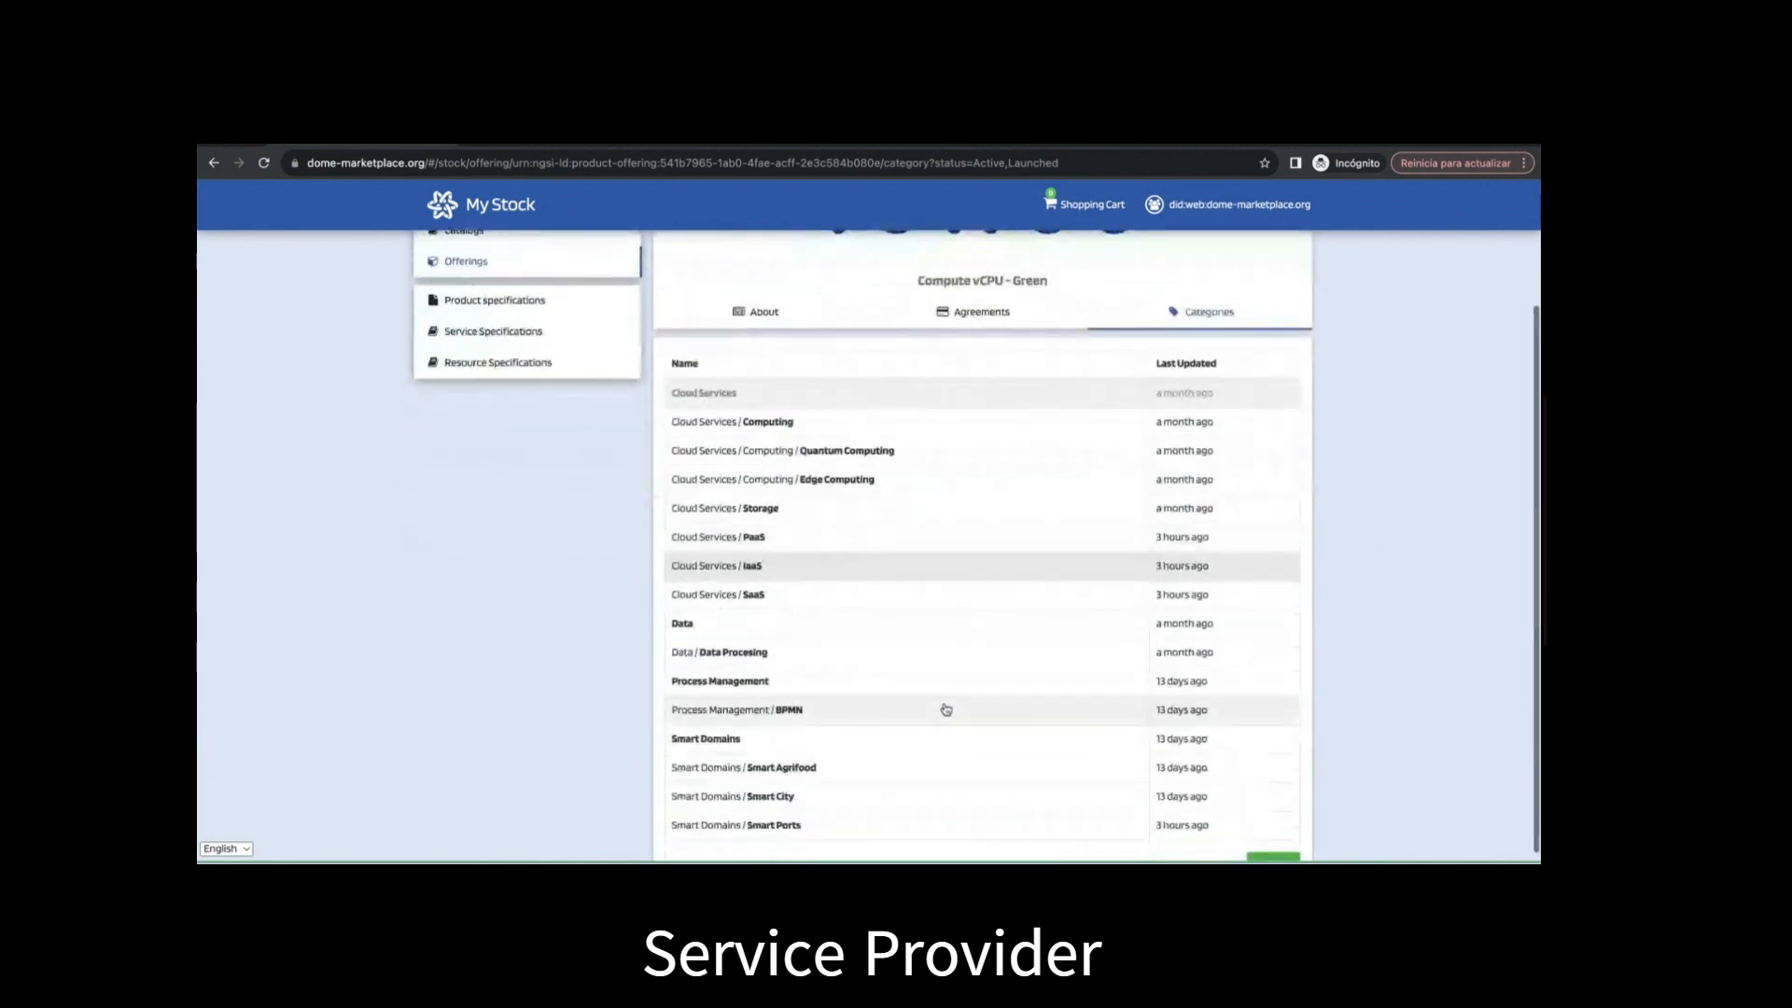
{"action": "scroll", "coordinate": [946, 709], "scroll_direction": "up", "scroll_amount": 2}
Step: Change the Compute vCPU - Green offering's status to Launched and update it
{"action": "left_click", "coordinate": [762, 470]}
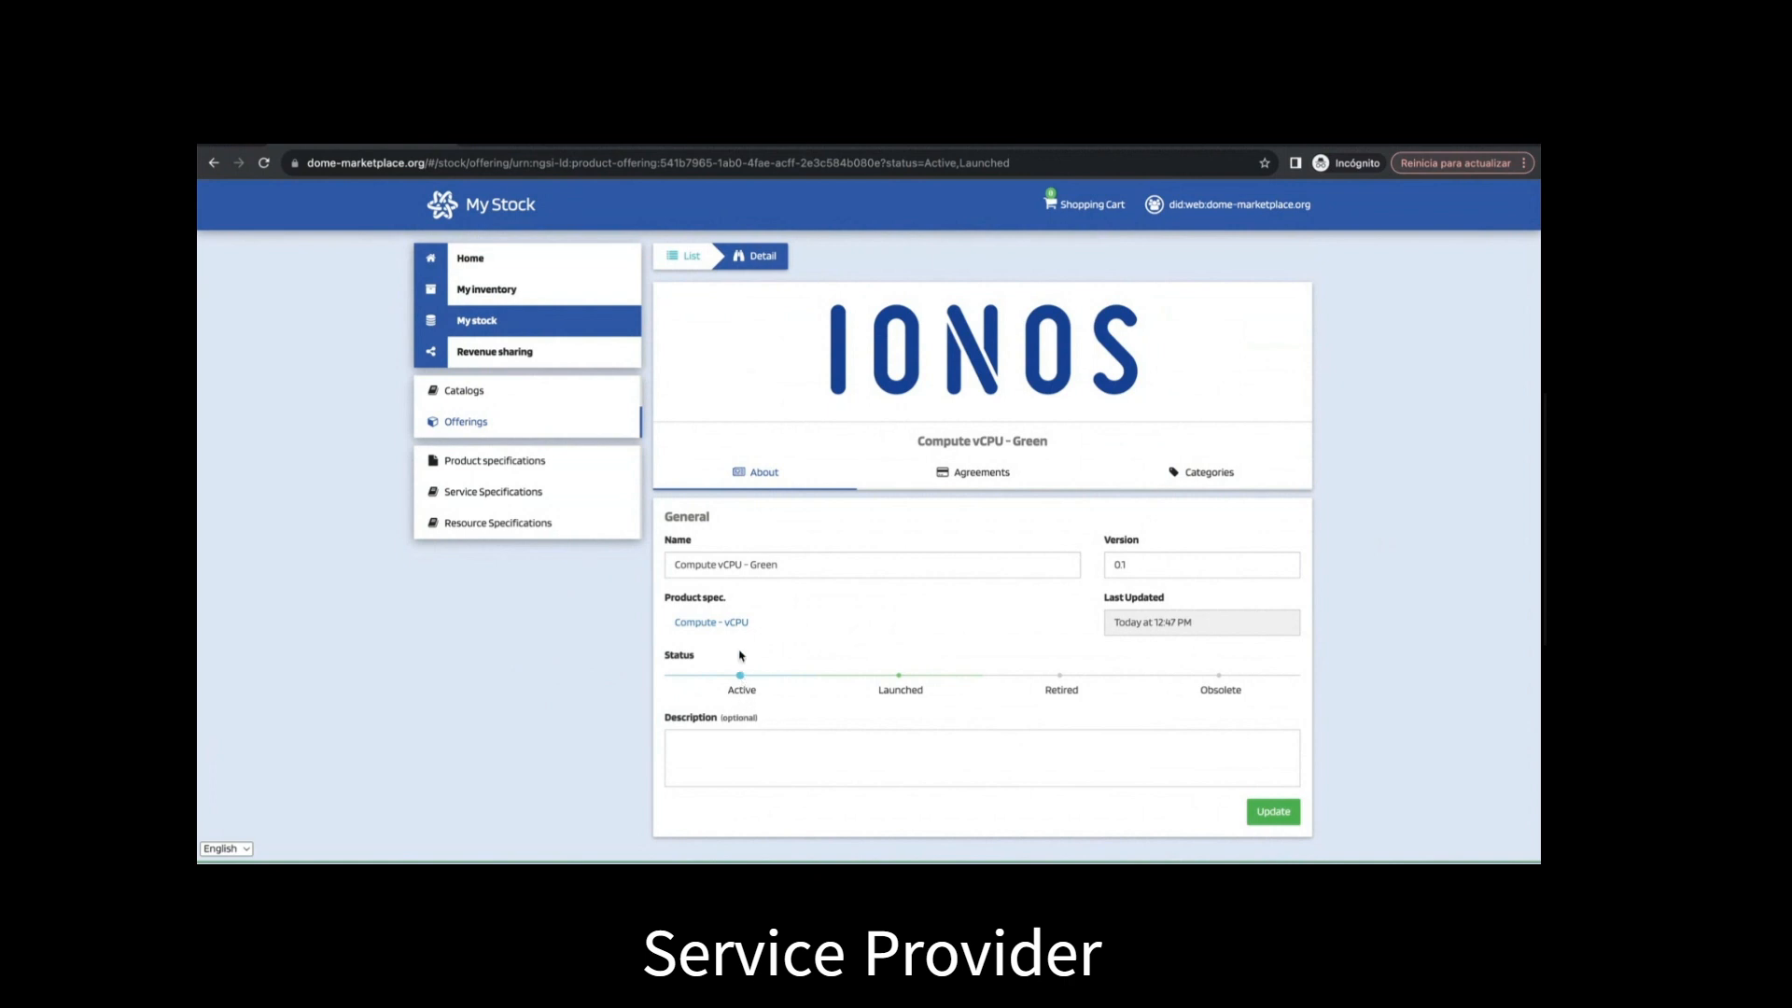
{"action": "left_click", "coordinate": [900, 677]}
{"action": "left_click", "coordinate": [1274, 812]}
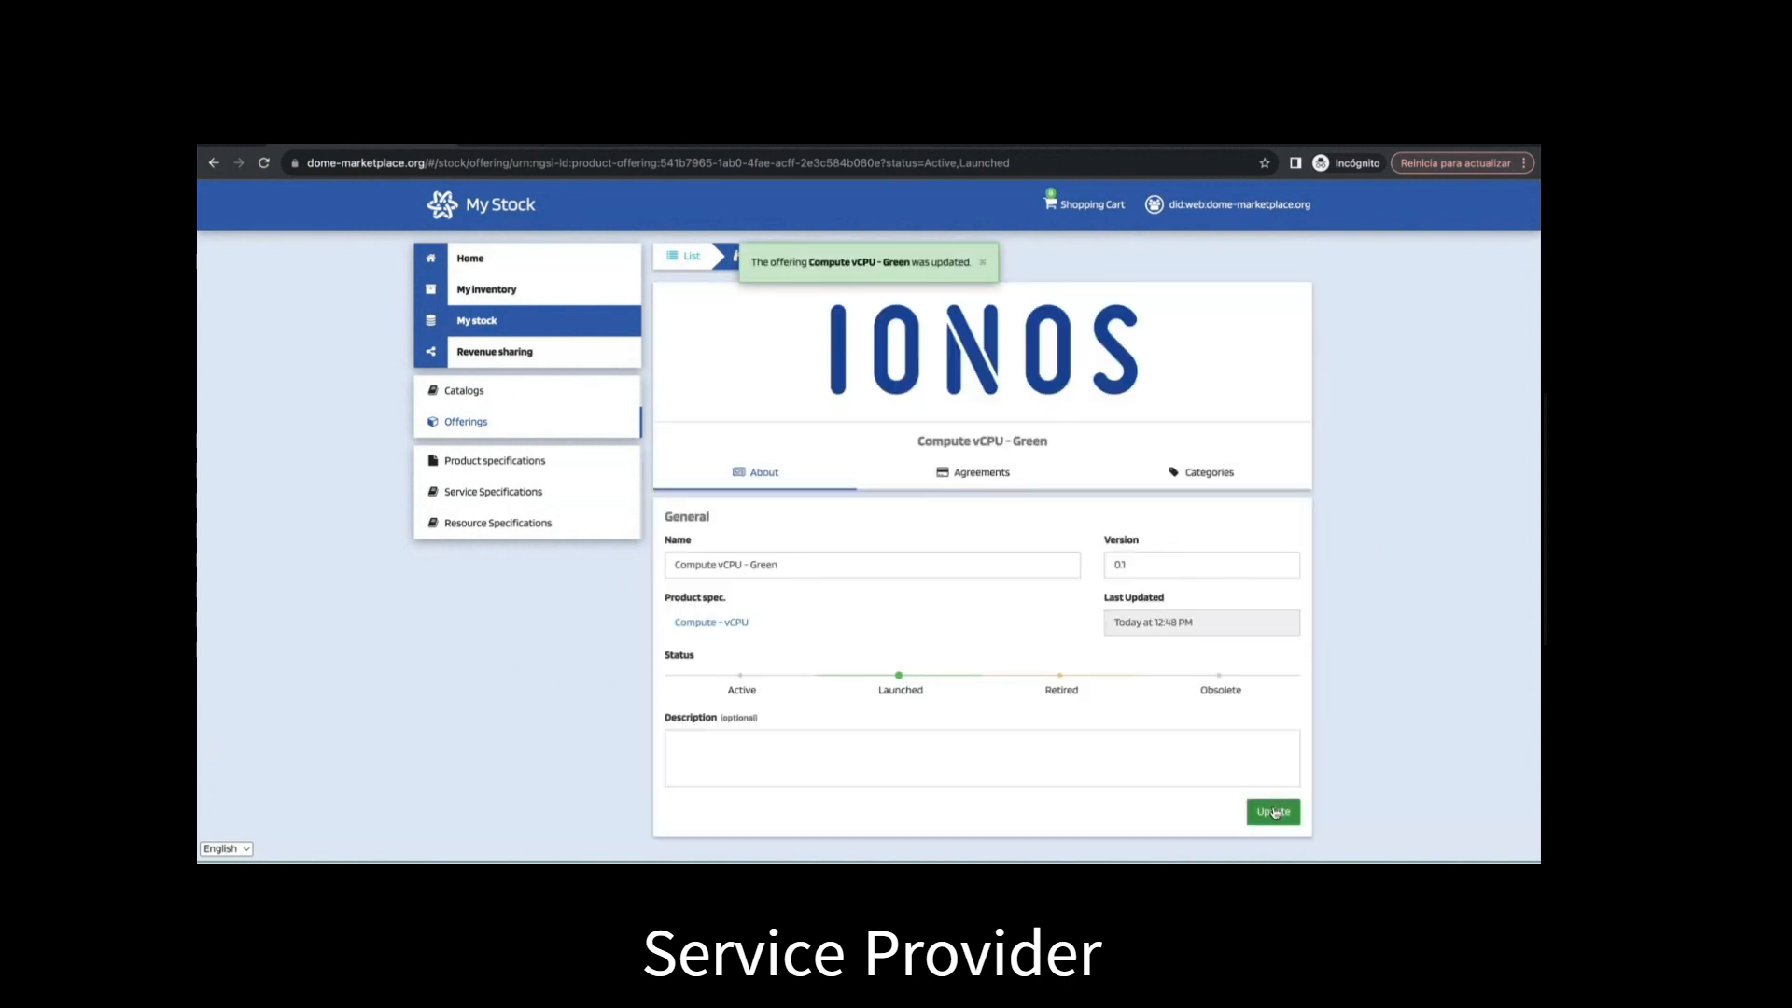
Step: Open the marketplace home and look through the published offerings, continuing to the following page
{"action": "left_click", "coordinate": [517, 264]}
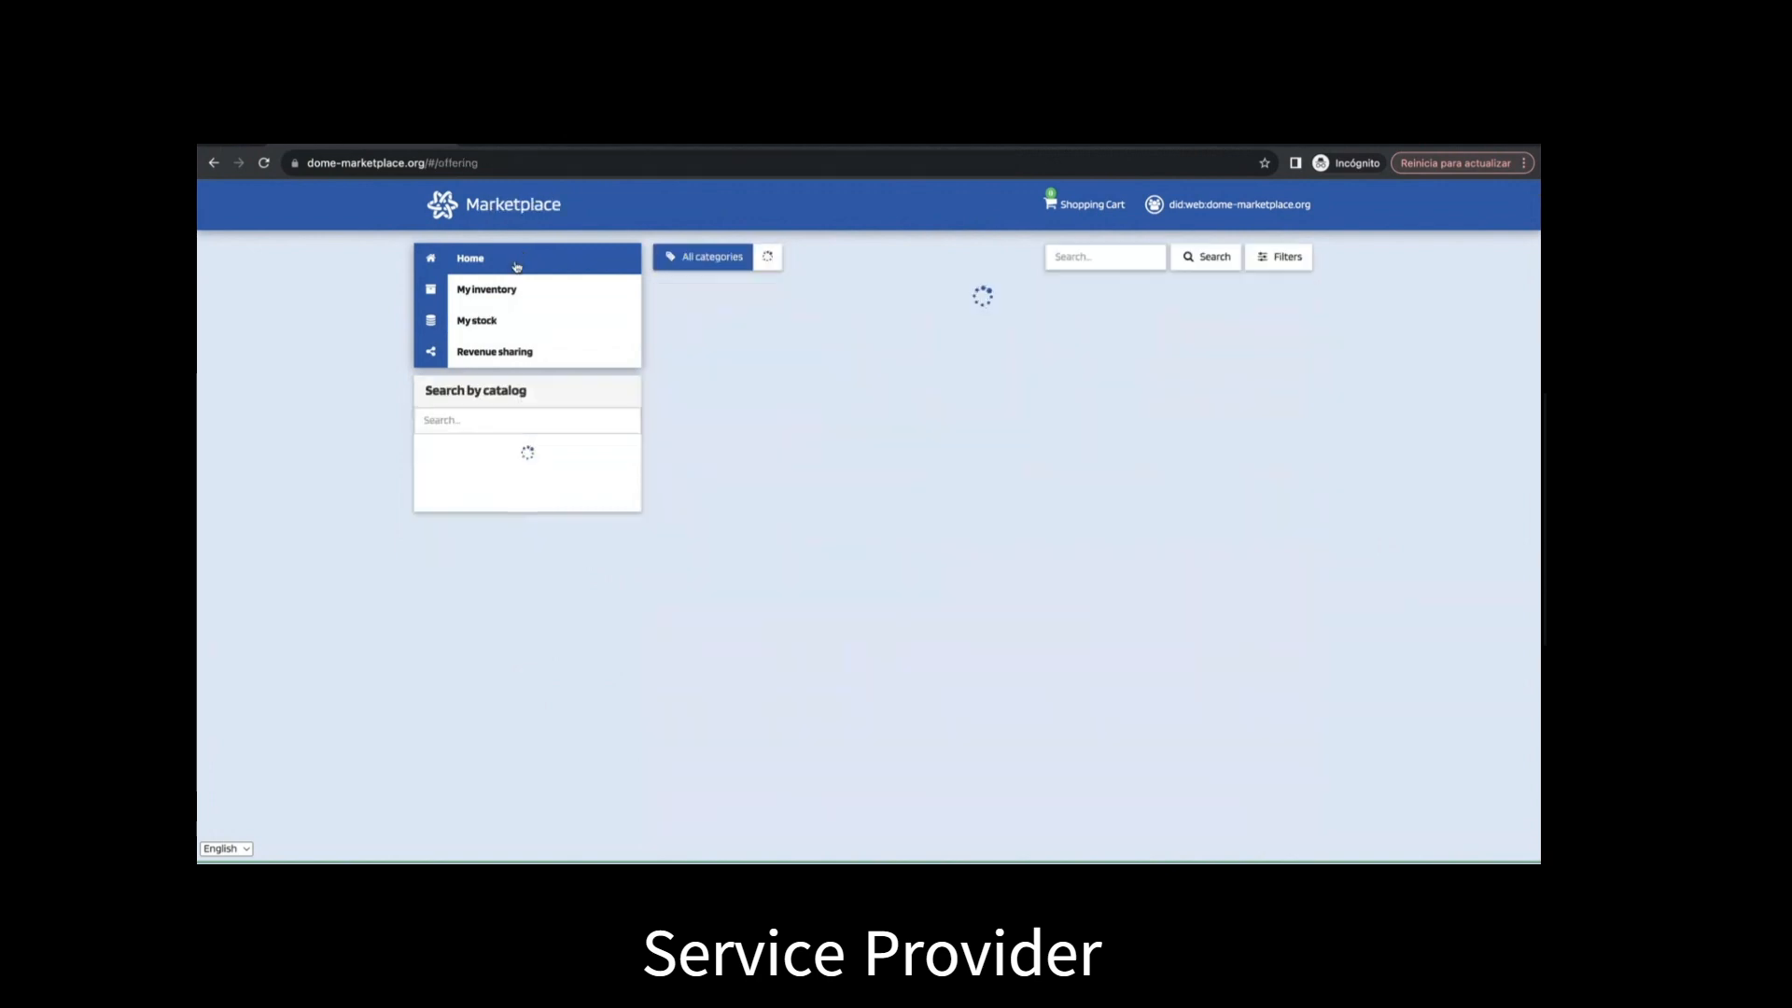
{"action": "scroll", "coordinate": [971, 529], "scroll_direction": "down", "scroll_amount": 8}
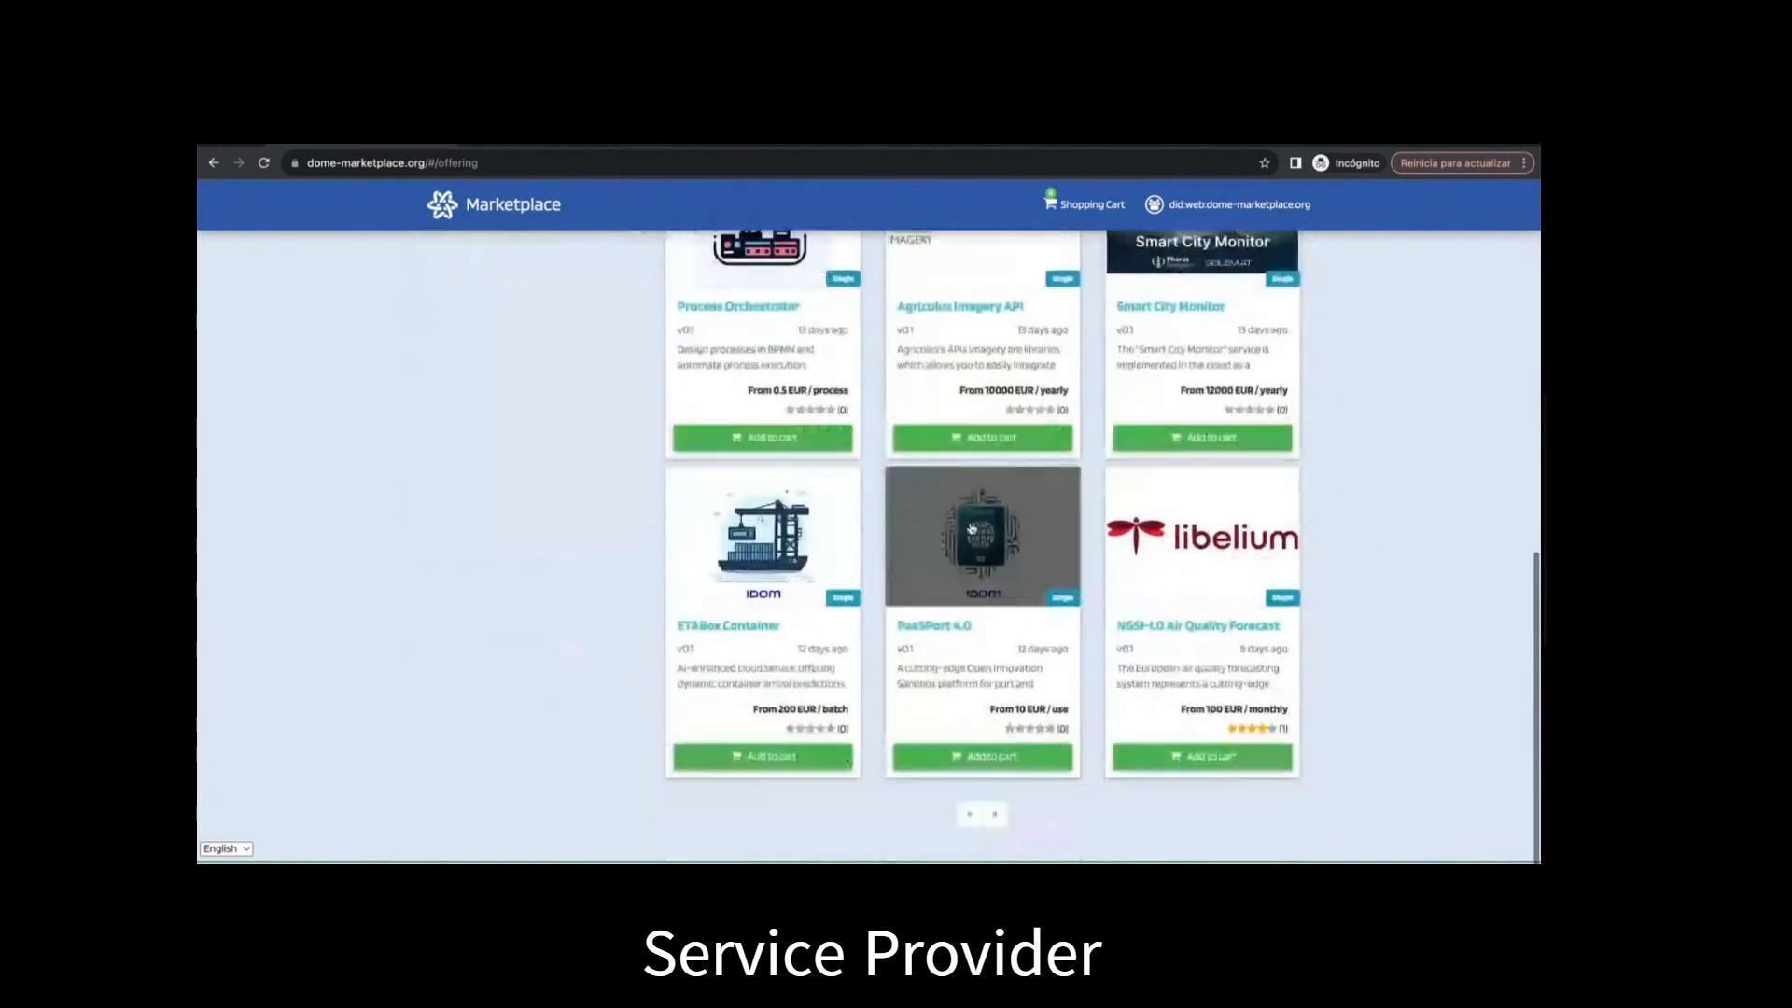
{"action": "left_click", "coordinate": [994, 814]}
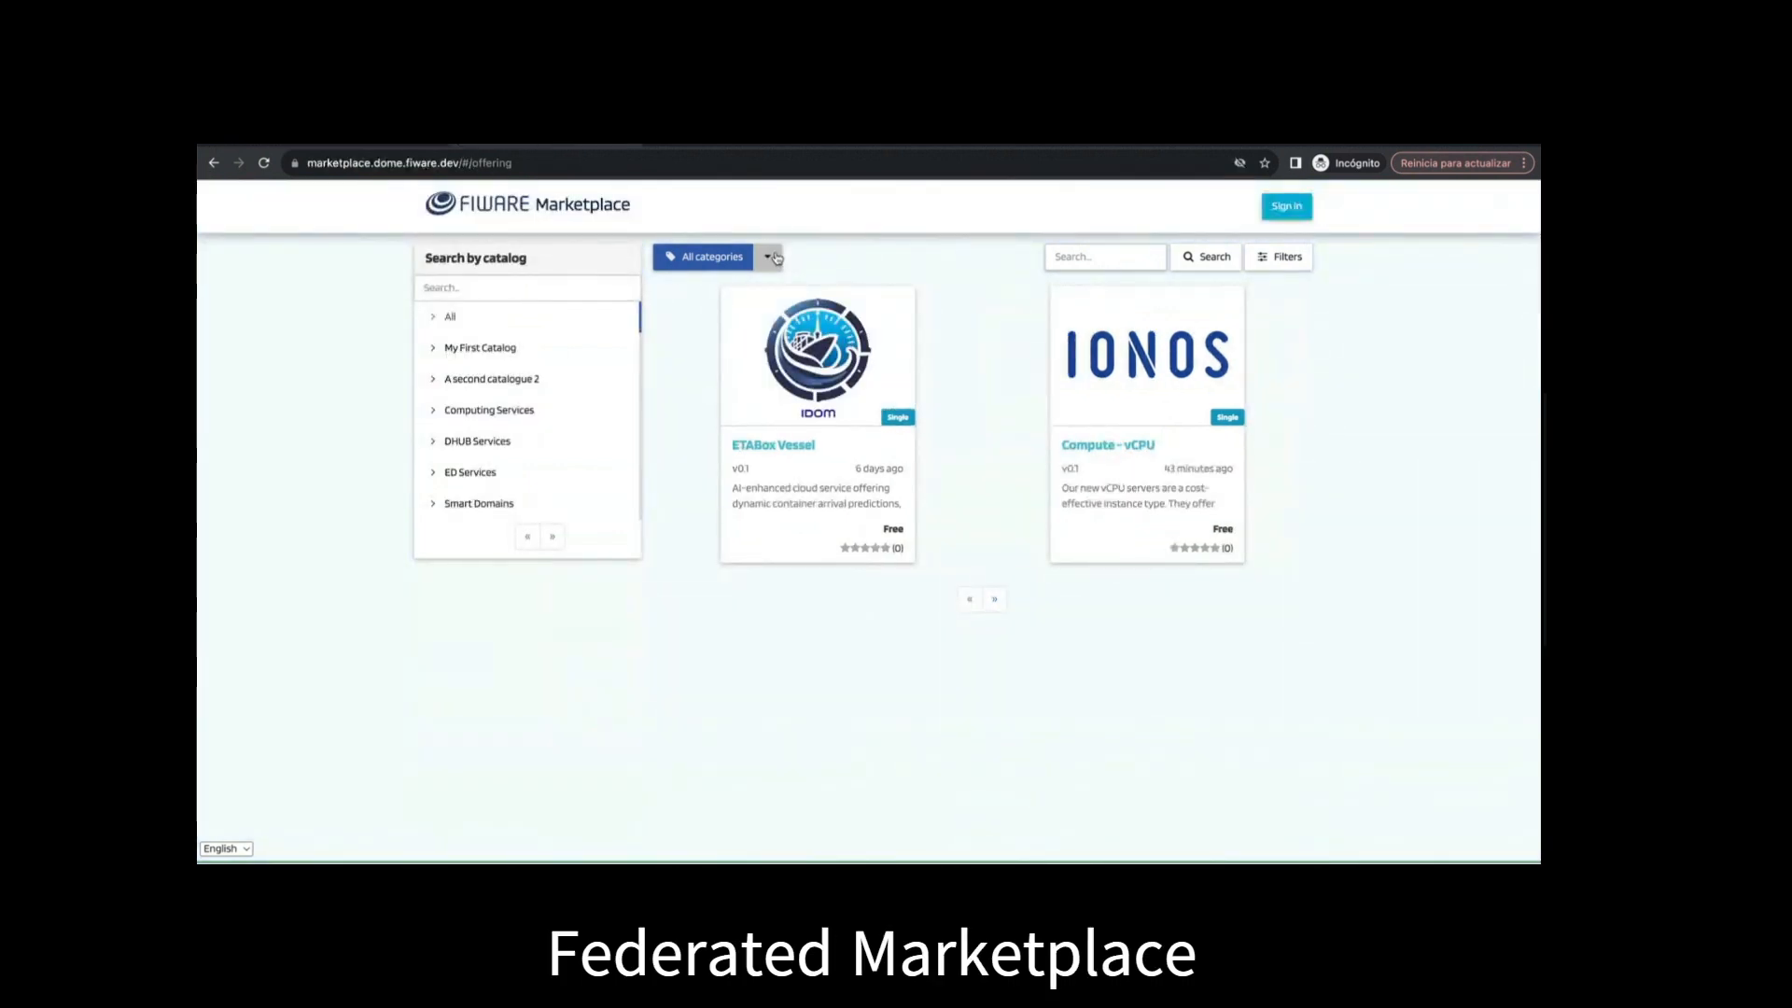
Step: Page through the offerings of all catalogues in the federated FIWARE Marketplace
{"action": "left_click", "coordinate": [994, 599]}
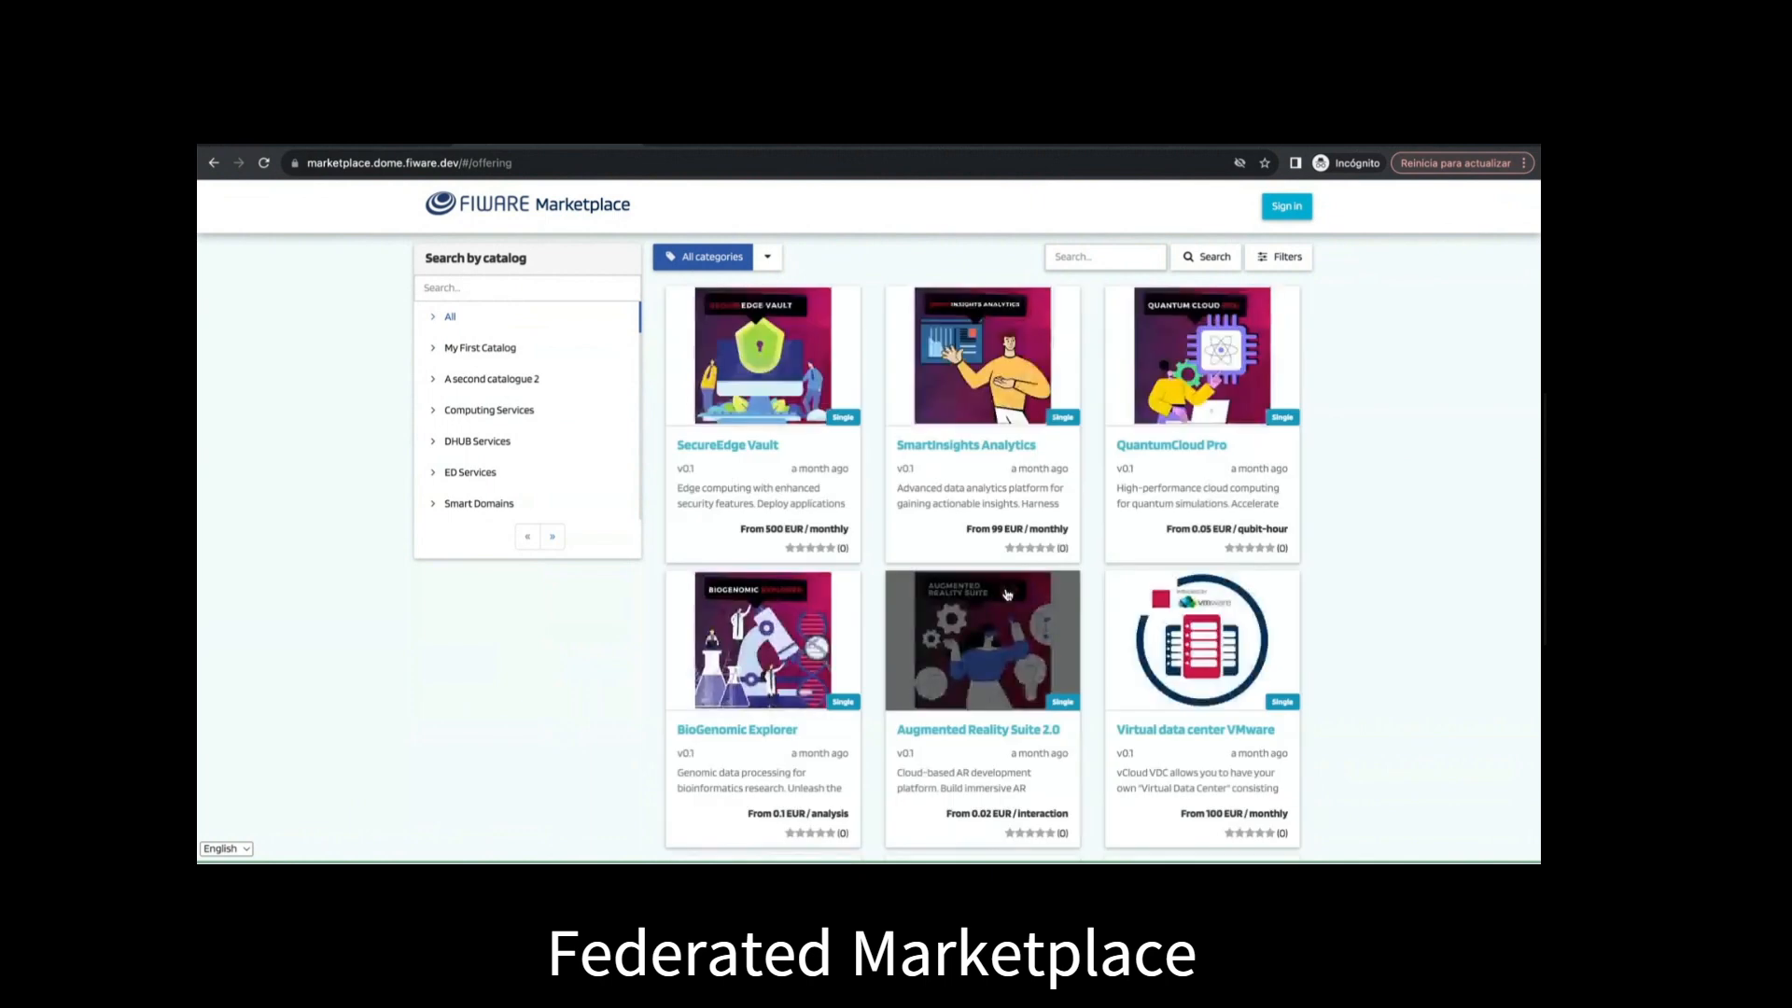
{"action": "scroll", "coordinate": [1006, 654], "scroll_direction": "down", "scroll_amount": 6}
{"action": "left_click", "coordinate": [998, 819]}
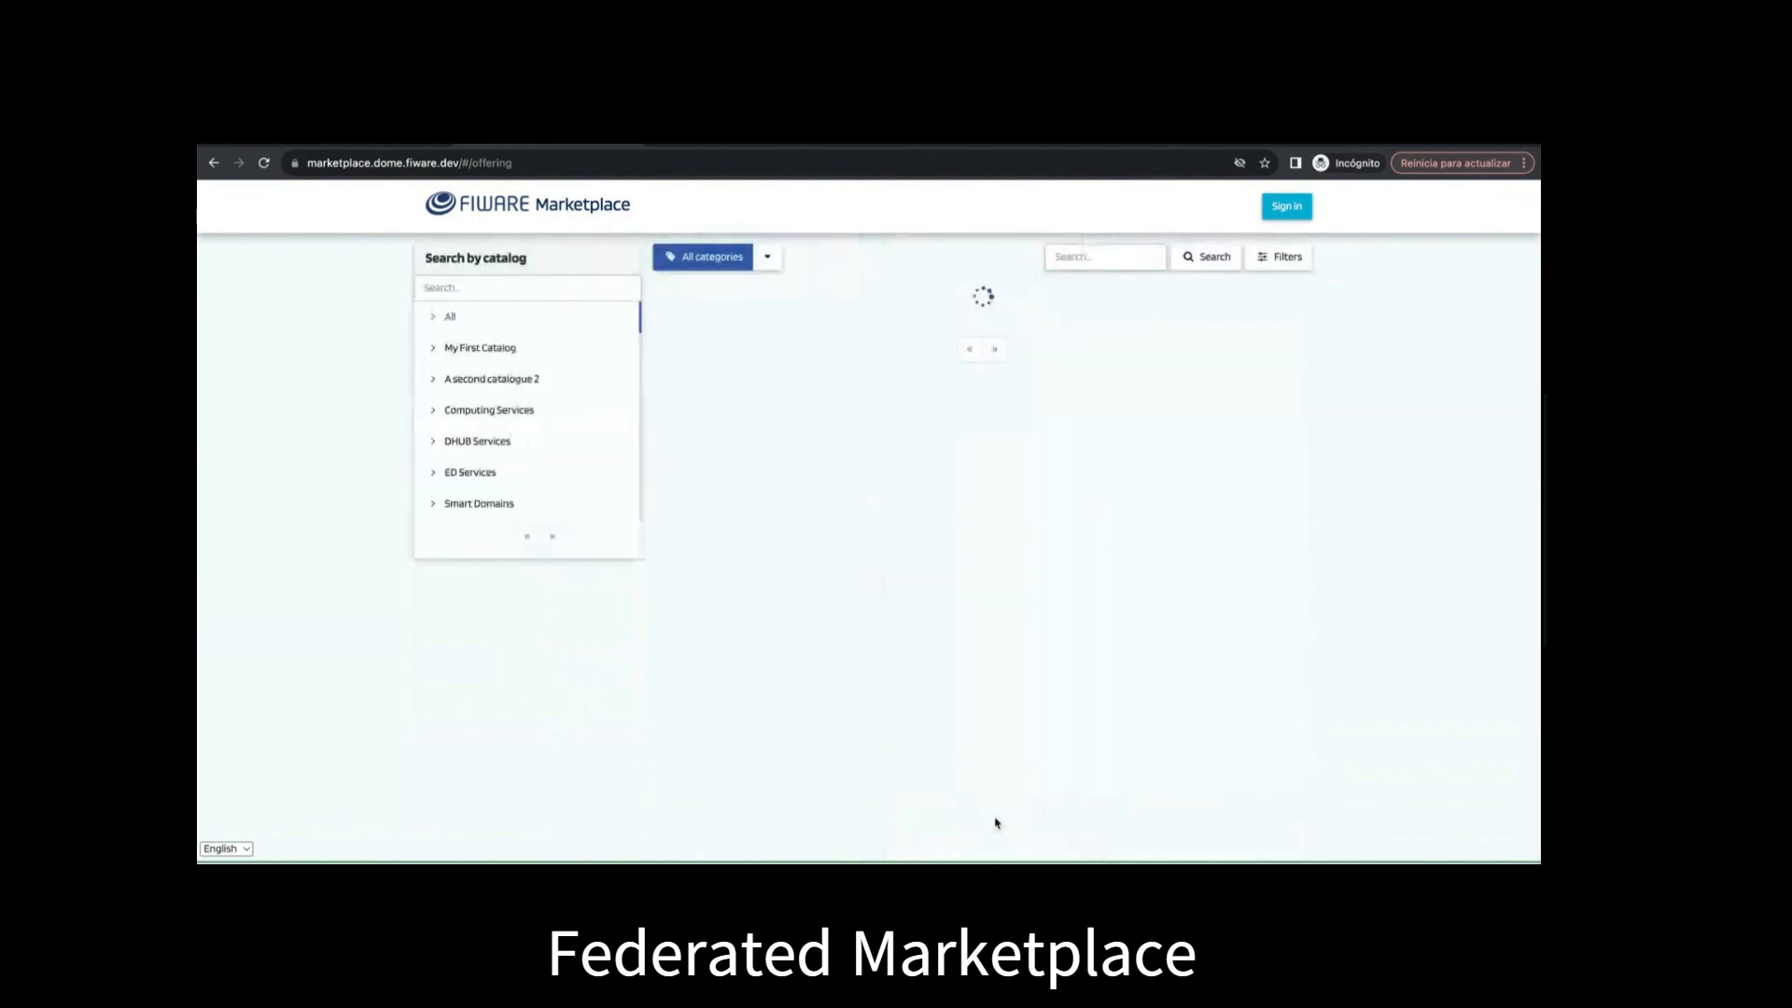